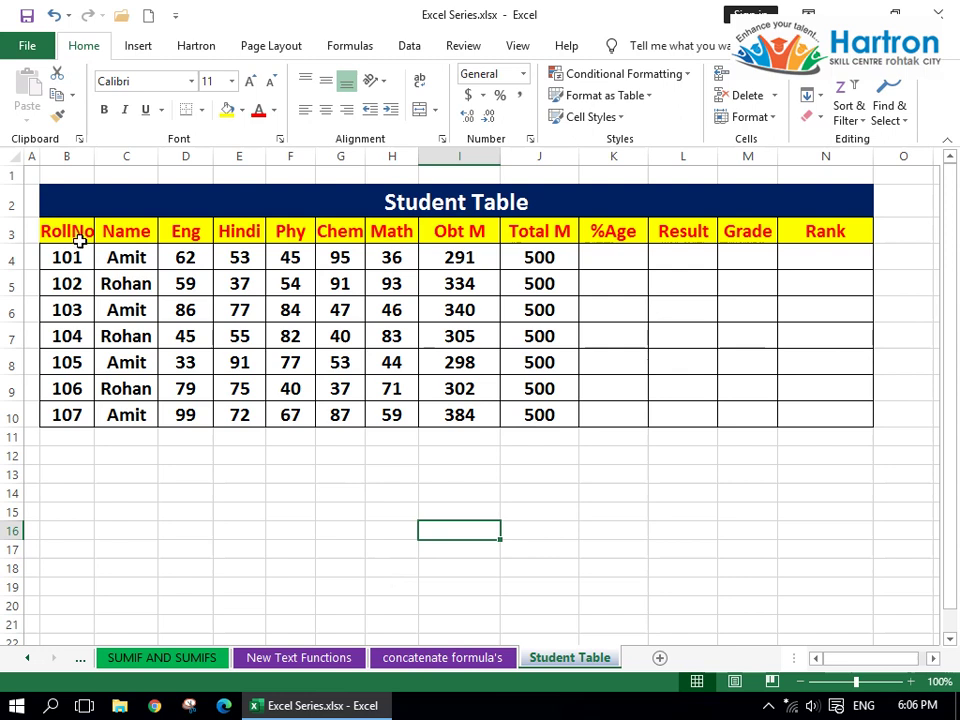
Review the Student Table's columns: RollNo, subject marks, Obt M, Total M, %Age, Result, Grade and Rank.
{"action": "left_click_drag", "start_coordinate": [75, 230], "coordinate": [79, 410]}
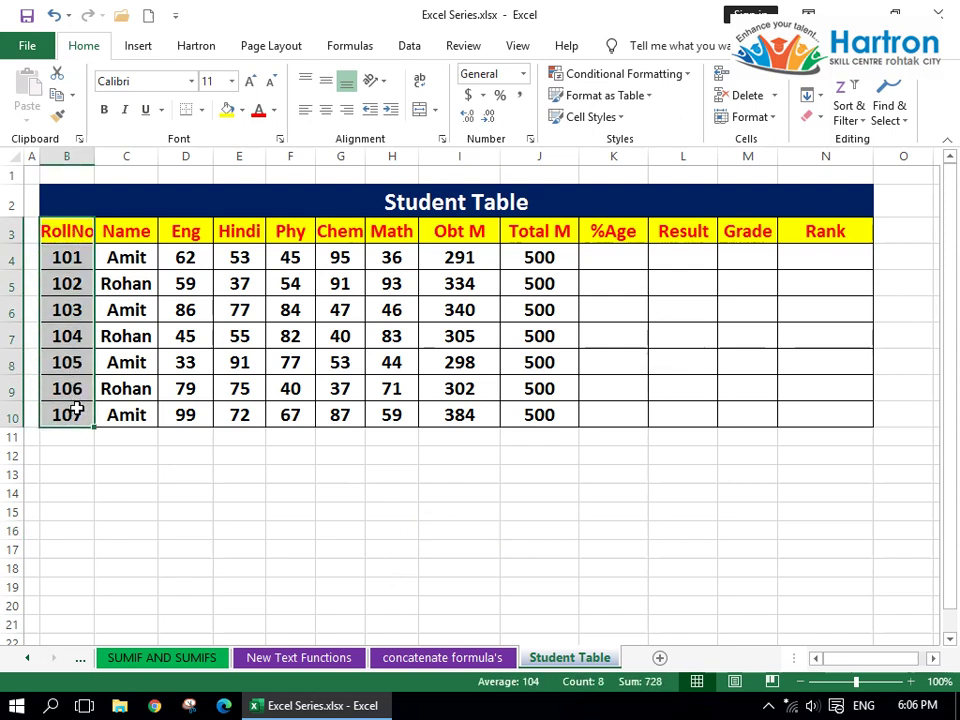
{"action": "left_click_drag", "start_coordinate": [193, 233], "coordinate": [433, 235]}
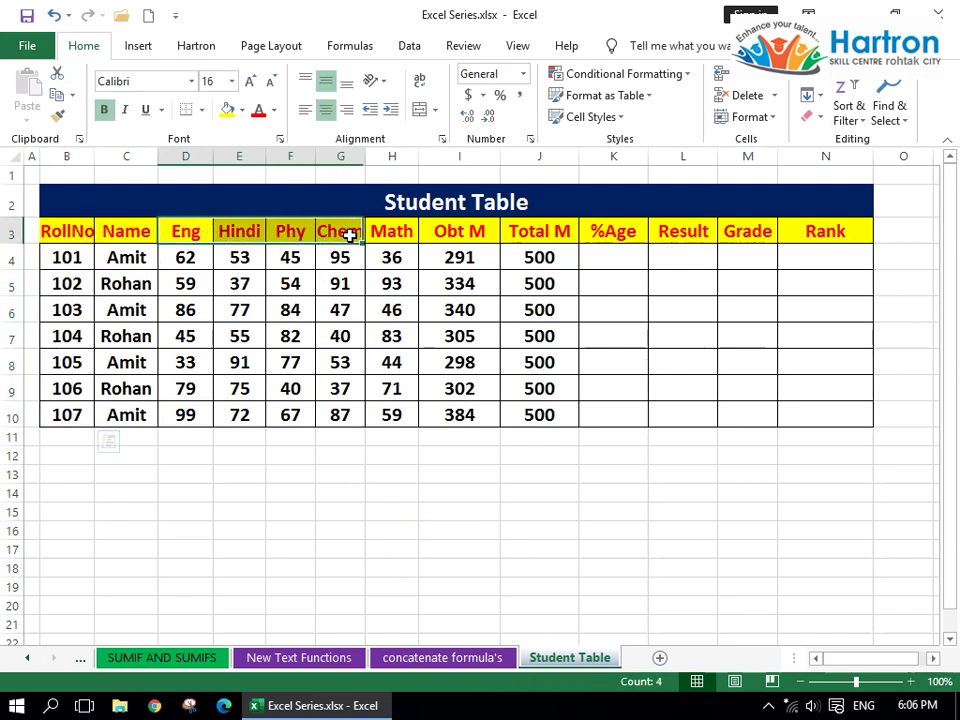
{"action": "left_click", "coordinate": [460, 235]}
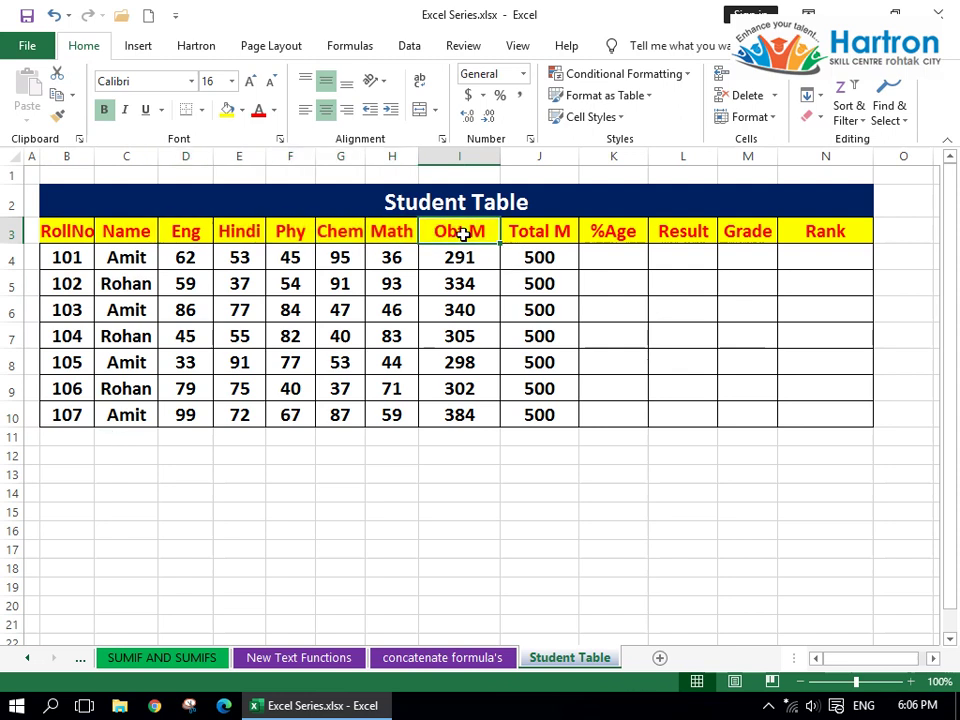
{"action": "left_click_drag", "start_coordinate": [212, 258], "coordinate": [385, 257]}
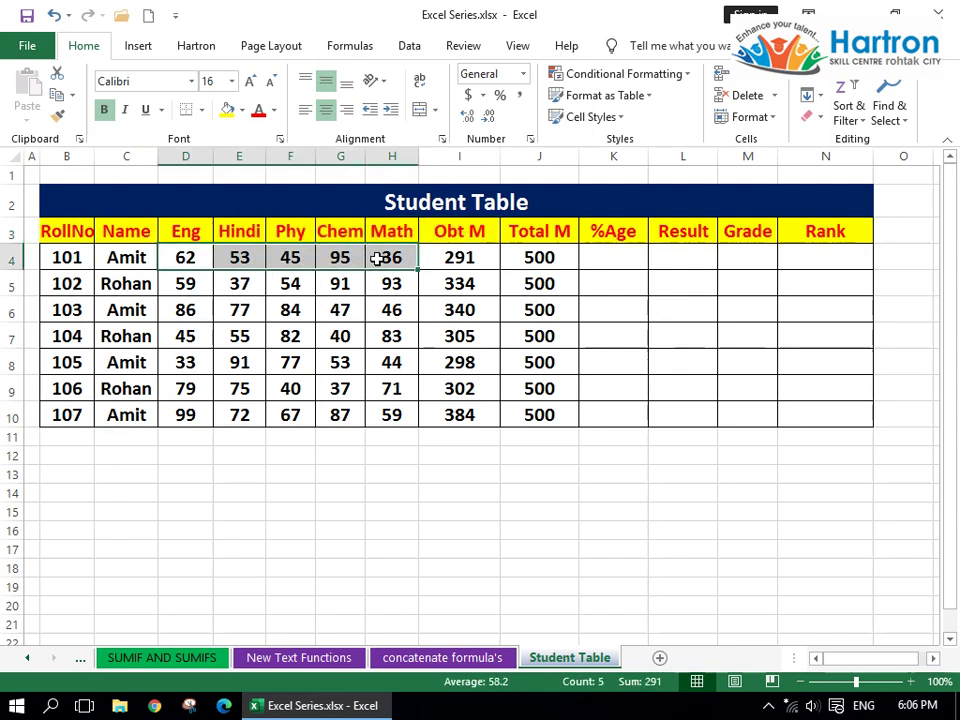
{"action": "left_click", "coordinate": [480, 262]}
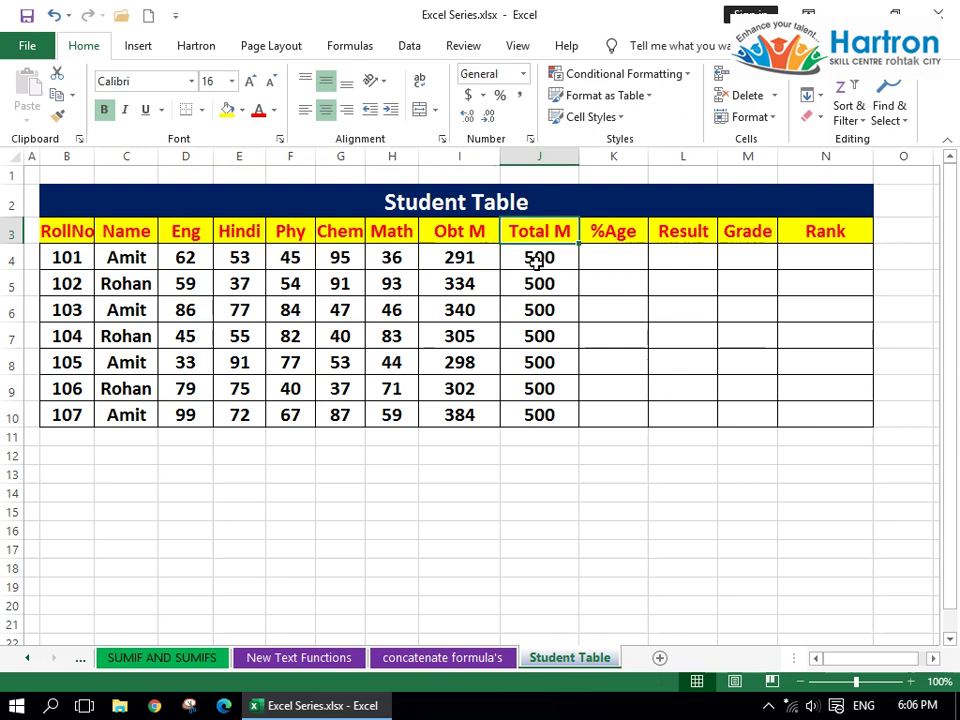
{"action": "left_click", "coordinate": [537, 260]}
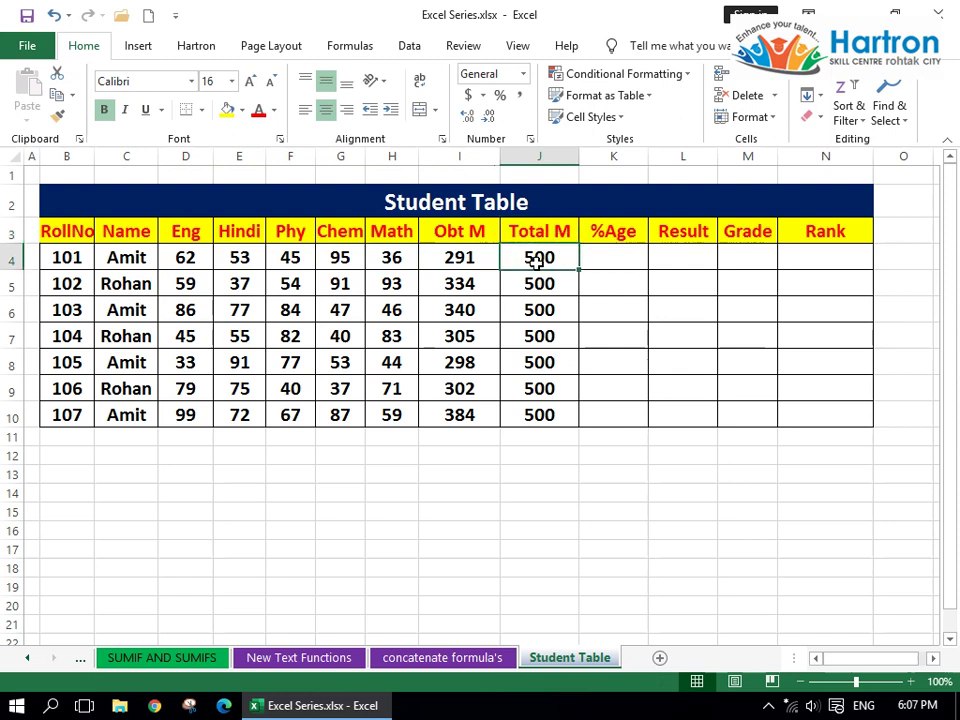
{"action": "left_click", "coordinate": [615, 258]}
{"action": "left_click", "coordinate": [688, 255]}
{"action": "left_click", "coordinate": [748, 257]}
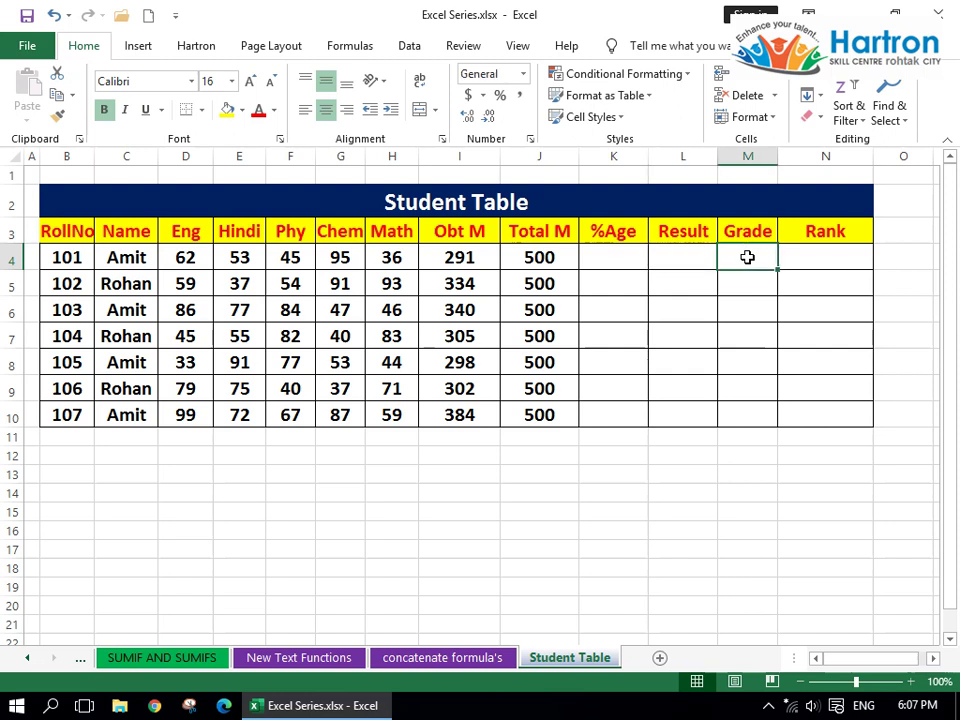
{"action": "left_click", "coordinate": [810, 253]}
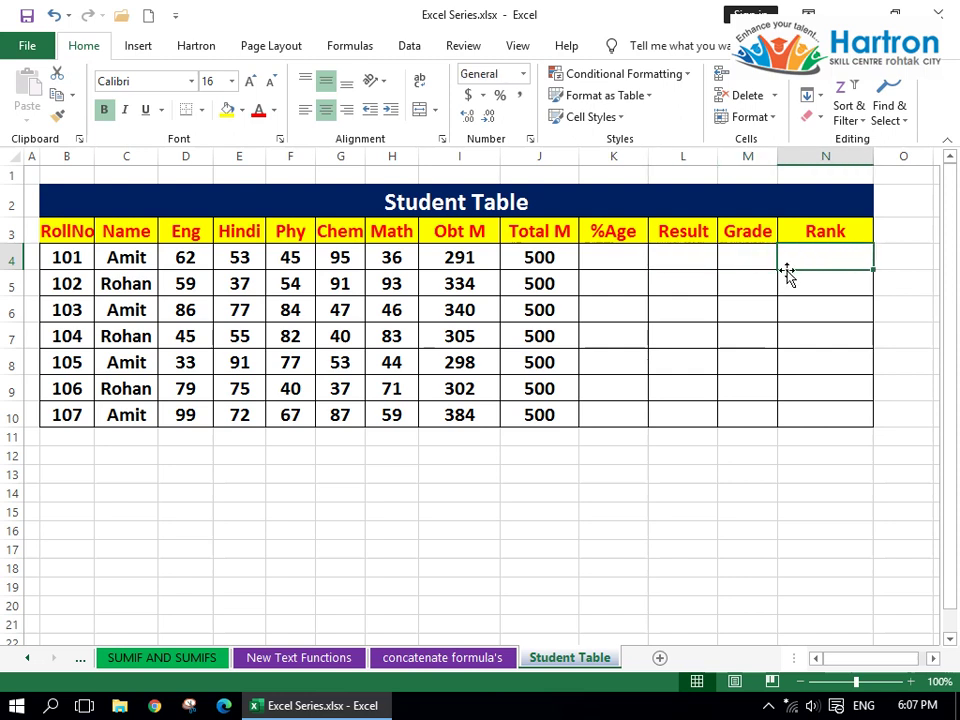
{"action": "left_click", "coordinate": [515, 487]}
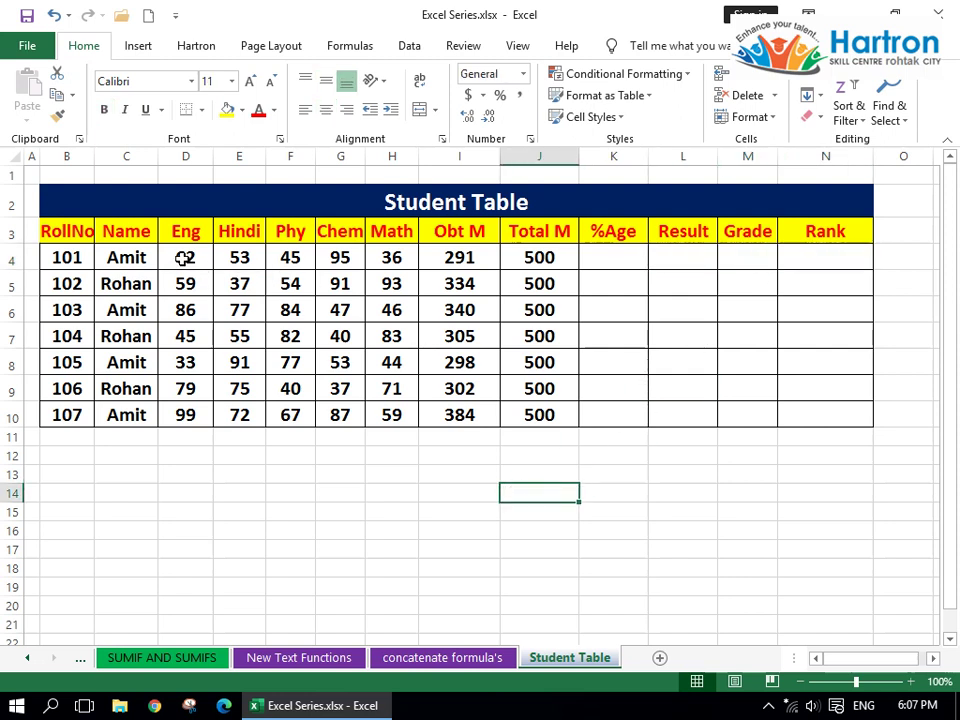
{"action": "left_click_drag", "start_coordinate": [183, 258], "coordinate": [396, 410]}
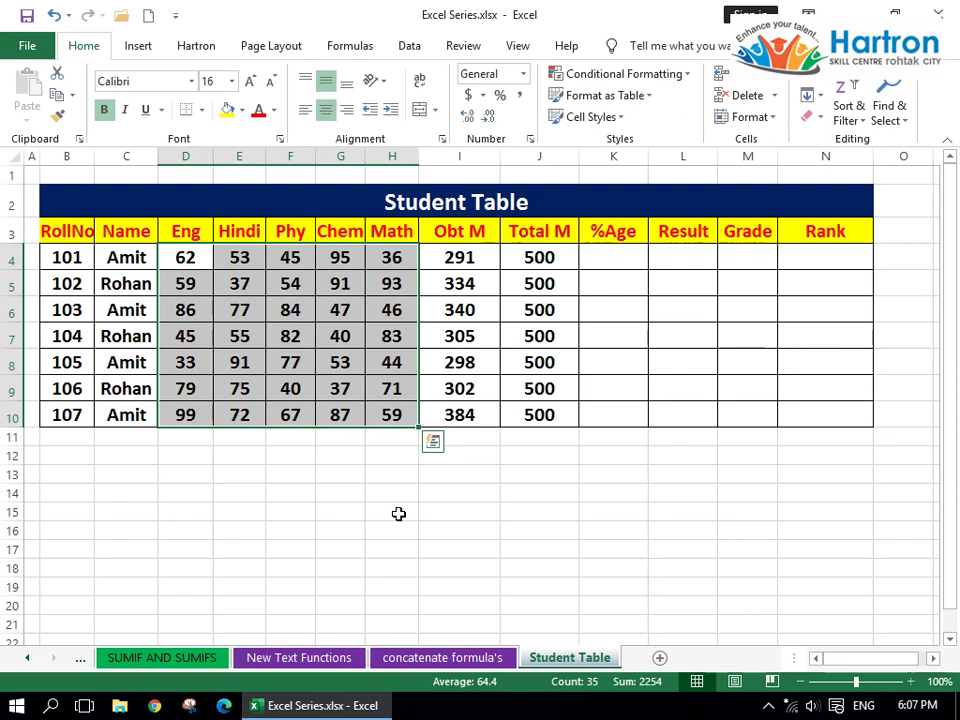
Delete all marks and totals in the range D4:J10.
{"action": "left_click", "coordinate": [398, 512]}
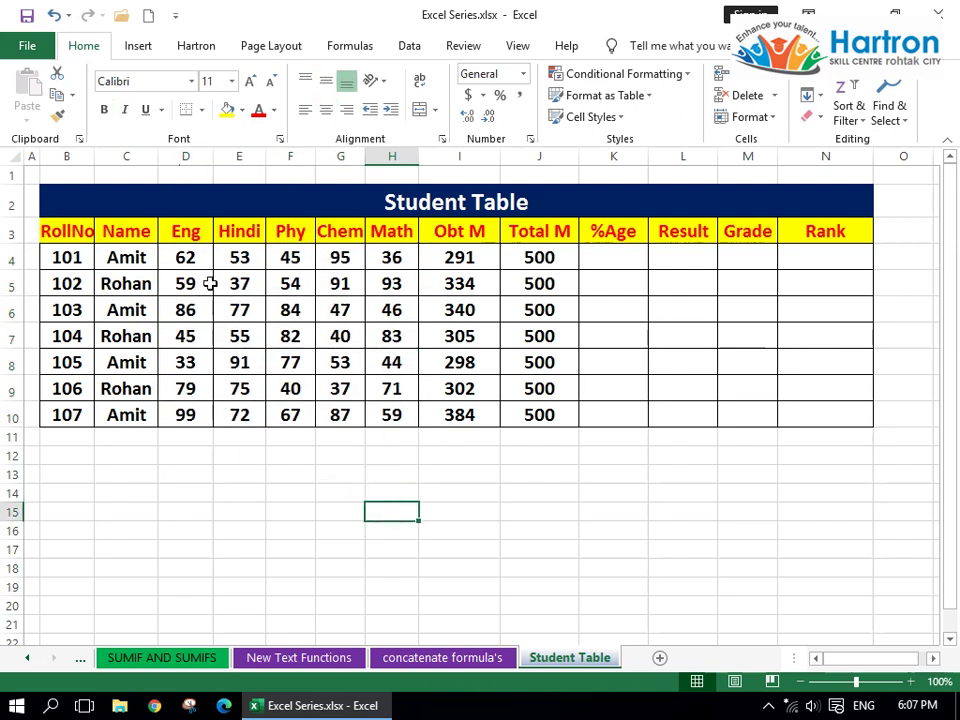
{"action": "mouse_move", "coordinate": [187, 256]}
{"action": "left_mouse_down"}
{"action": "mouse_move", "coordinate": [489, 379]}
{"action": "mouse_move", "coordinate": [512, 410]}
{"action": "left_mouse_up"}
{"action": "key", "text": "Delete"}
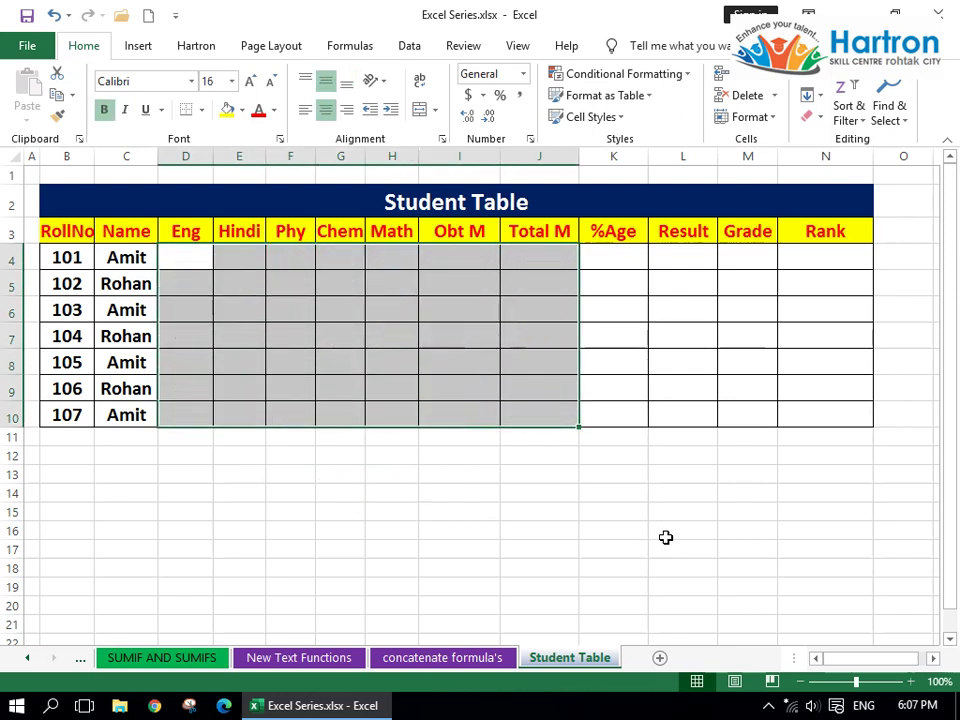
{"action": "left_click", "coordinate": [271, 508]}
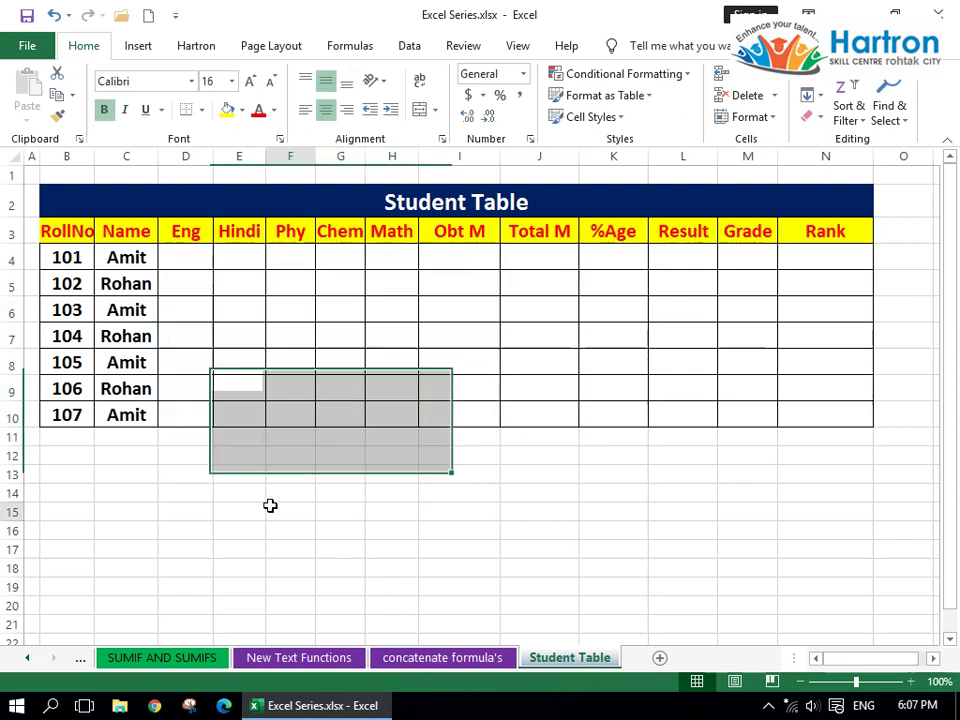
Start a formula with =ran in the first student's Eng cell D4.
{"action": "left_click", "coordinate": [189, 256]}
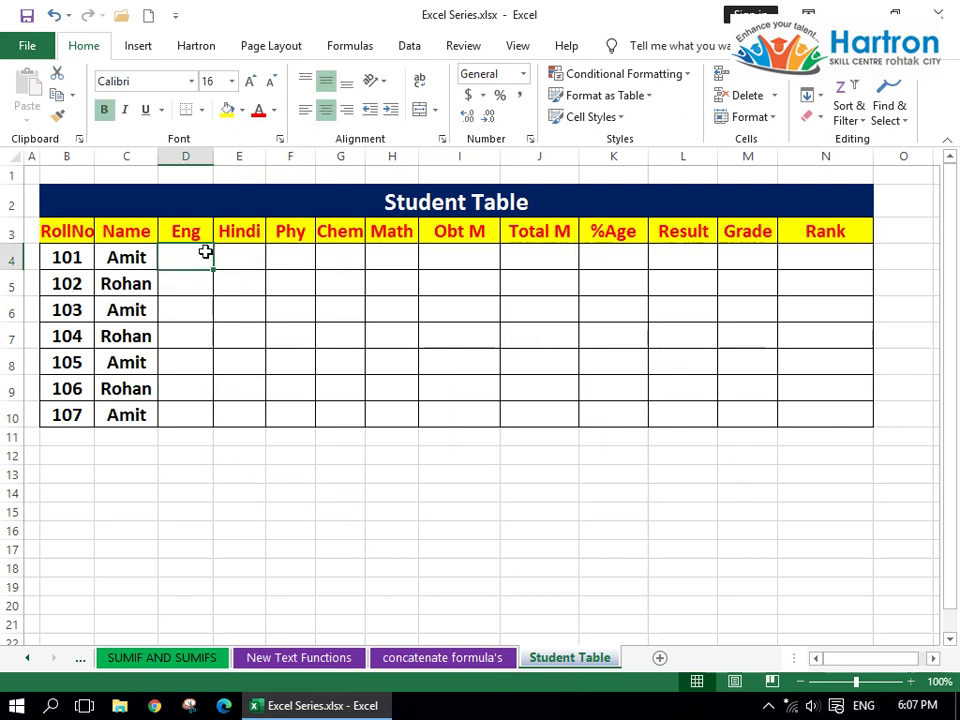
{"action": "left_click_drag", "start_coordinate": [210, 258], "coordinate": [379, 264]}
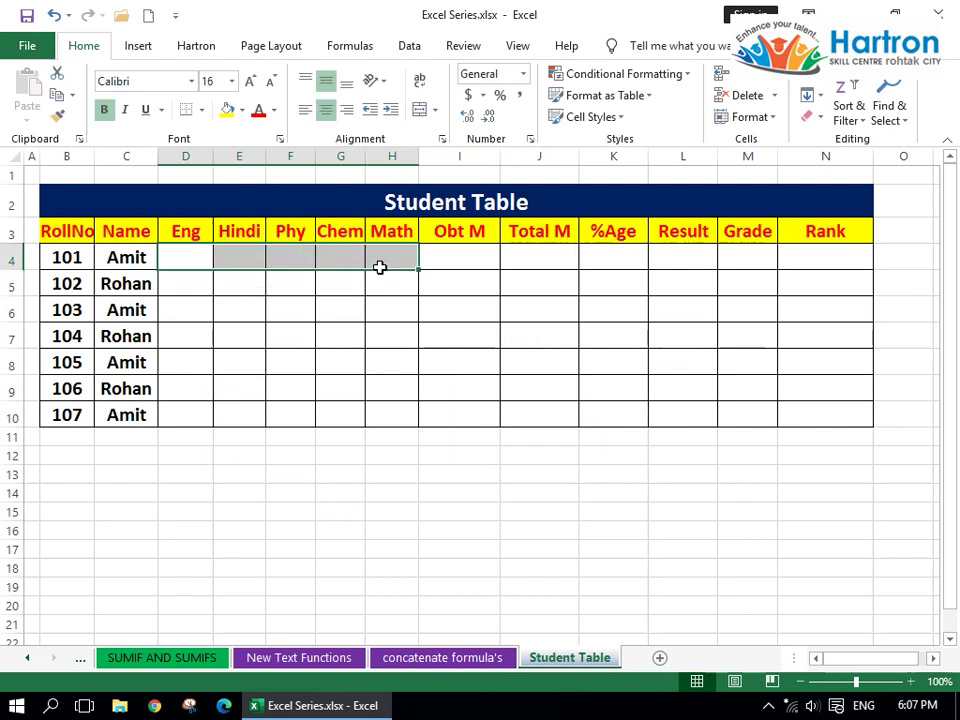
{"action": "left_click", "coordinate": [193, 258]}
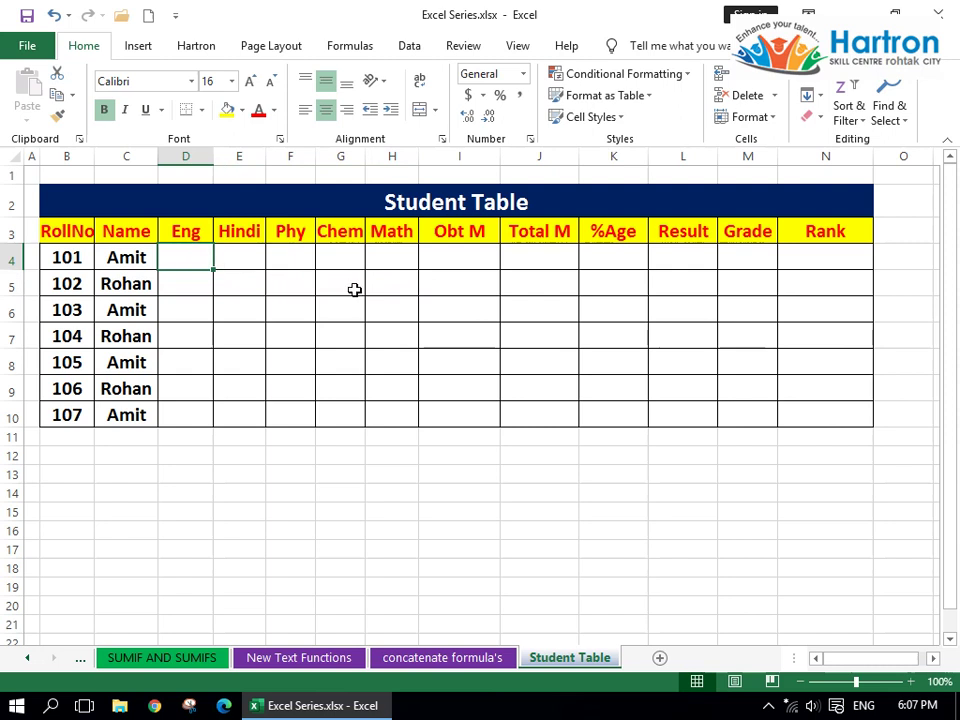
{"action": "type", "text": "=ran"}
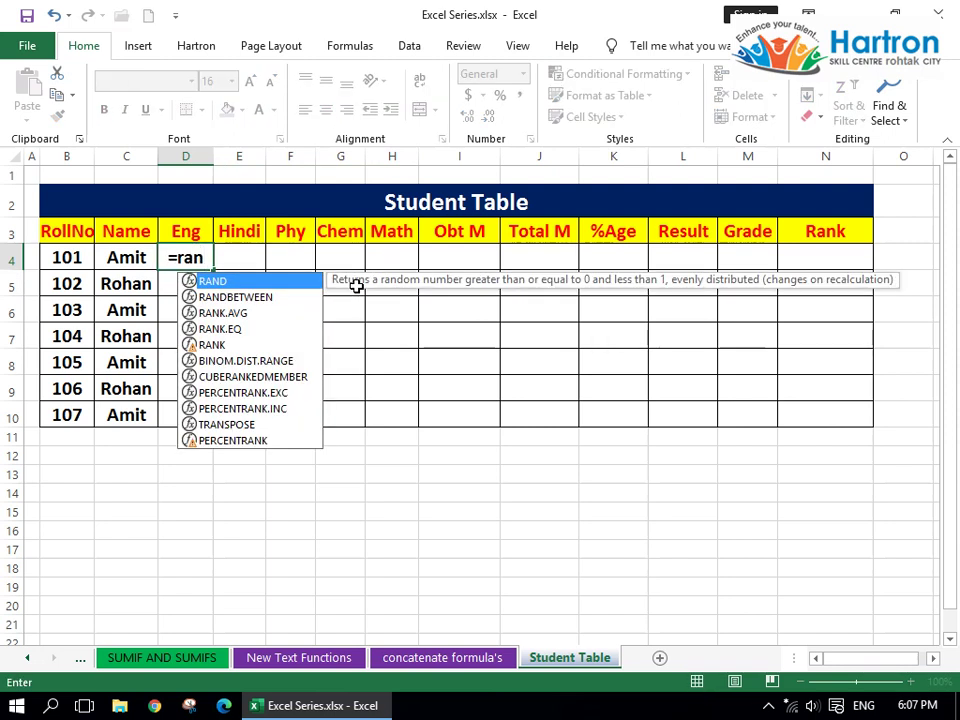
Complete =RANDBETWEEN(33,100) in D4, giving a random Eng mark of 85.
{"action": "key", "text": "Down"}
{"action": "key", "text": "Tab"}
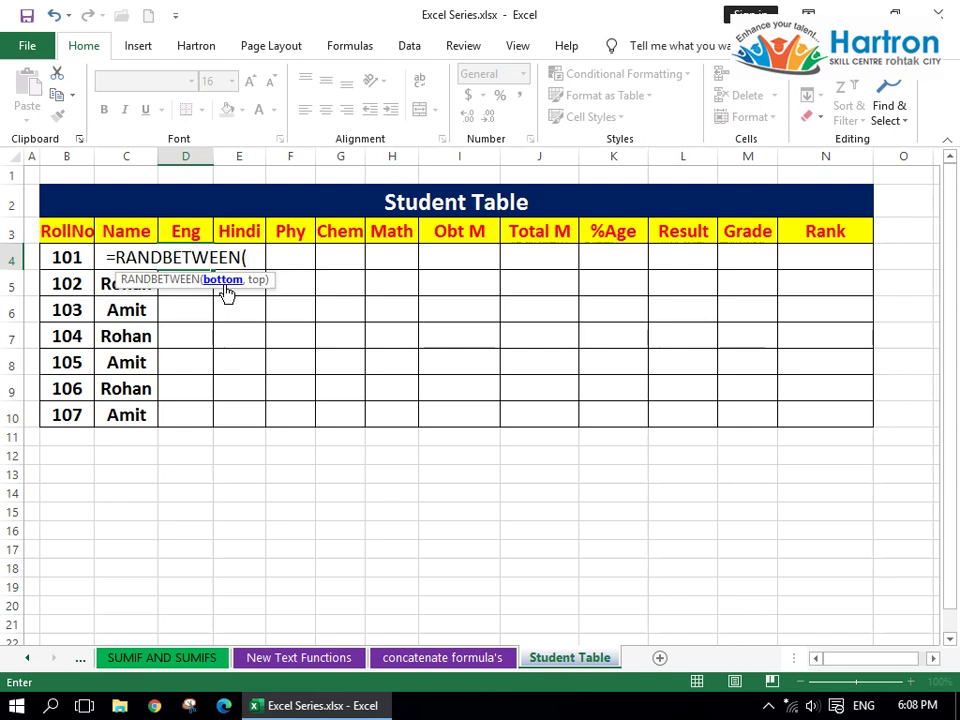
{"action": "type", "text": "33,100"}
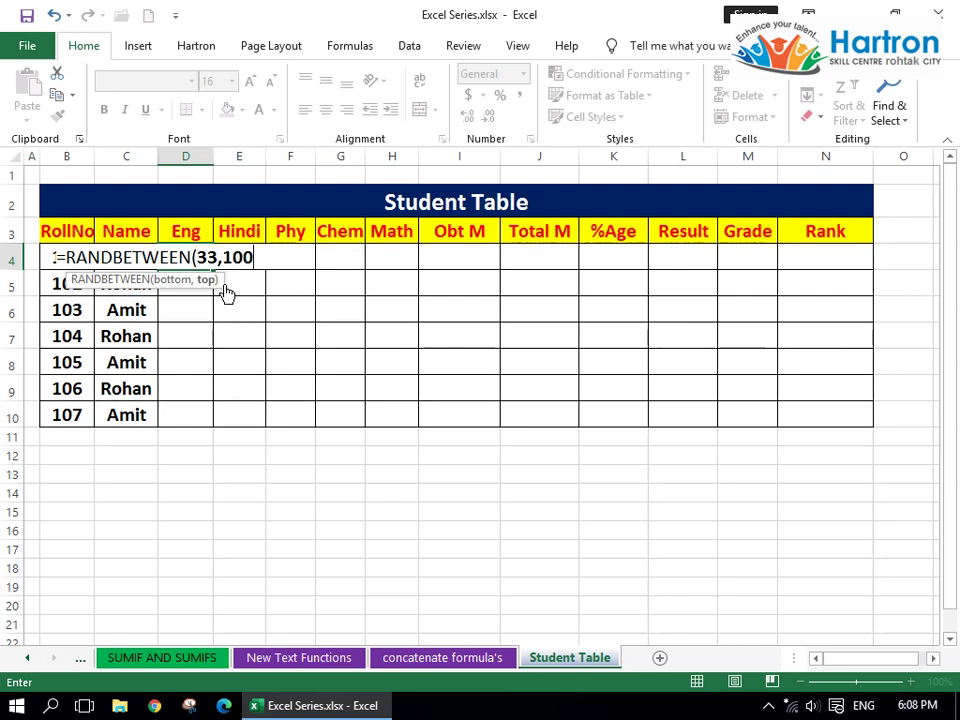
{"action": "type", "text": ")"}
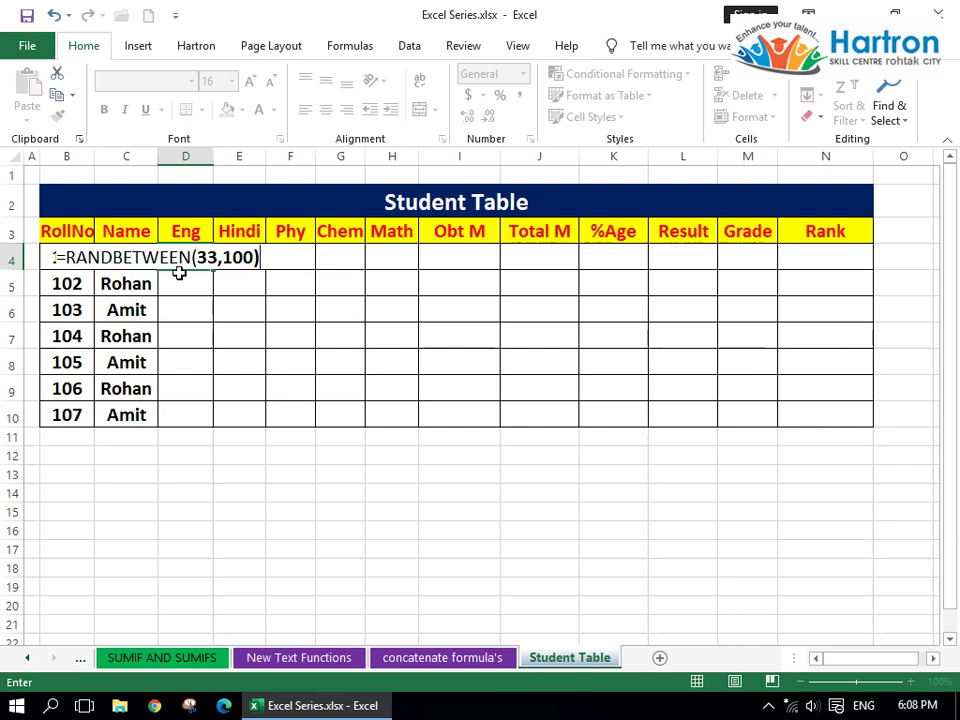
{"action": "key", "text": "Return"}
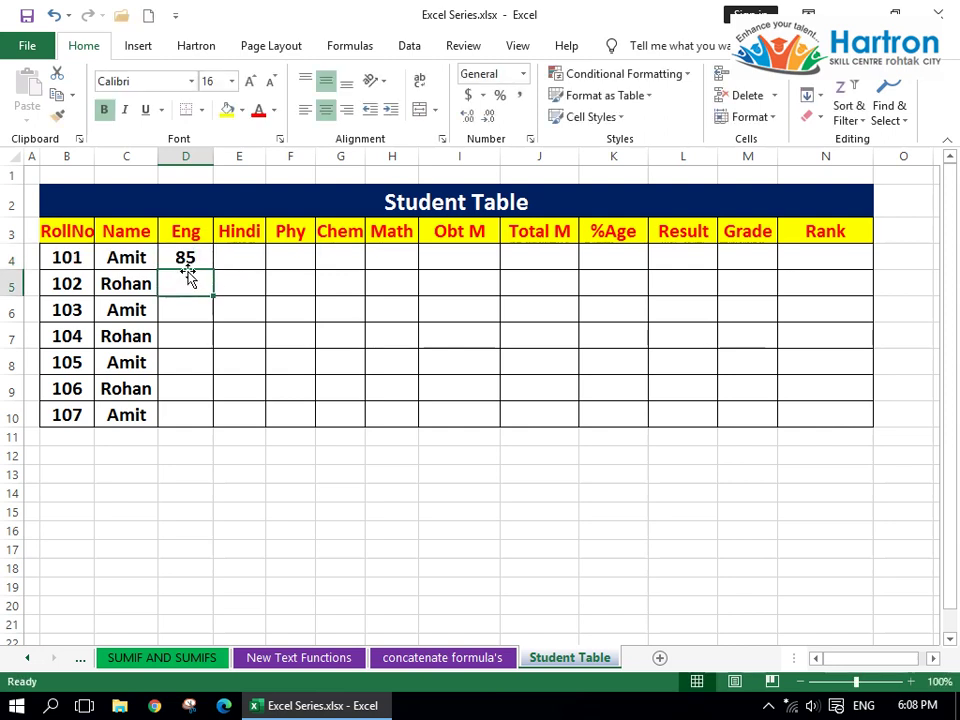
Copy the RANDBETWEEN formula across the first student's five subject cells D4:H4 with Ctrl+R.
{"action": "left_click", "coordinate": [189, 257]}
{"action": "left_click_drag", "start_coordinate": [214, 270], "coordinate": [355, 269]}
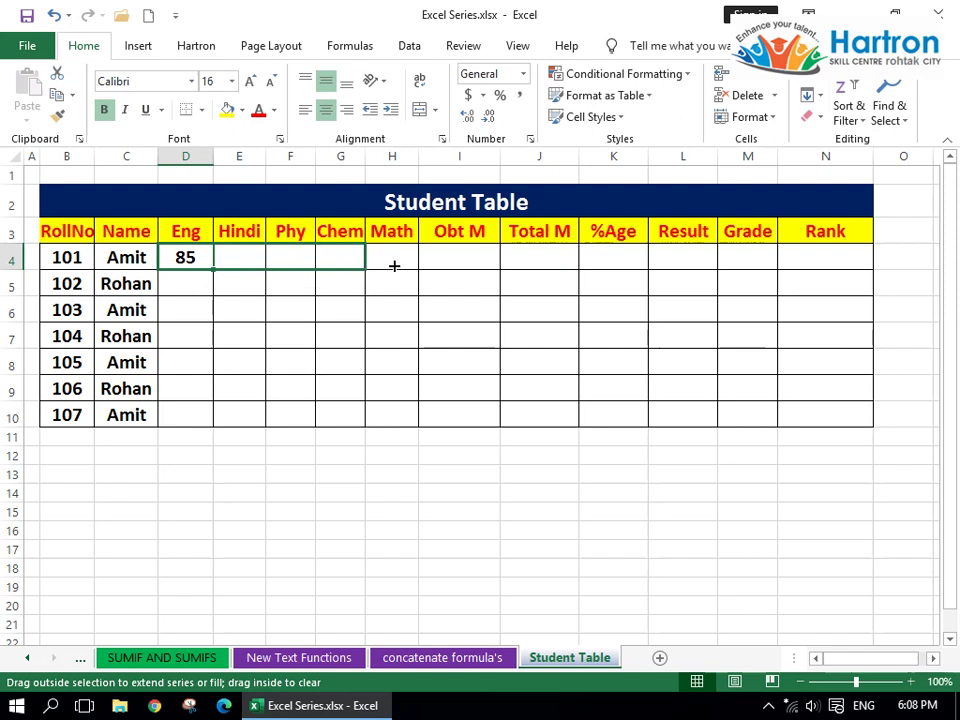
{"action": "left_click_drag", "start_coordinate": [393, 265], "coordinate": [400, 262]}
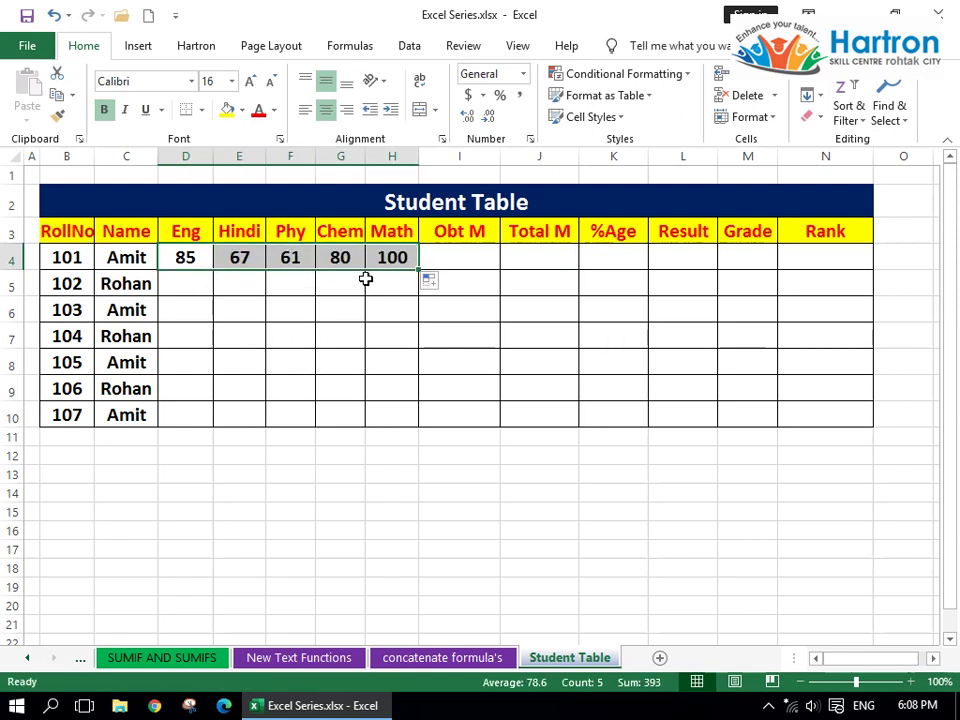
{"action": "key", "text": "ctrl+z"}
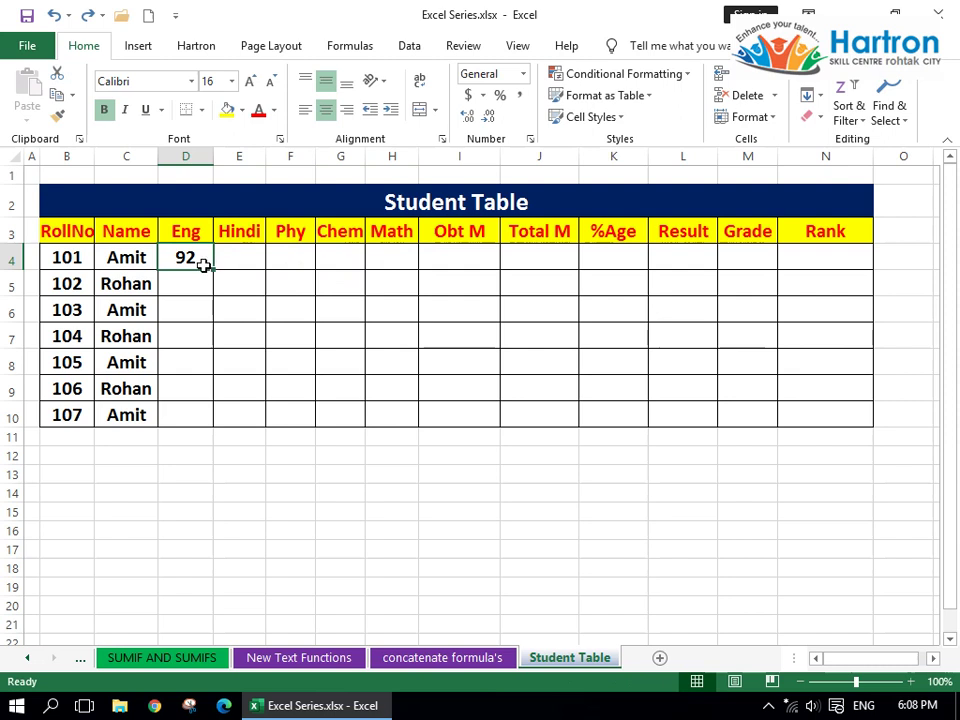
{"action": "left_click_drag", "start_coordinate": [235, 259], "coordinate": [371, 263]}
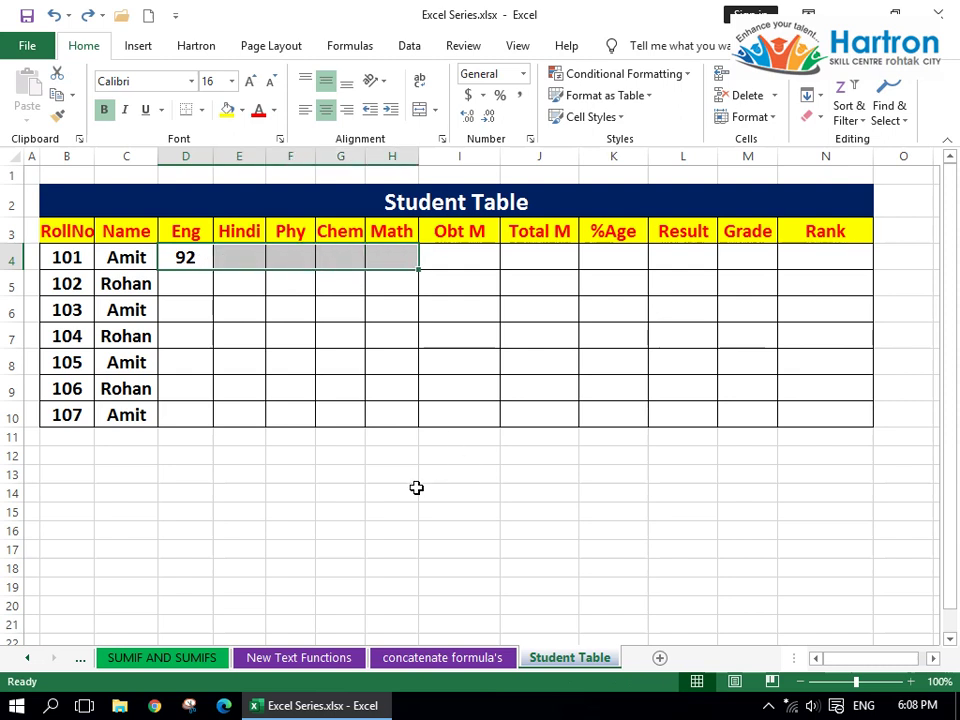
{"action": "key", "text": "ctrl+r"}
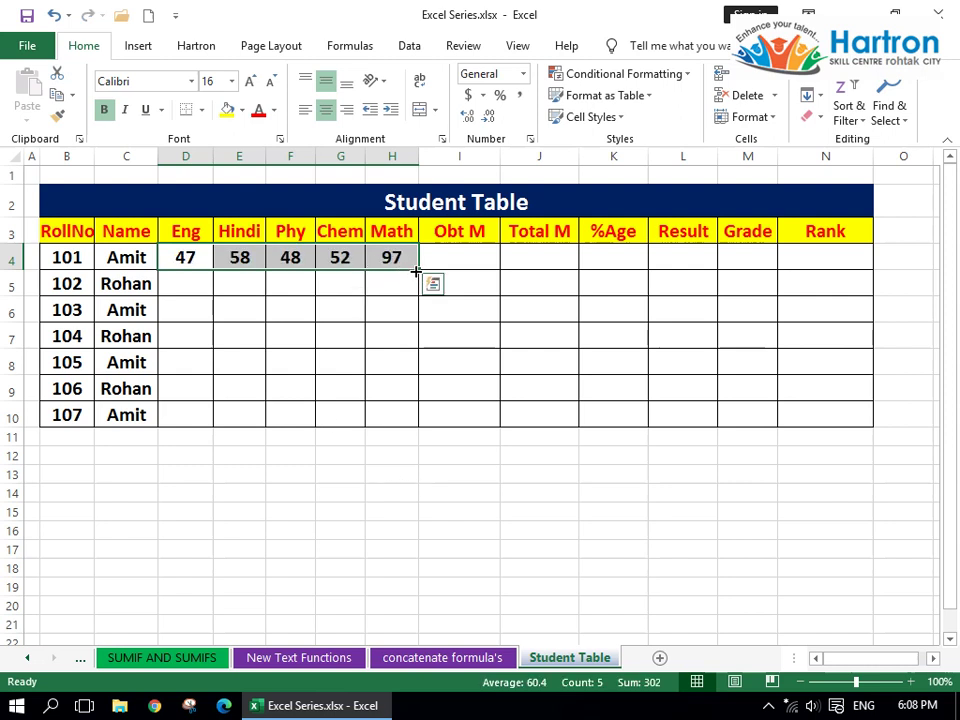
Fill the random-mark formulas down D4:H10 for all seven students with Ctrl+D.
{"action": "left_click", "coordinate": [272, 313]}
{"action": "mouse_move", "coordinate": [193, 257]}
{"action": "left_mouse_down"}
{"action": "mouse_move", "coordinate": [231, 259]}
{"action": "mouse_move", "coordinate": [402, 418]}
{"action": "left_mouse_up"}
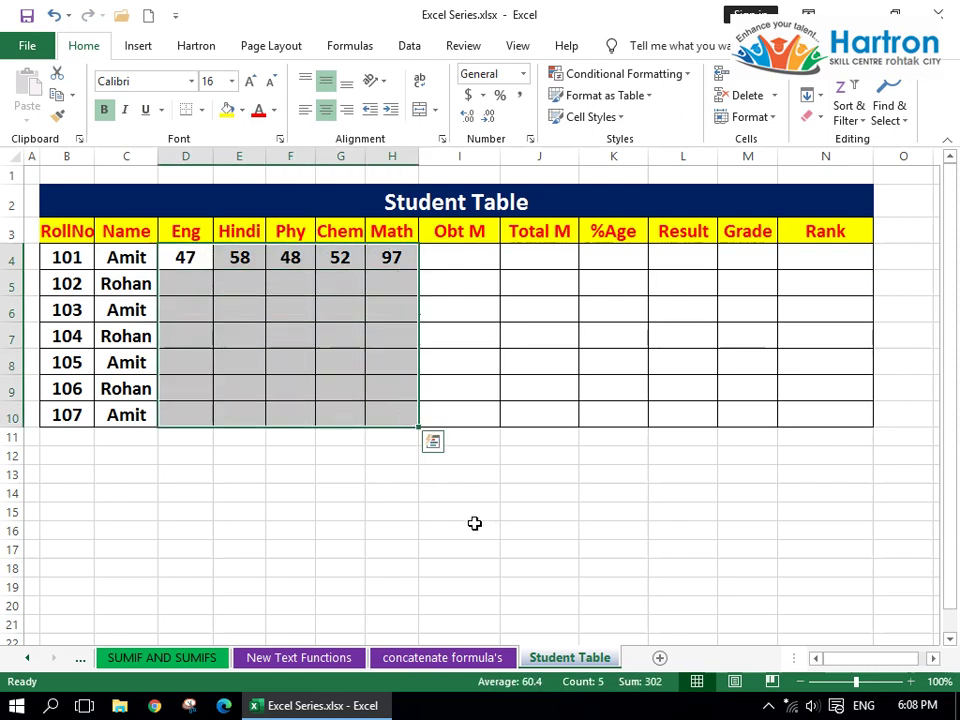
{"action": "key", "text": "ctrl+d"}
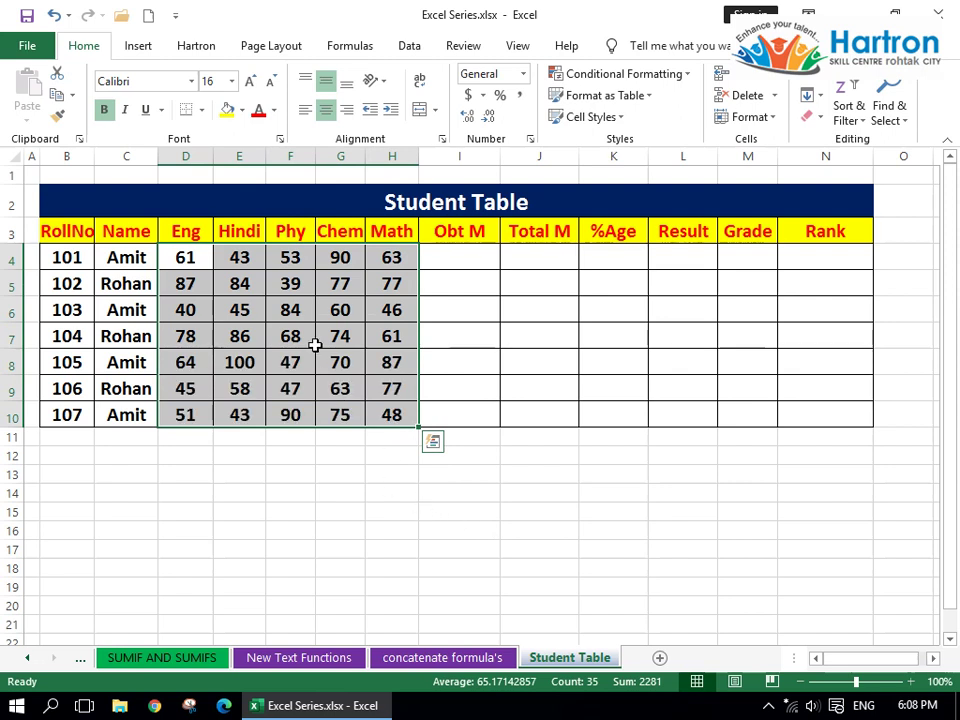
{"action": "left_click", "coordinate": [342, 491]}
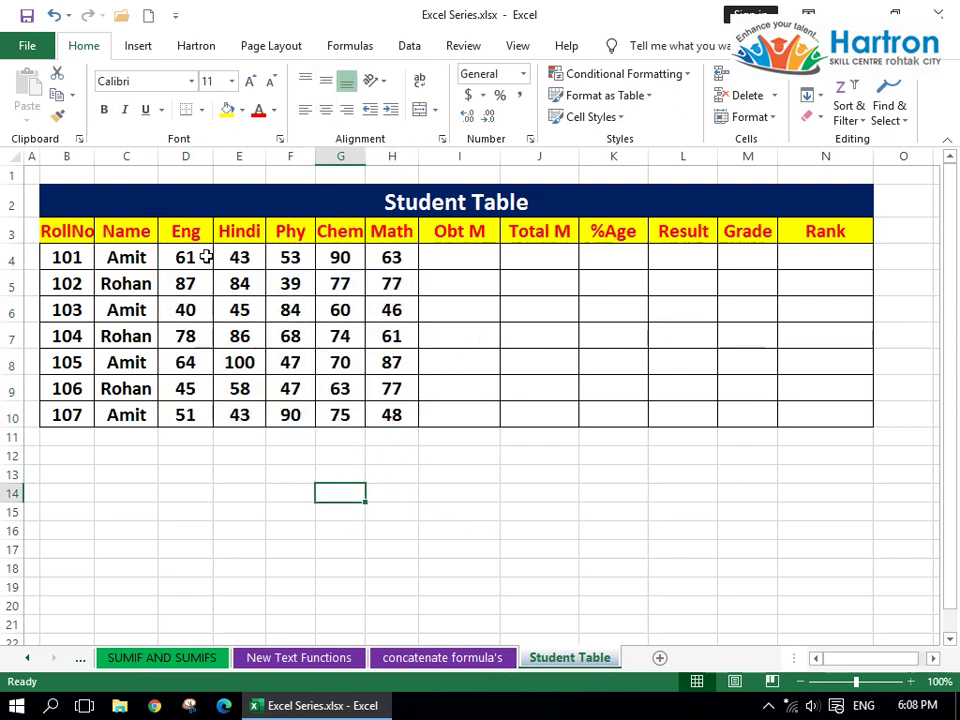
{"action": "left_click", "coordinate": [389, 454]}
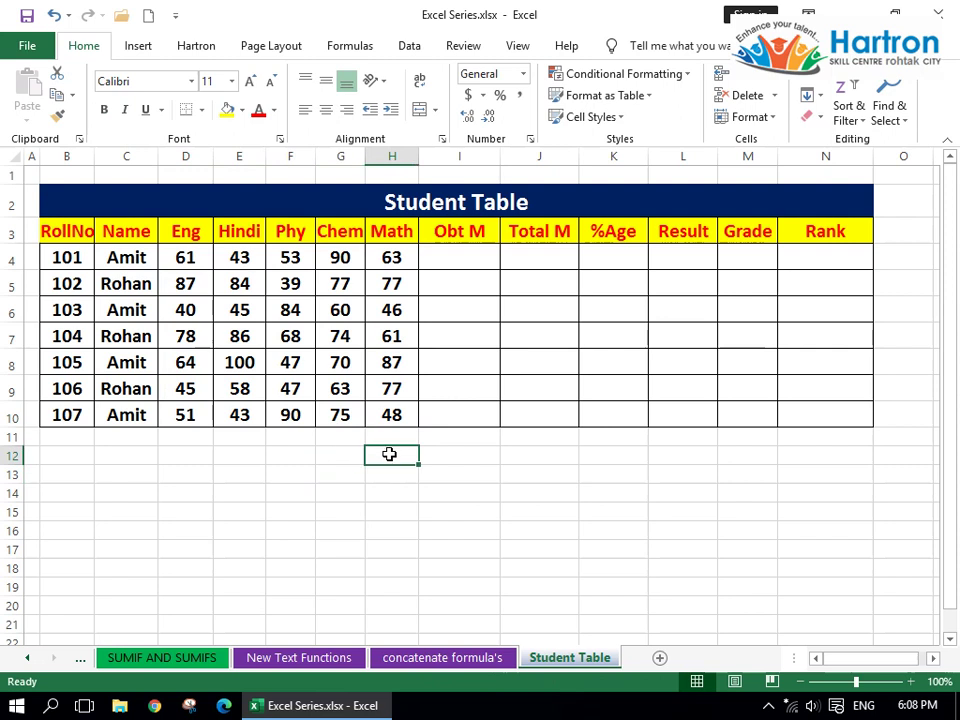
Enter test values 'dfg' and 12 below the table to watch the D4:H10 marks recalculate.
{"action": "type", "text": "dfg"}
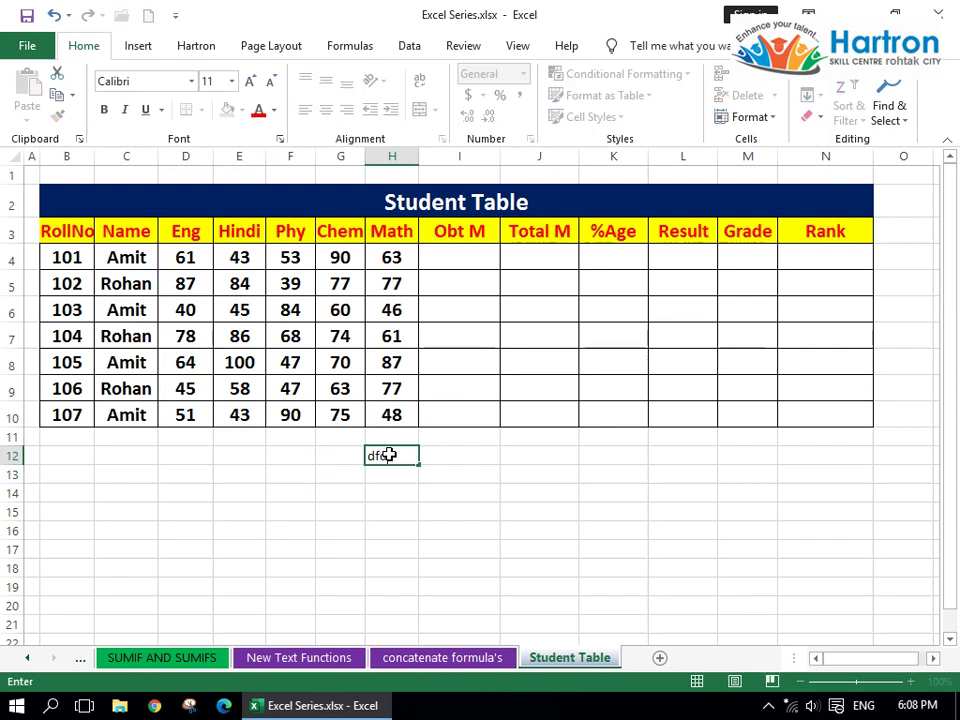
{"action": "key", "text": "Return"}
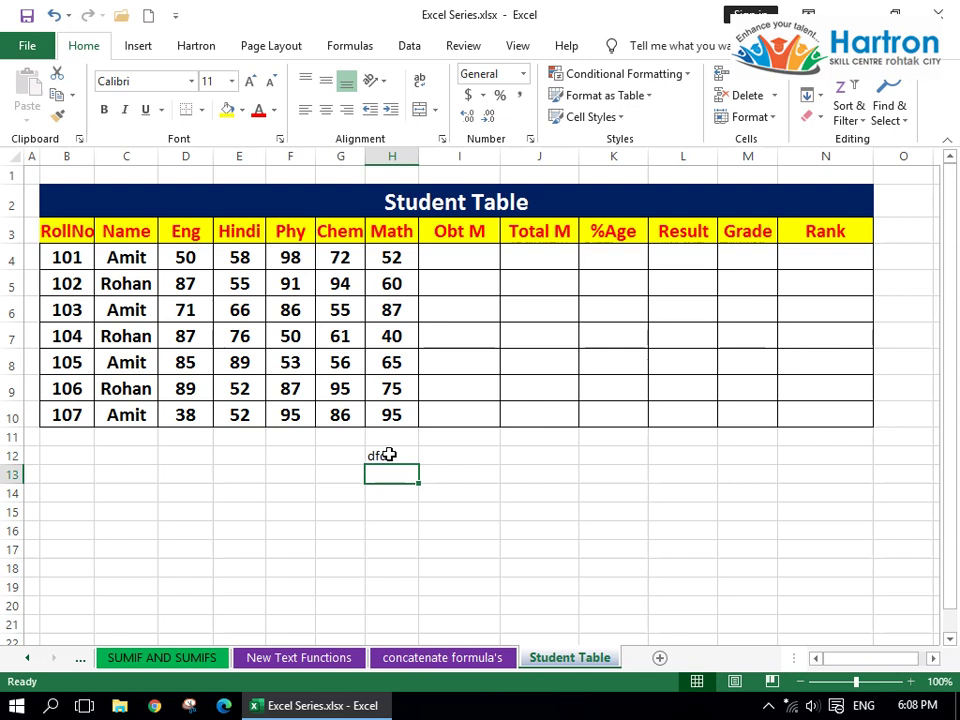
{"action": "left_click_drag", "start_coordinate": [188, 259], "coordinate": [376, 414]}
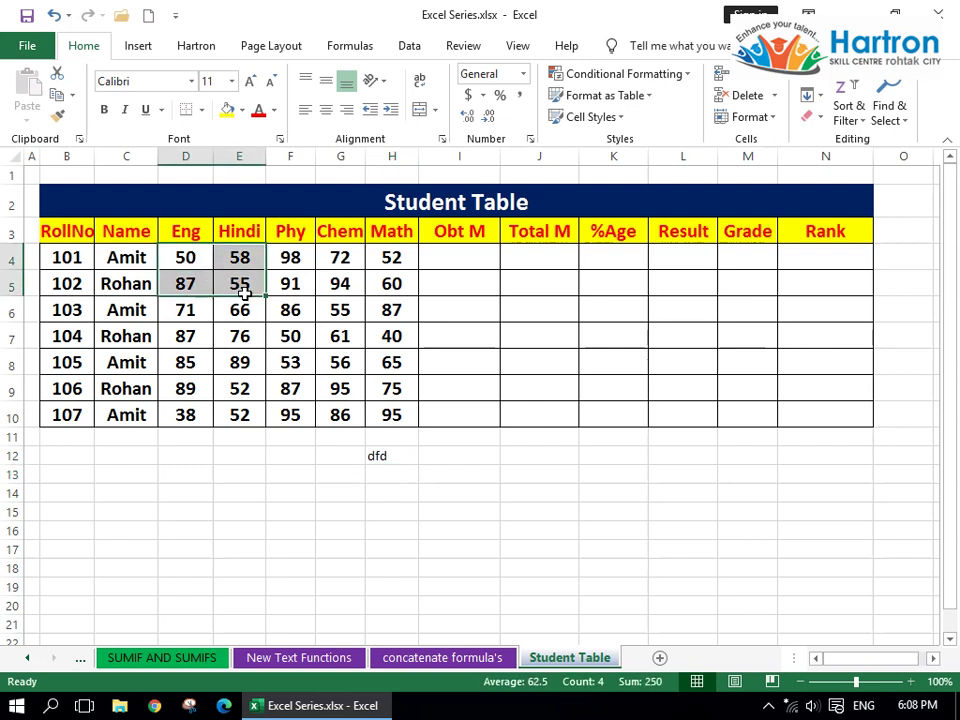
{"action": "left_click", "coordinate": [340, 455]}
{"action": "type", "text": "12"}
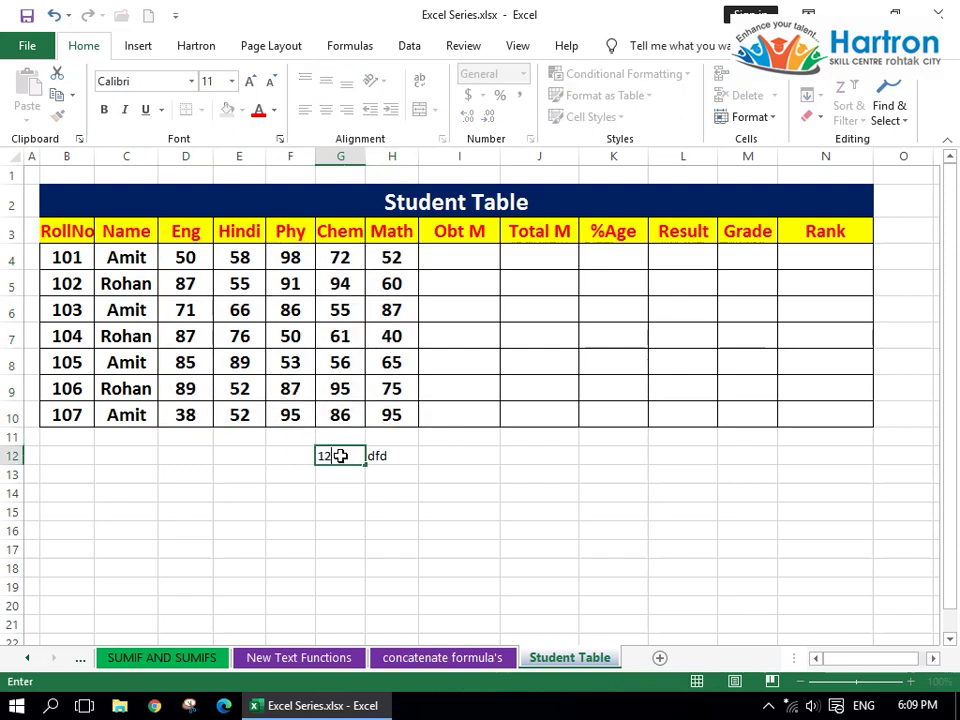
{"action": "key", "text": "Return"}
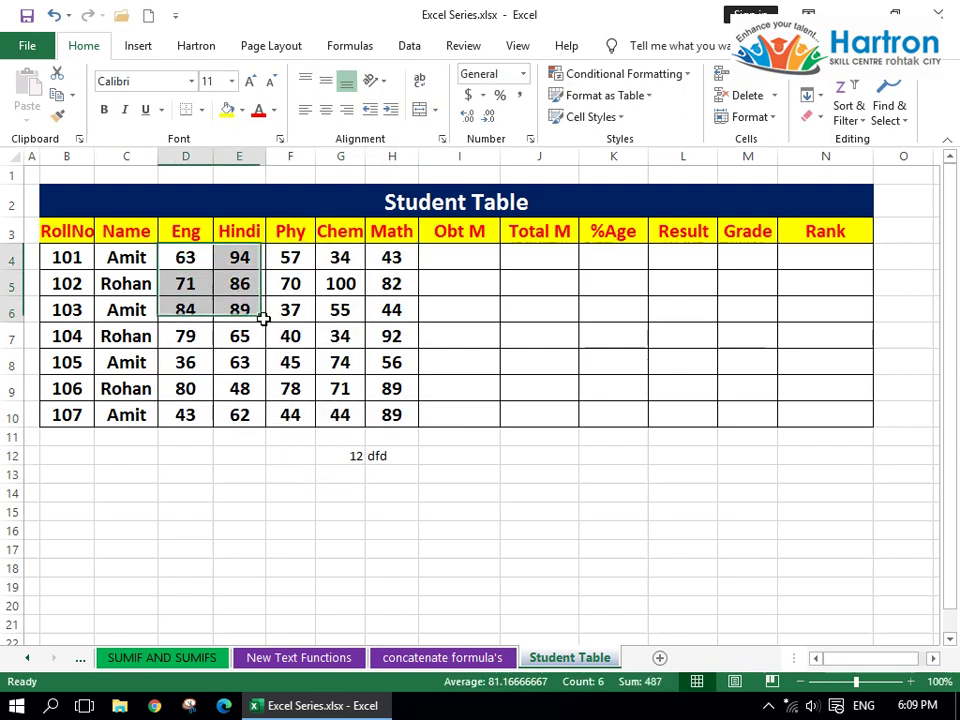
{"action": "left_click_drag", "start_coordinate": [205, 264], "coordinate": [386, 408]}
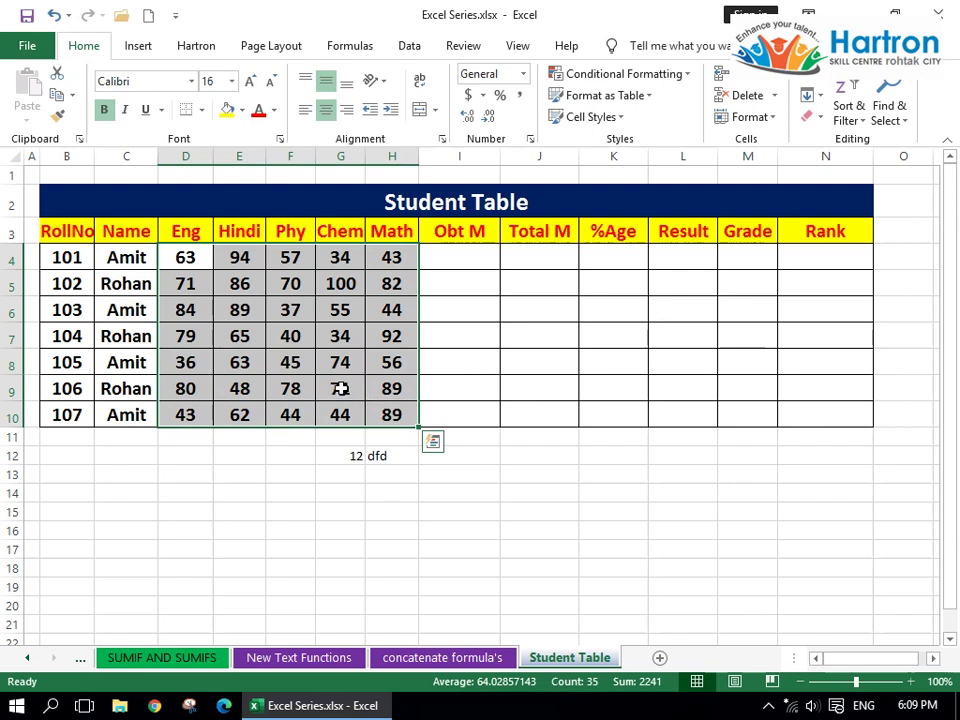
Copy the subject marks range D4:H10.
{"action": "right_click", "coordinate": [252, 303]}
{"action": "right_click", "coordinate": [252, 303]}
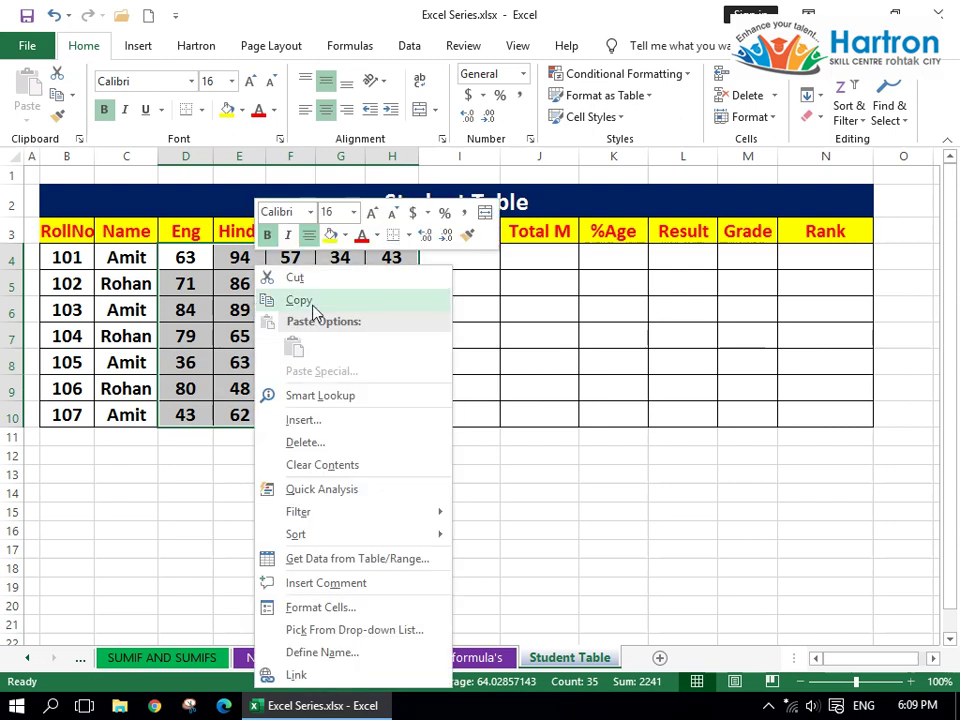
{"action": "left_click", "coordinate": [314, 302]}
{"action": "right_click", "coordinate": [249, 306]}
{"action": "key", "text": "Escape"}
Paste D4:H10 over itself as values, fixing the first row at 86, 72, 36, 63, 41.
{"action": "right_click", "coordinate": [247, 309]}
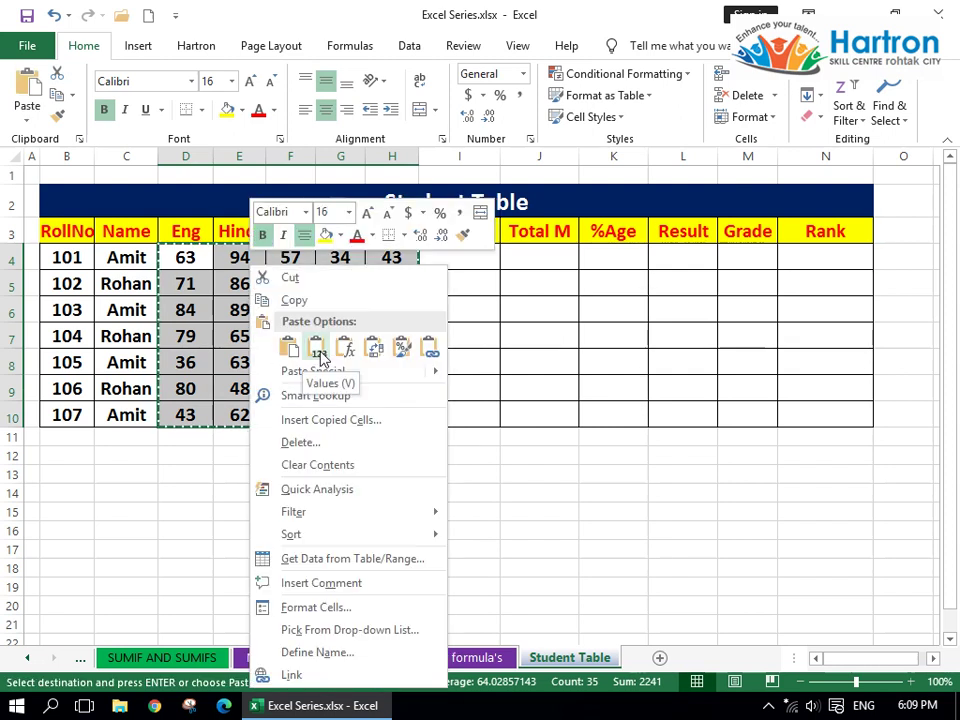
{"action": "left_click", "coordinate": [318, 352]}
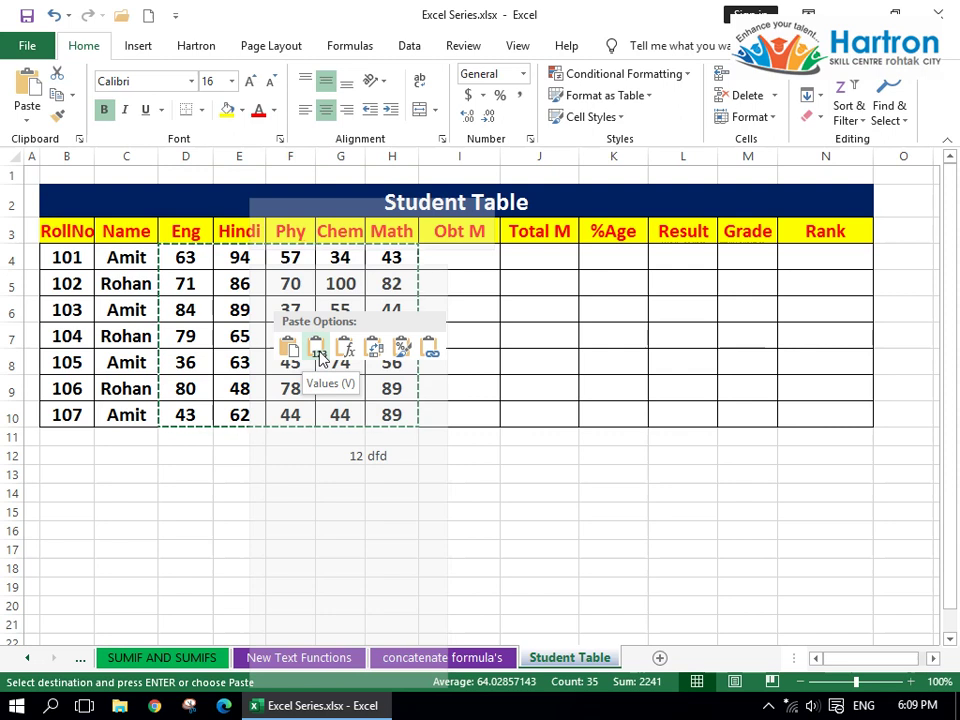
{"action": "left_click", "coordinate": [27, 108]}
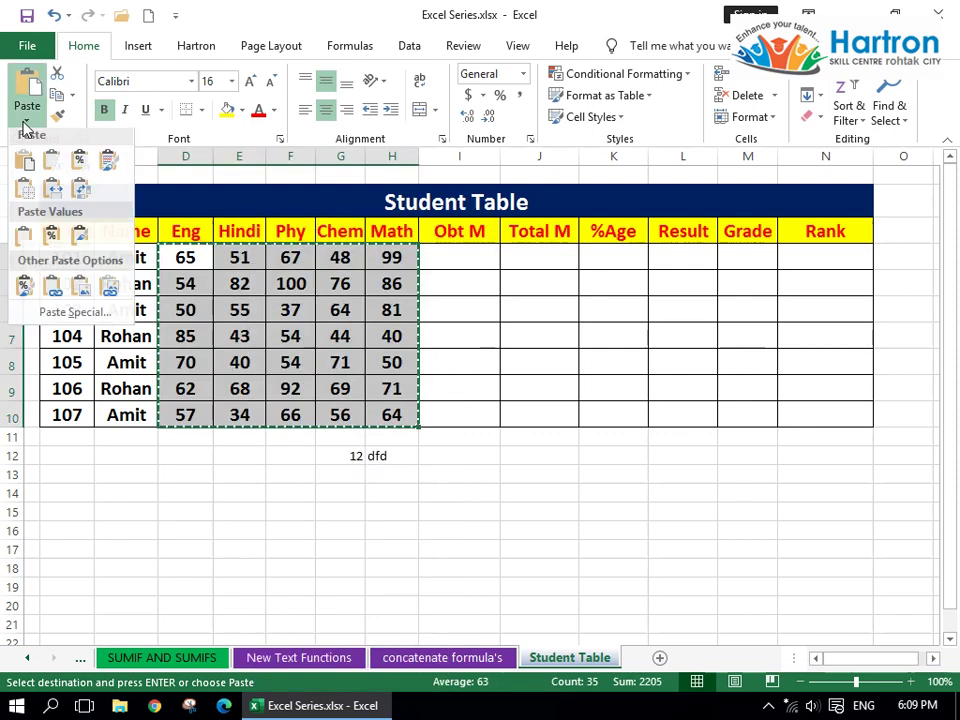
{"action": "left_click", "coordinate": [26, 247]}
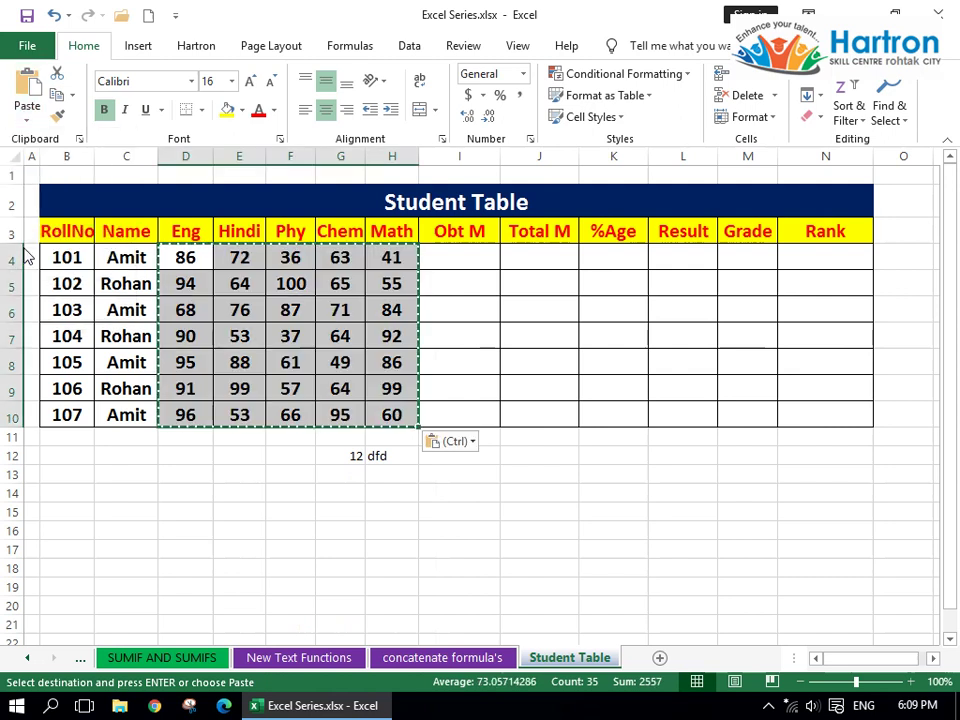
{"action": "key", "text": "Escape"}
{"action": "left_click", "coordinate": [300, 493]}
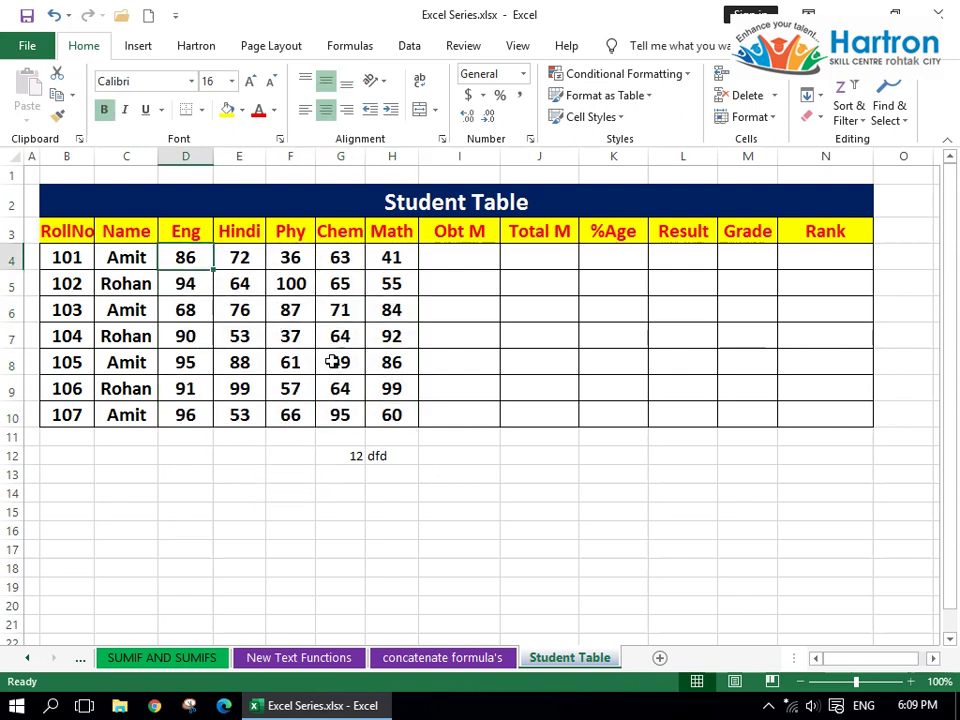
{"action": "left_click", "coordinate": [345, 437]}
Make test entries in G12 and H12 to confirm the marks stay unchanged.
{"action": "left_click", "coordinate": [355, 455]}
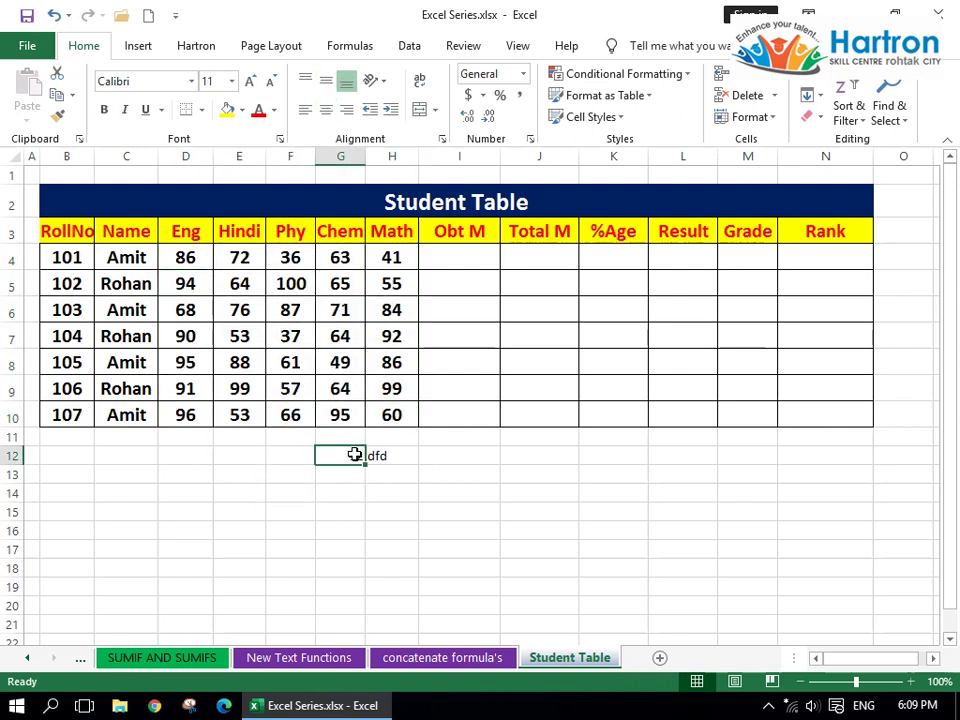
{"action": "type", "text": "gfdg"}
{"action": "key", "text": "Return"}
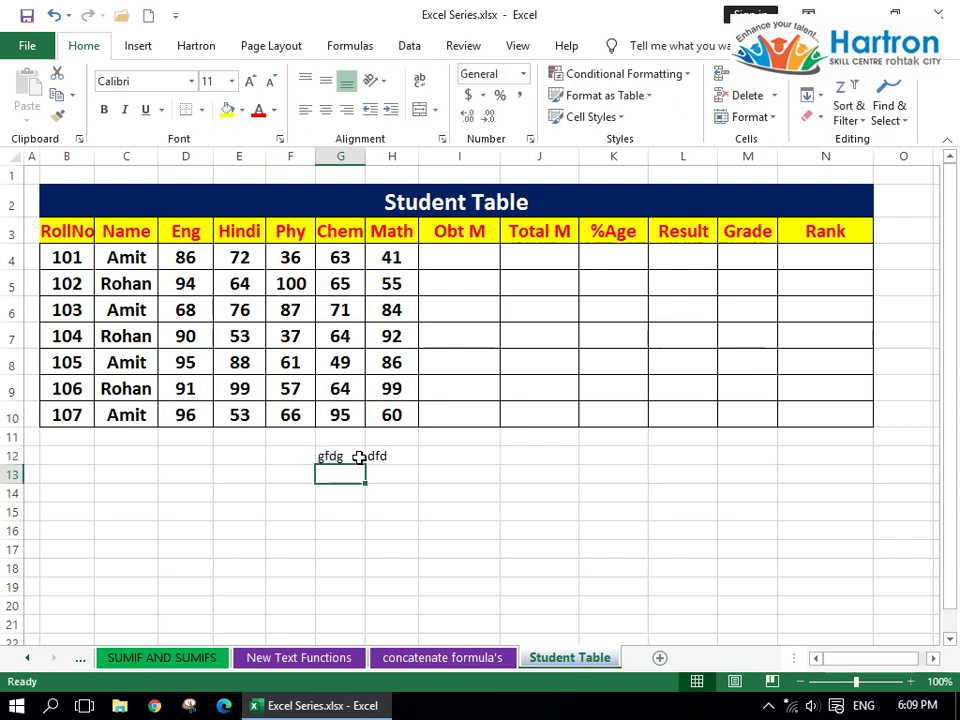
{"action": "left_click", "coordinate": [373, 466]}
{"action": "left_click", "coordinate": [386, 452]}
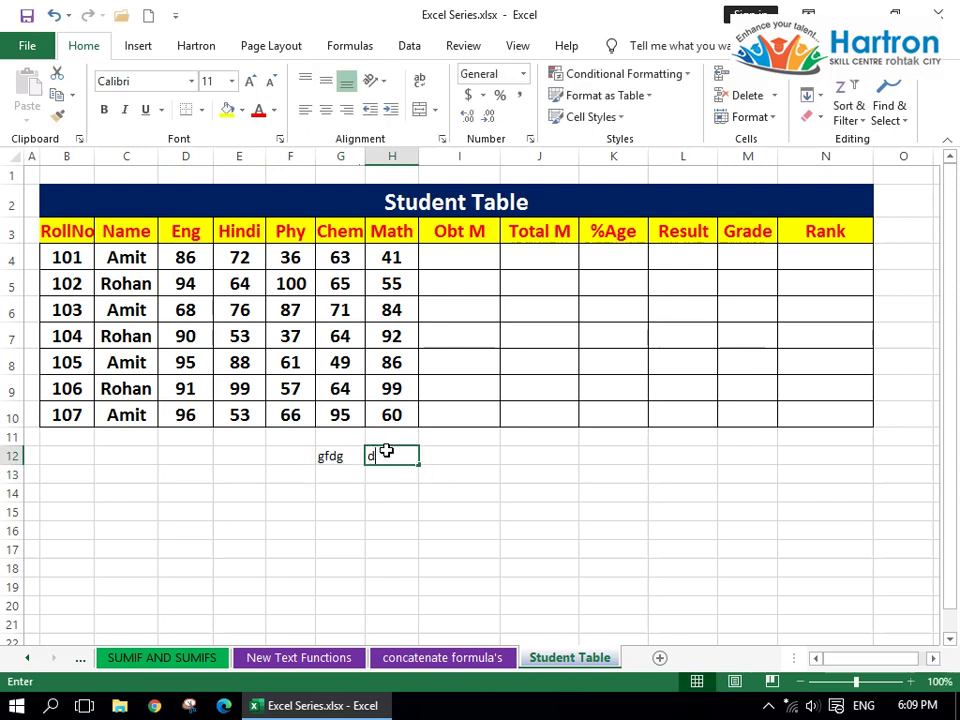
{"action": "key", "text": "Return"}
Delete the G12:H12 test entries and return to I4 for the first total.
{"action": "left_click_drag", "start_coordinate": [339, 456], "coordinate": [388, 456]}
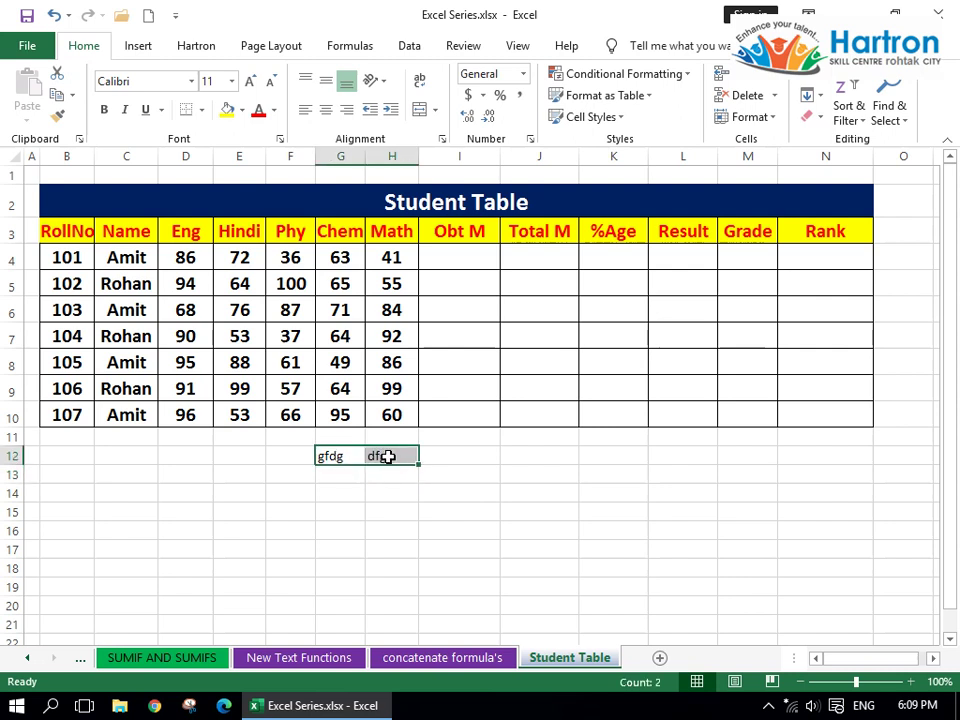
{"action": "key", "text": "Delete"}
{"action": "left_click", "coordinate": [459, 414]}
{"action": "left_click", "coordinate": [459, 257]}
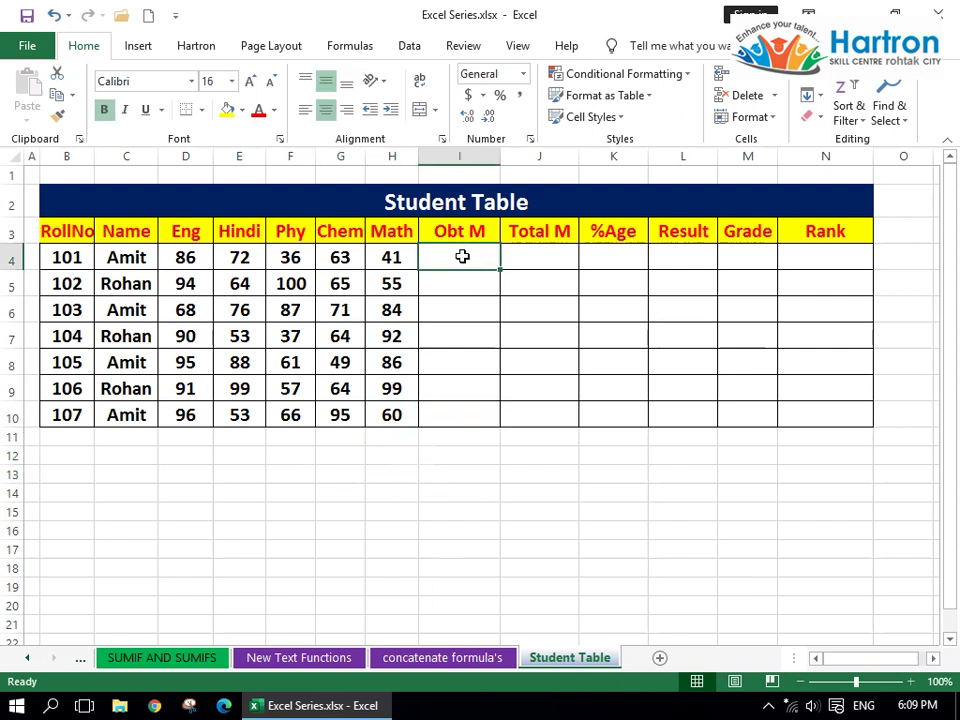
{"action": "left_click_drag", "start_coordinate": [189, 253], "coordinate": [413, 254]}
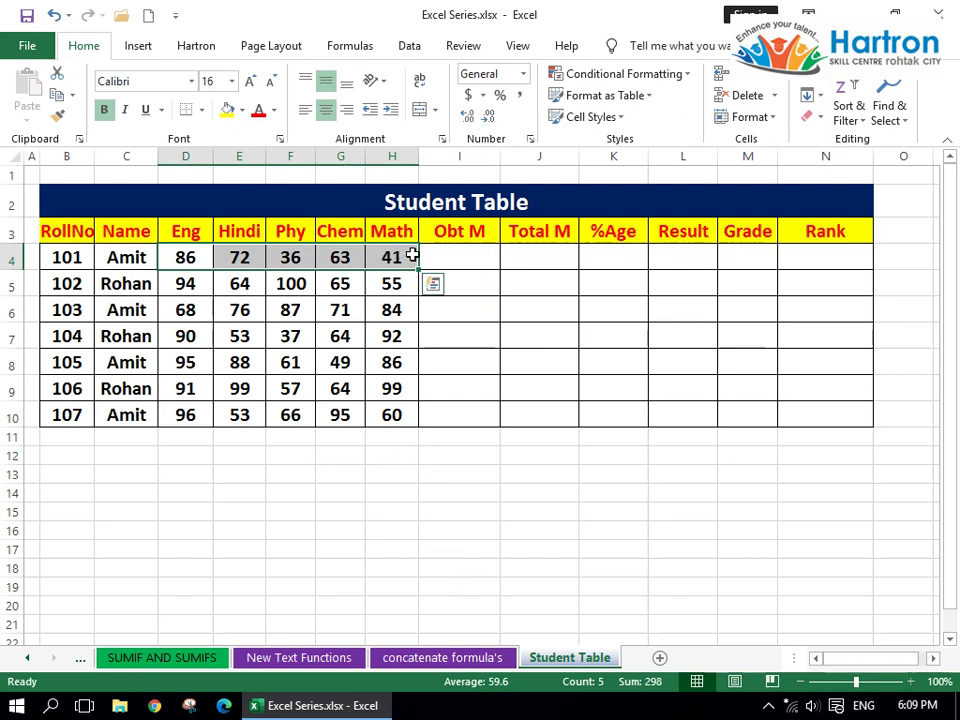
Enter =SUM(D4:H4) in I4, giving roll number 101 a total of 298.
{"action": "left_click", "coordinate": [447, 261]}
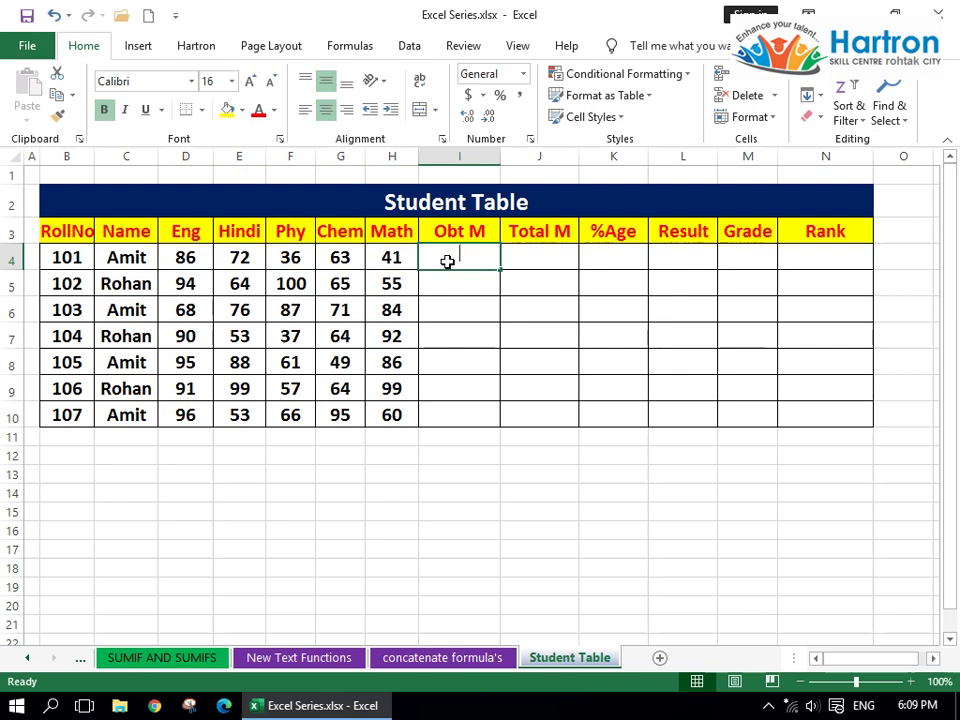
{"action": "type", "text": "=sum"}
{"action": "key", "text": "Tab"}
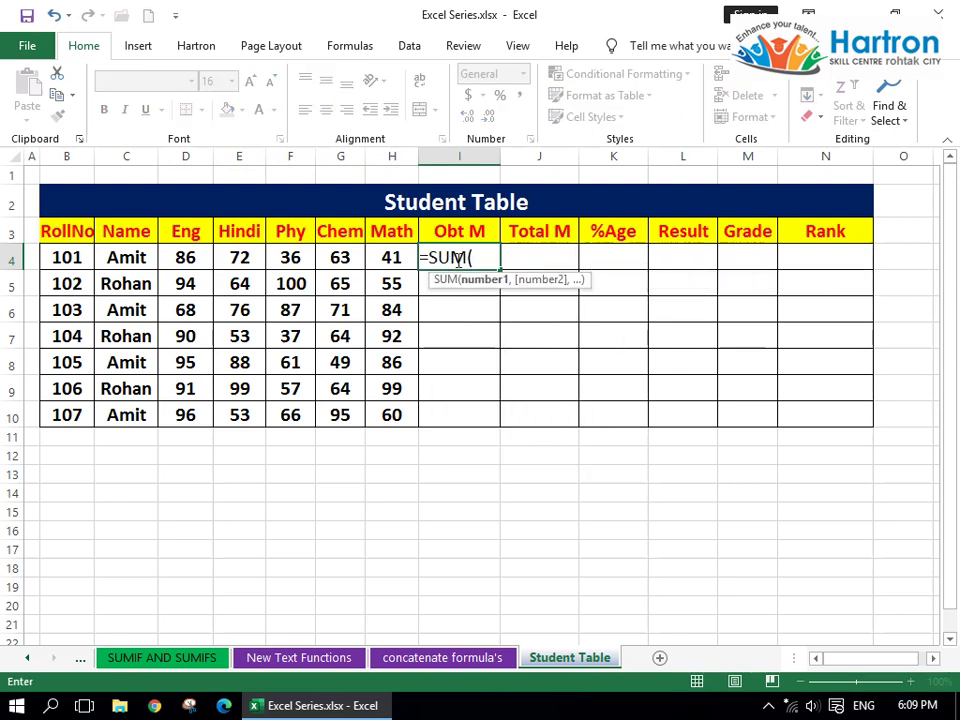
{"action": "left_click_drag", "start_coordinate": [192, 256], "coordinate": [381, 258]}
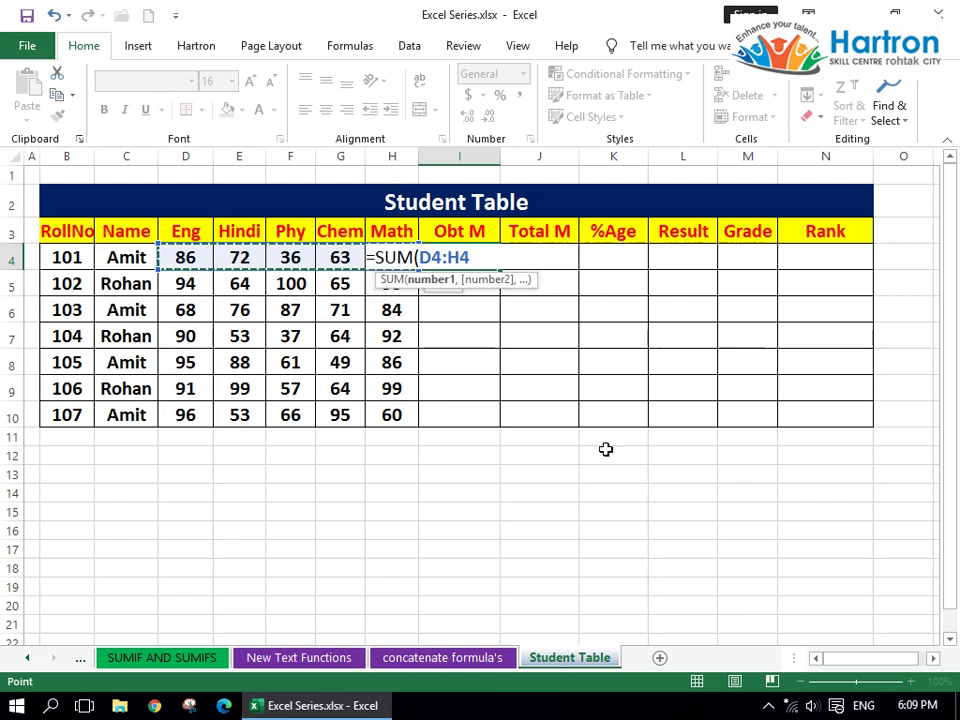
{"action": "key", "text": "Return"}
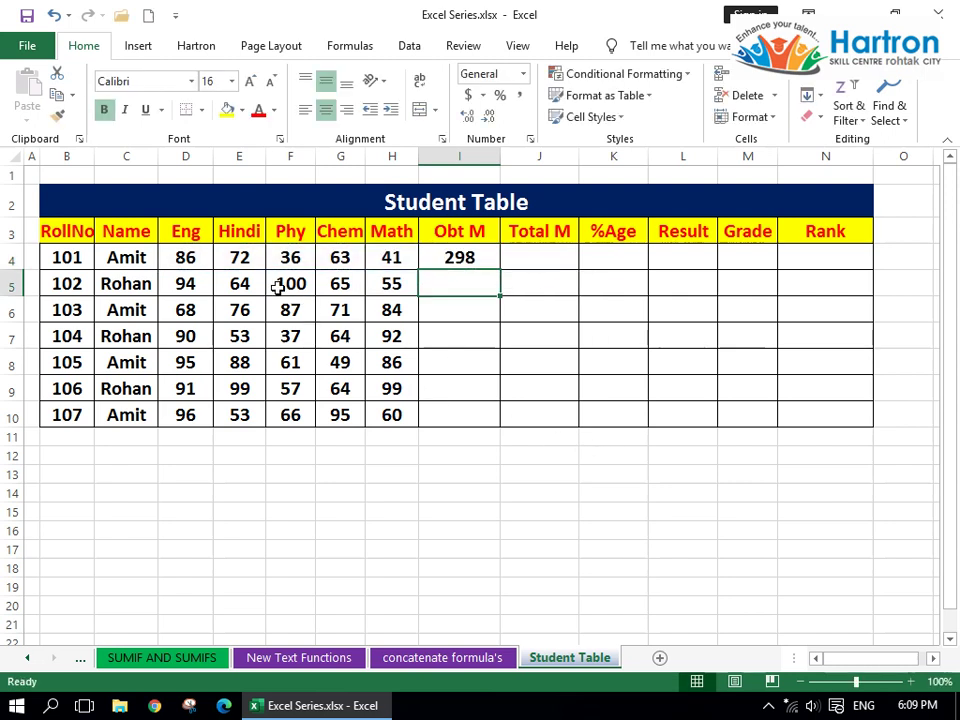
Check the 298 total against row 4's marks, then clear I4 and select D4:I4.
{"action": "left_click_drag", "start_coordinate": [201, 257], "coordinate": [381, 256]}
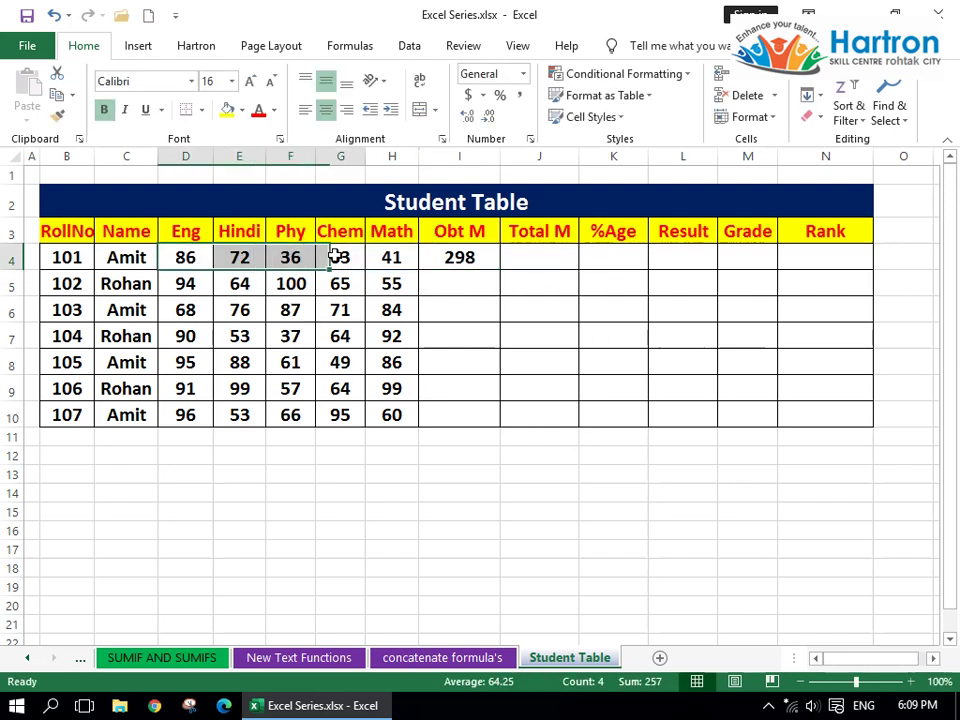
{"action": "left_click", "coordinate": [465, 255]}
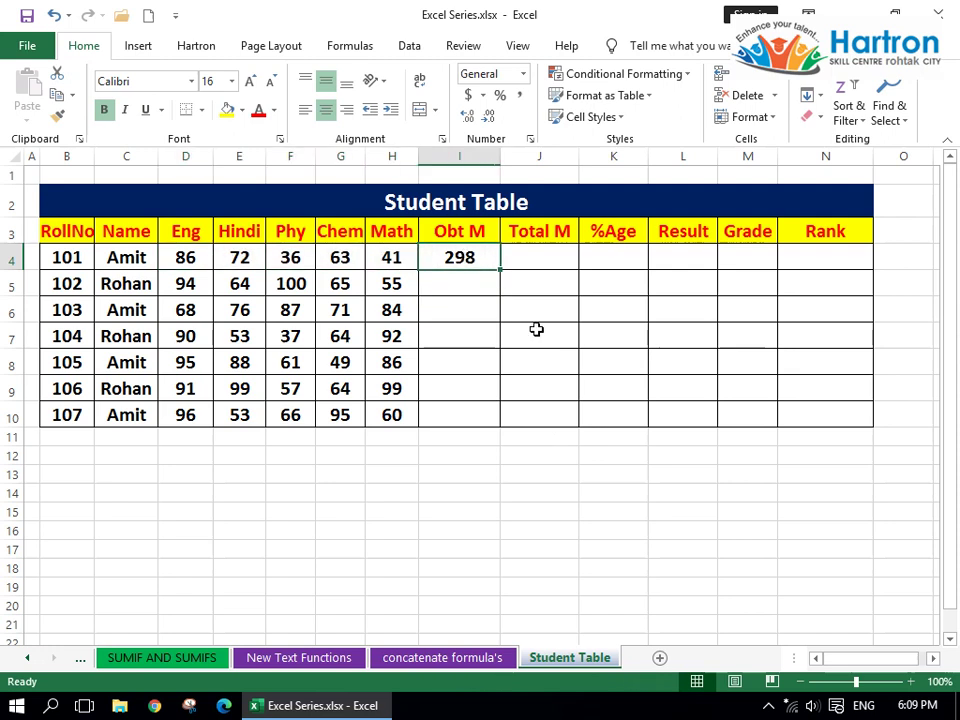
{"action": "key", "text": "Delete"}
{"action": "left_click_drag", "start_coordinate": [186, 258], "coordinate": [437, 257]}
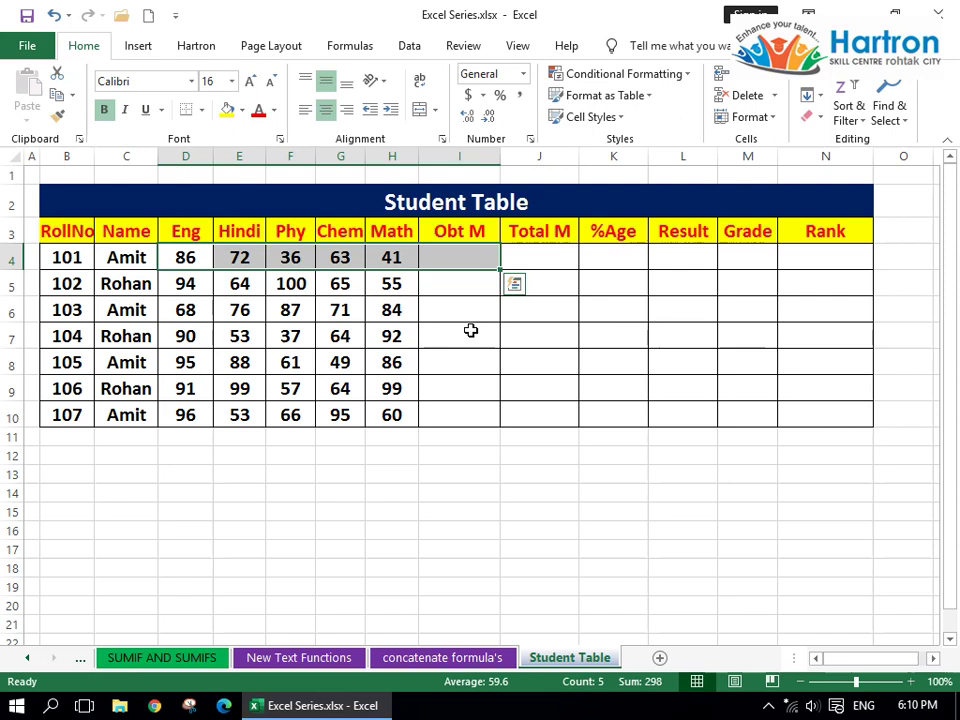
AutoSum row 4's marks into I4 with Alt+= and drag the total down to row 10.
{"action": "key", "text": "alt+equal"}
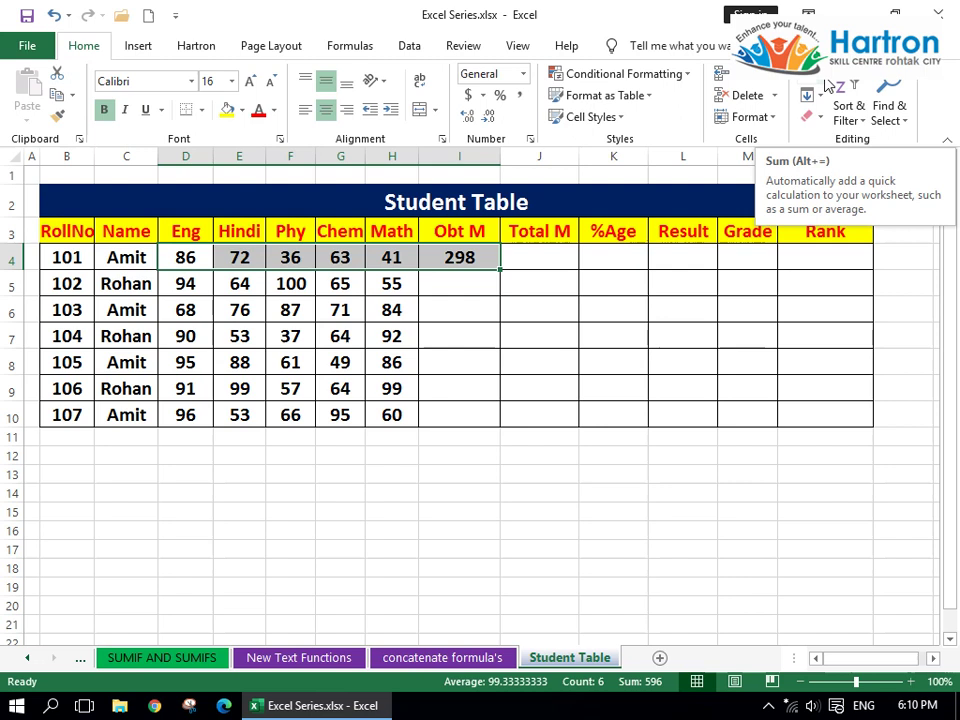
{"action": "left_click", "coordinate": [456, 253]}
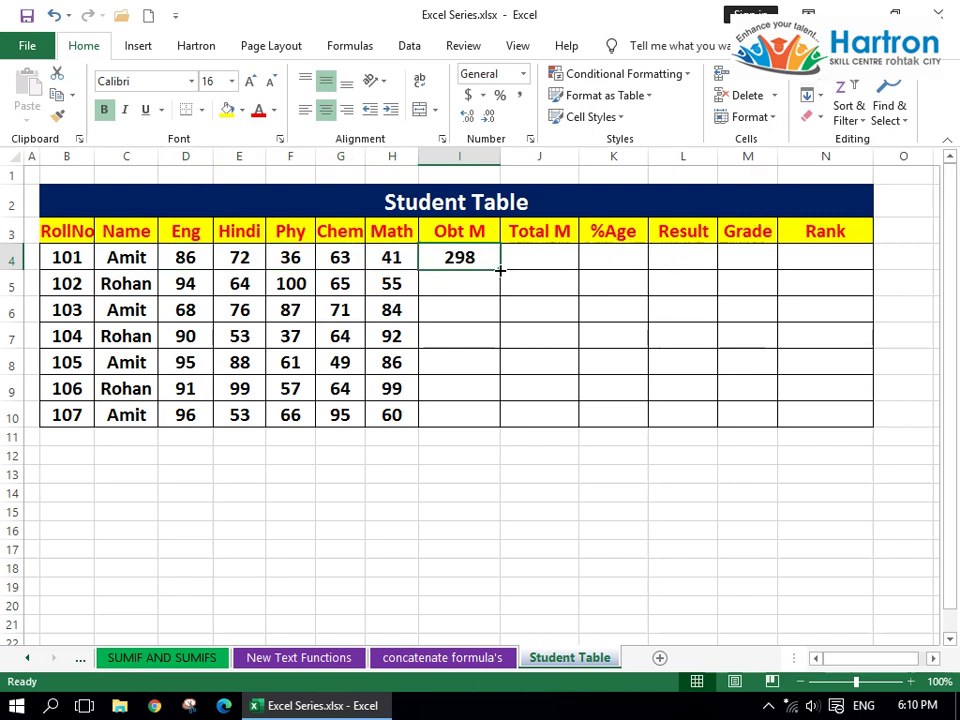
{"action": "left_click_drag", "start_coordinate": [500, 269], "coordinate": [506, 424]}
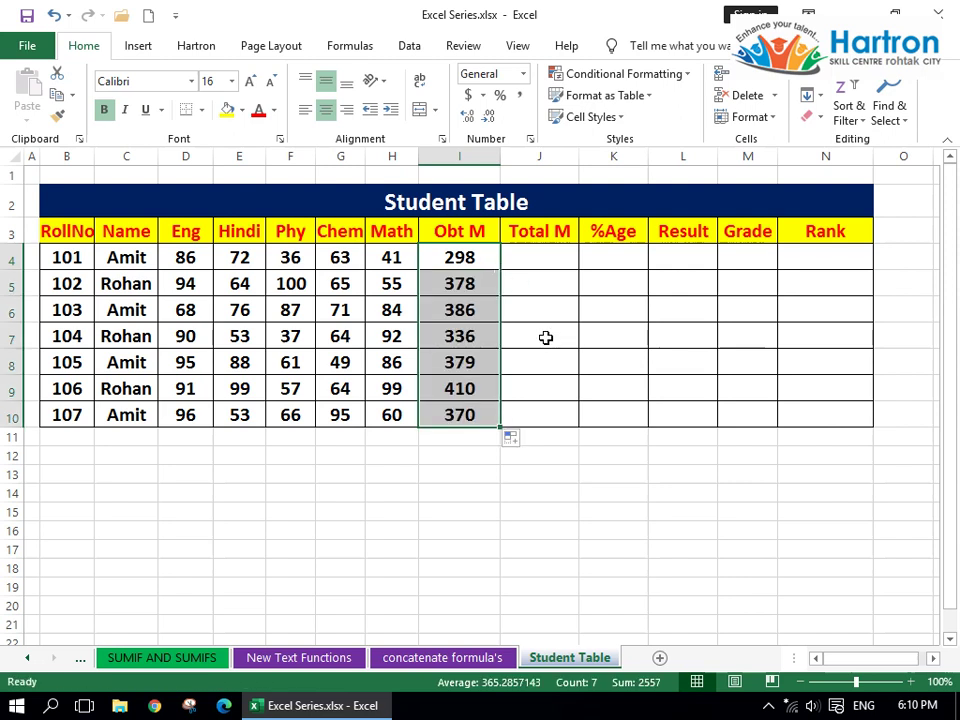
Fill the SUM formula from I4 down to I10, giving totals from 298 to 370.
{"action": "key", "text": "ctrl+z"}
{"action": "left_click_drag", "start_coordinate": [501, 270], "coordinate": [495, 367]}
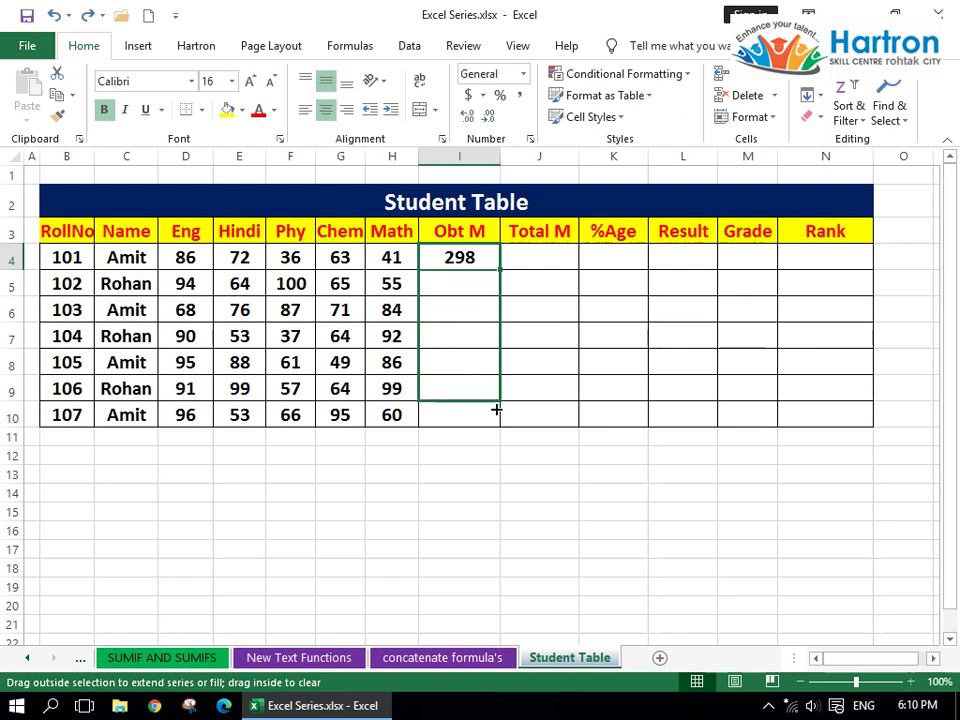
{"action": "left_click_drag", "start_coordinate": [495, 367], "coordinate": [497, 421]}
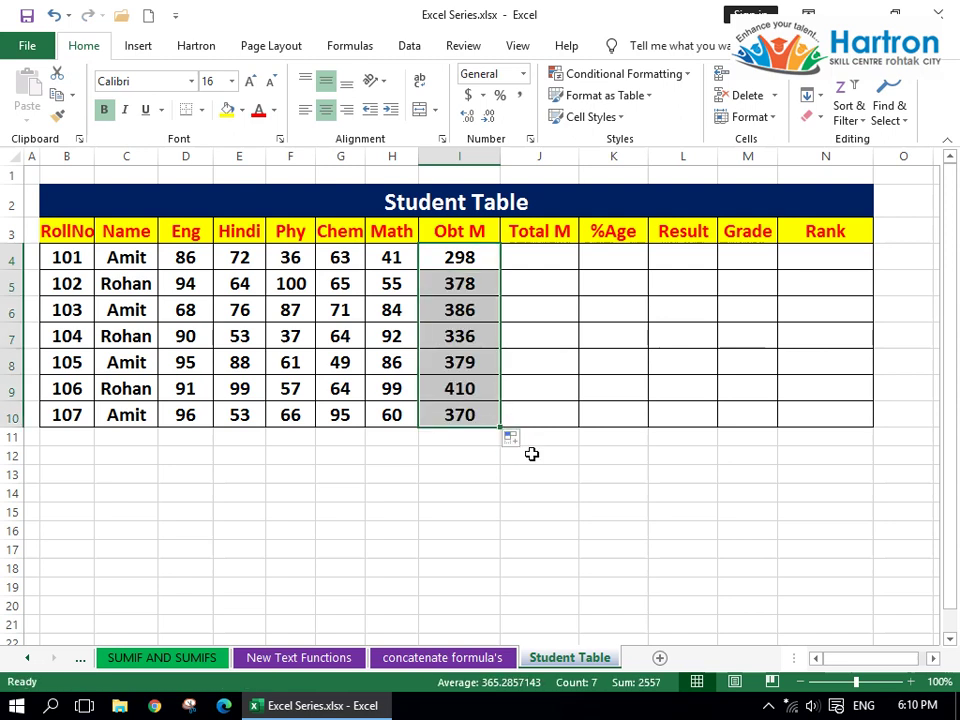
{"action": "key", "text": "ctrl+z"}
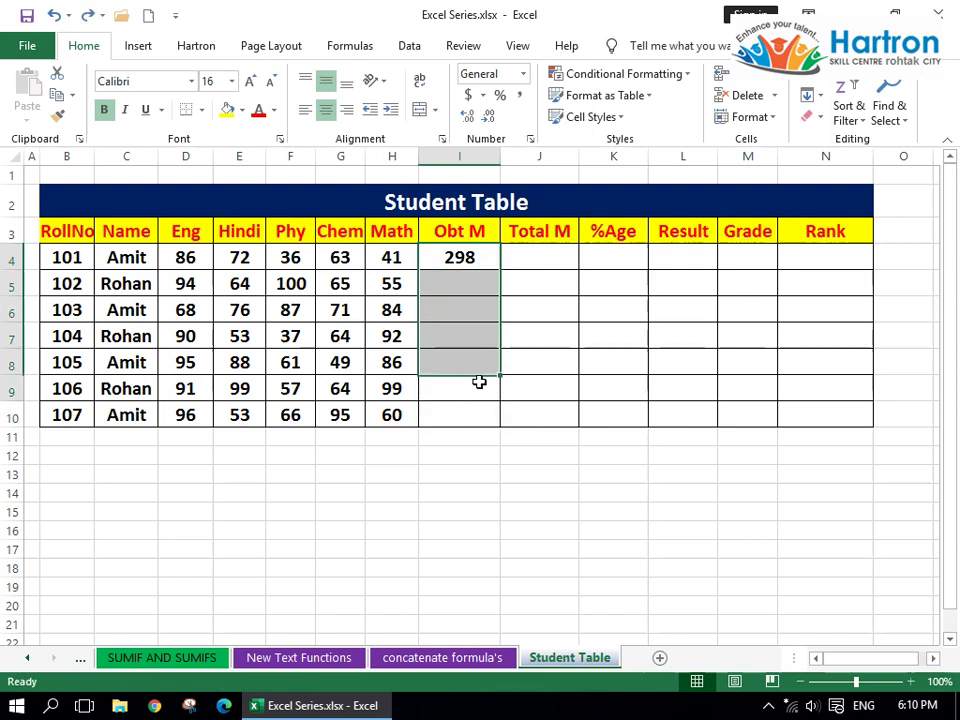
{"action": "left_click_drag", "start_coordinate": [481, 264], "coordinate": [474, 414]}
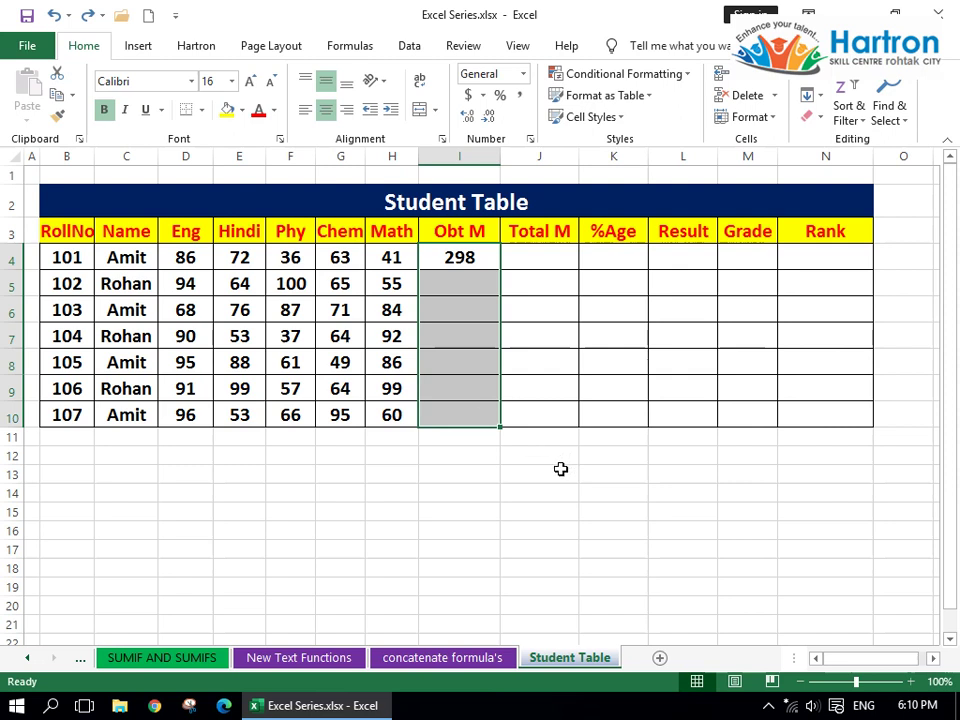
{"action": "key", "text": "ctrl+d"}
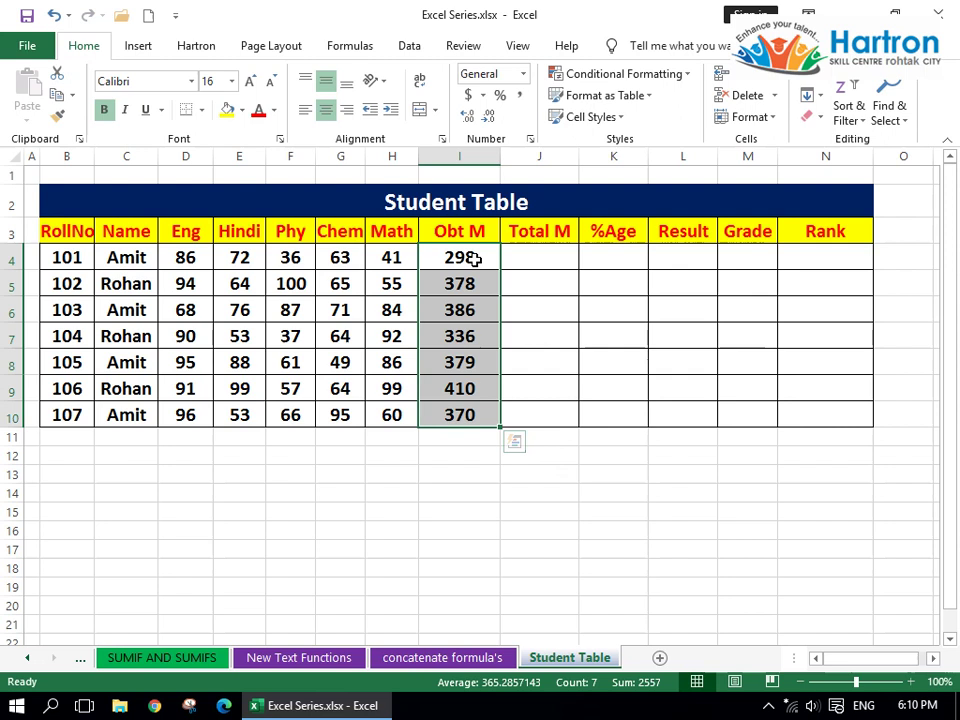
{"action": "left_click", "coordinate": [535, 259]}
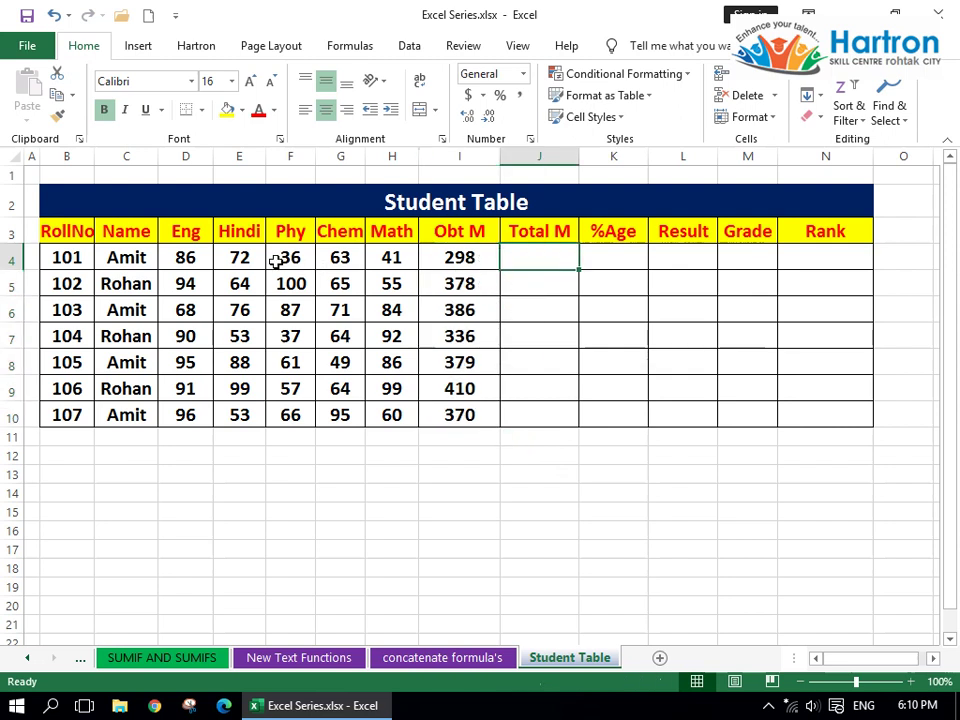
{"action": "left_click_drag", "start_coordinate": [195, 257], "coordinate": [377, 257]}
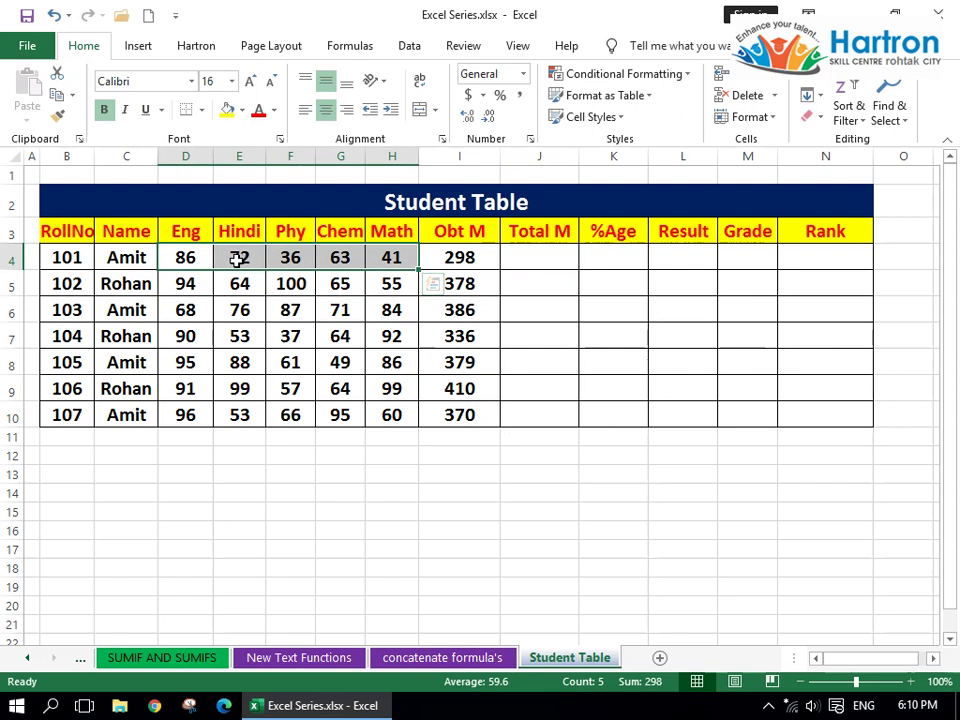
Enter 500 in J4 and fill it down to J10 for all seven students.
{"action": "left_click", "coordinate": [523, 258]}
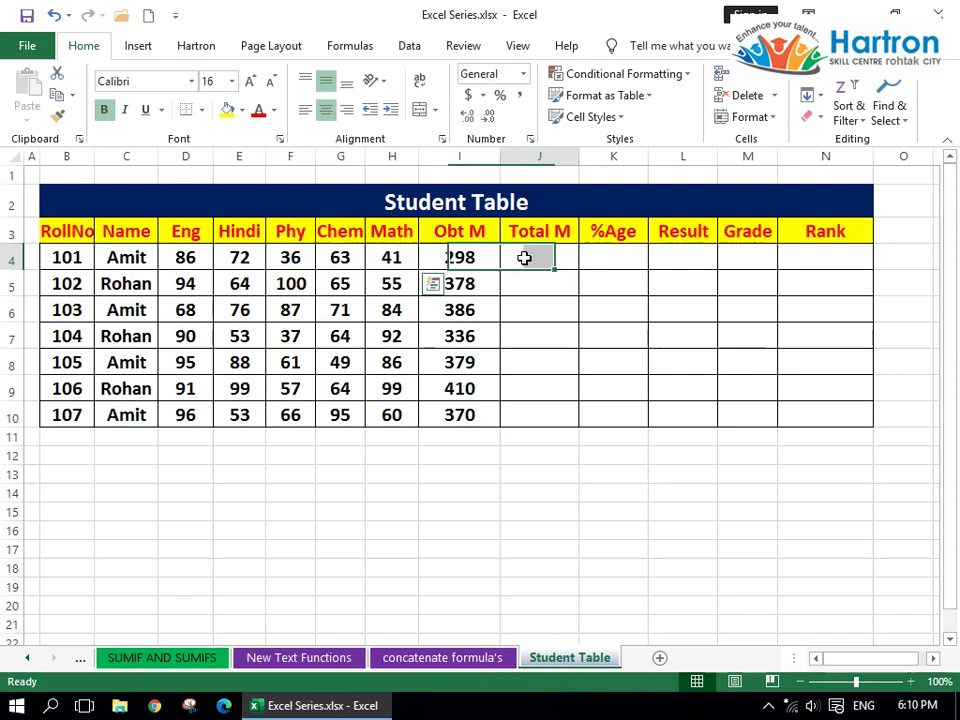
{"action": "type", "text": "500"}
{"action": "key", "text": "Return"}
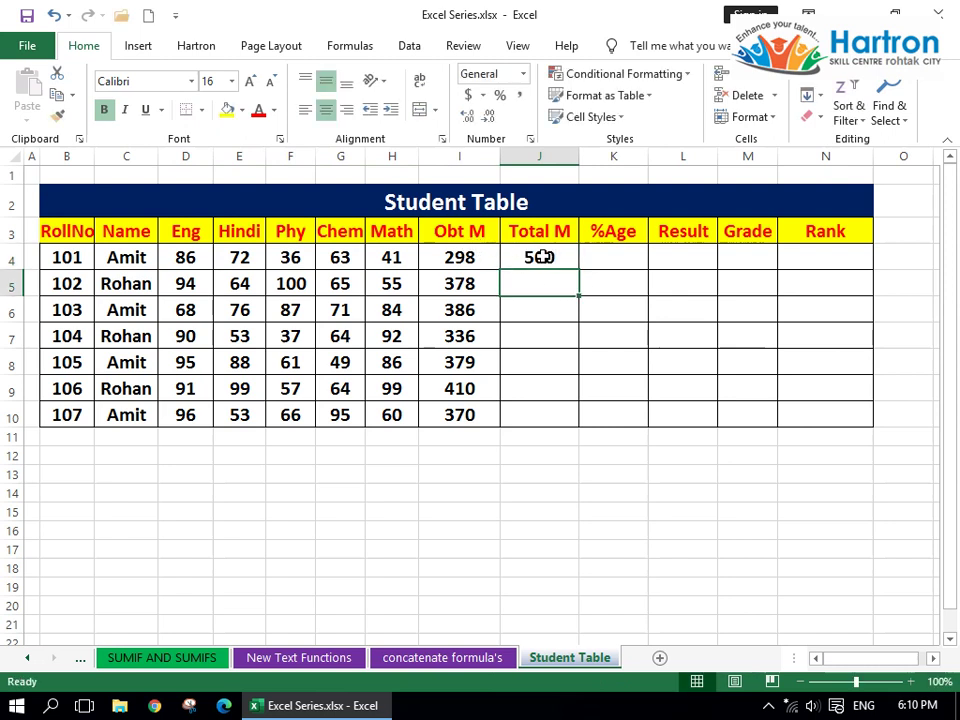
{"action": "left_click", "coordinate": [544, 256]}
{"action": "left_click", "coordinate": [470, 258]}
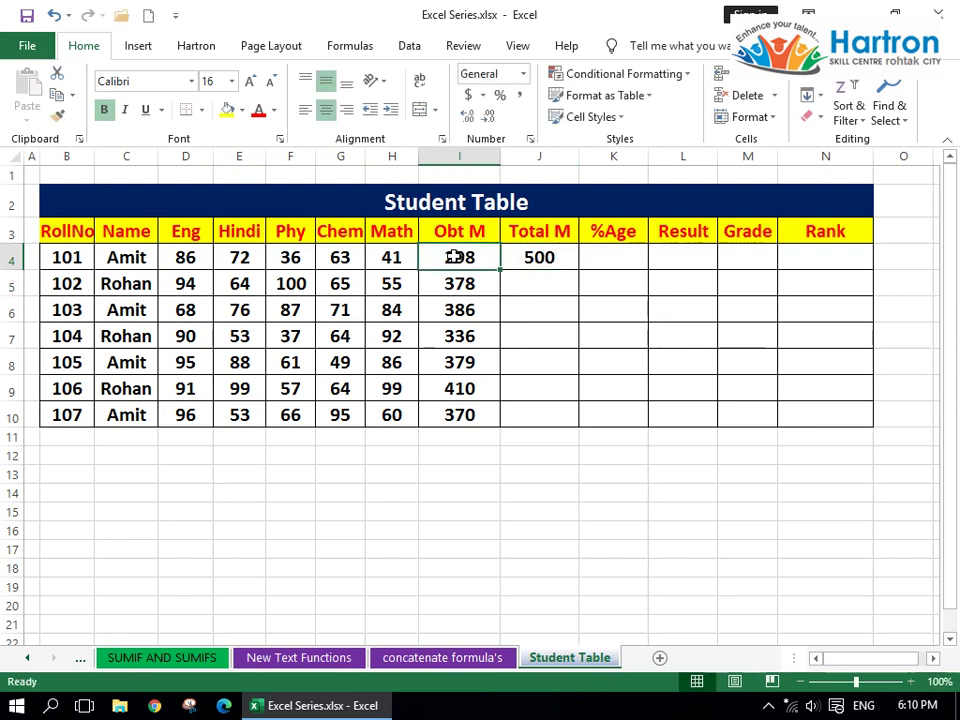
{"action": "left_click", "coordinate": [556, 262]}
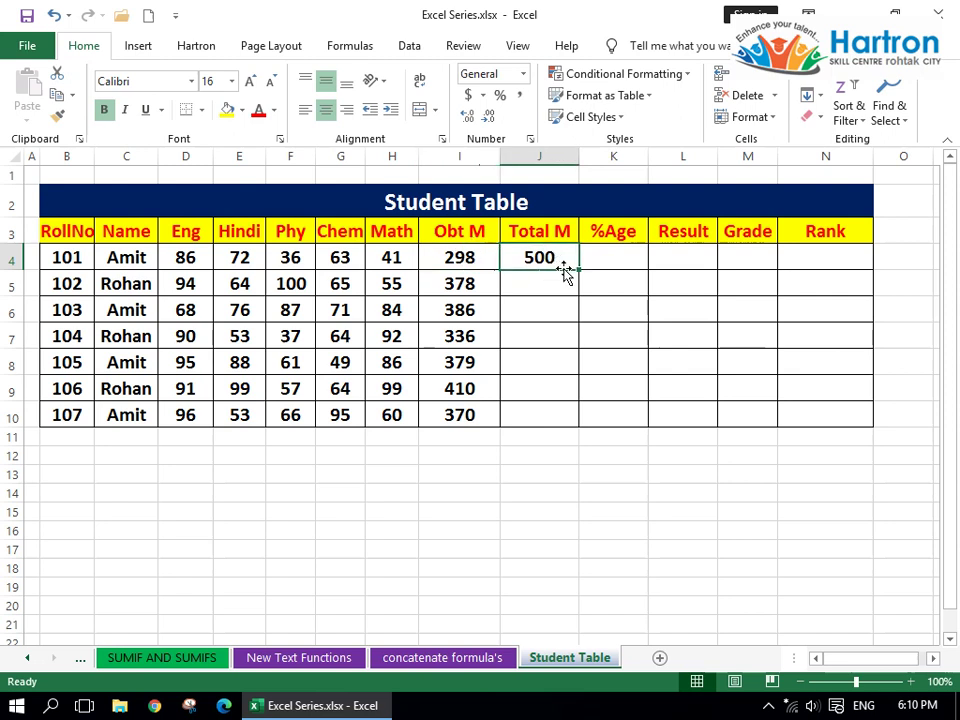
{"action": "left_click_drag", "start_coordinate": [579, 271], "coordinate": [577, 430]}
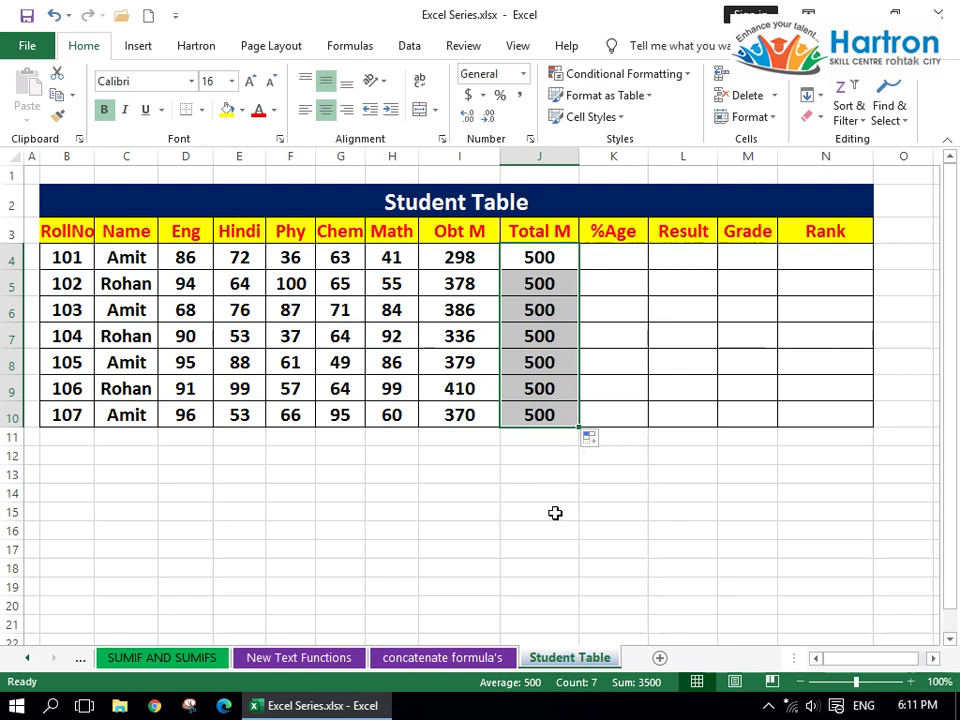
{"action": "left_click", "coordinate": [545, 455]}
{"action": "left_click", "coordinate": [619, 252]}
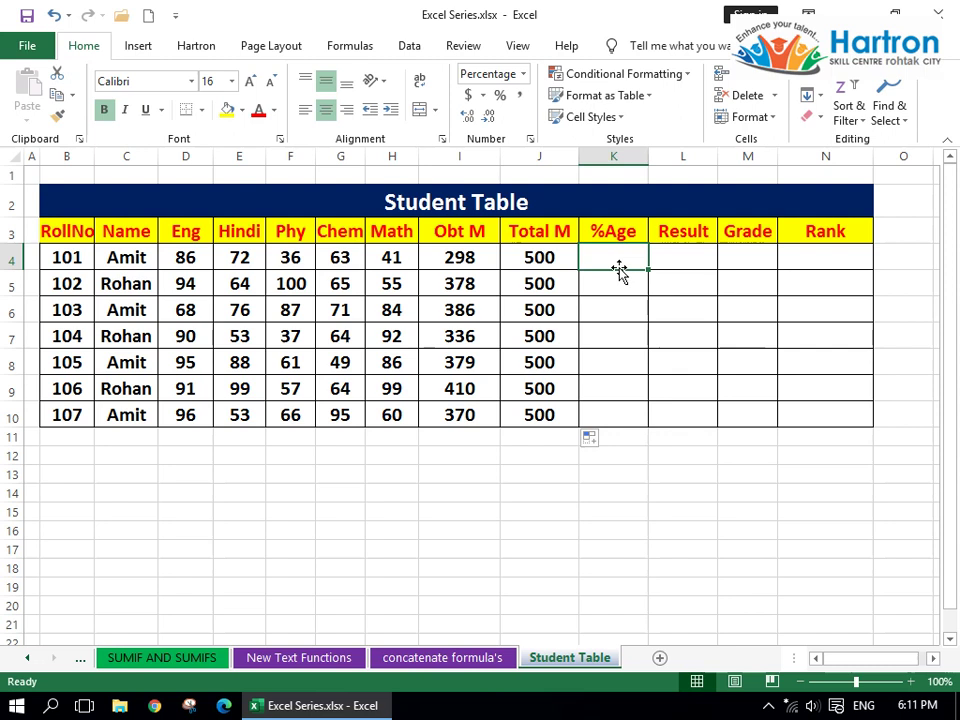
Enter =I4/5 in K4 to compute the first student's percentage.
{"action": "type", "text": "="}
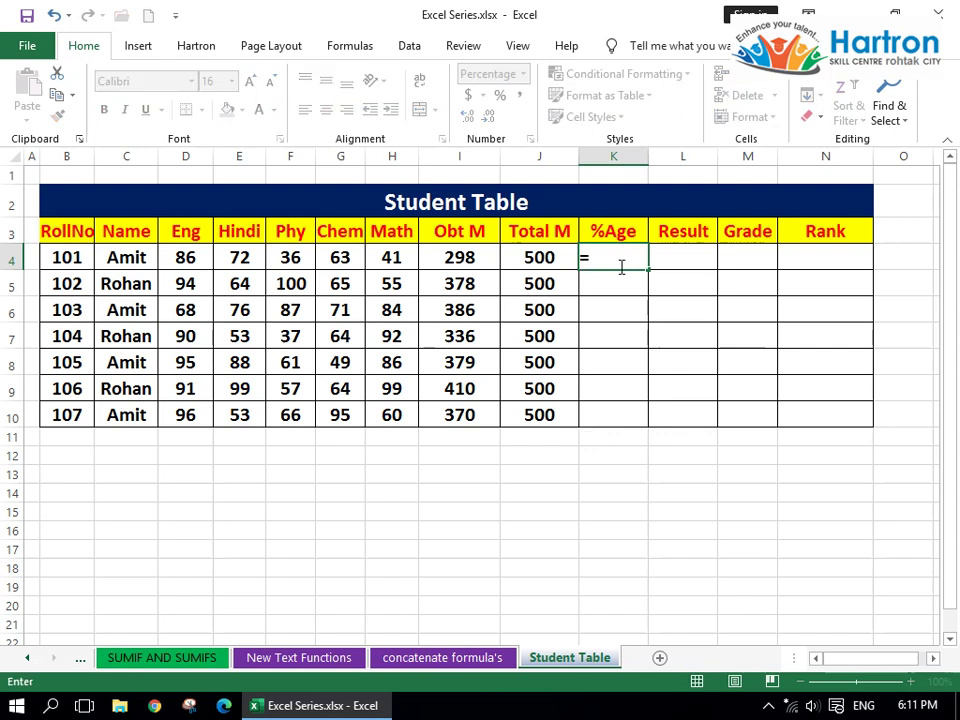
{"action": "left_click", "coordinate": [459, 257]}
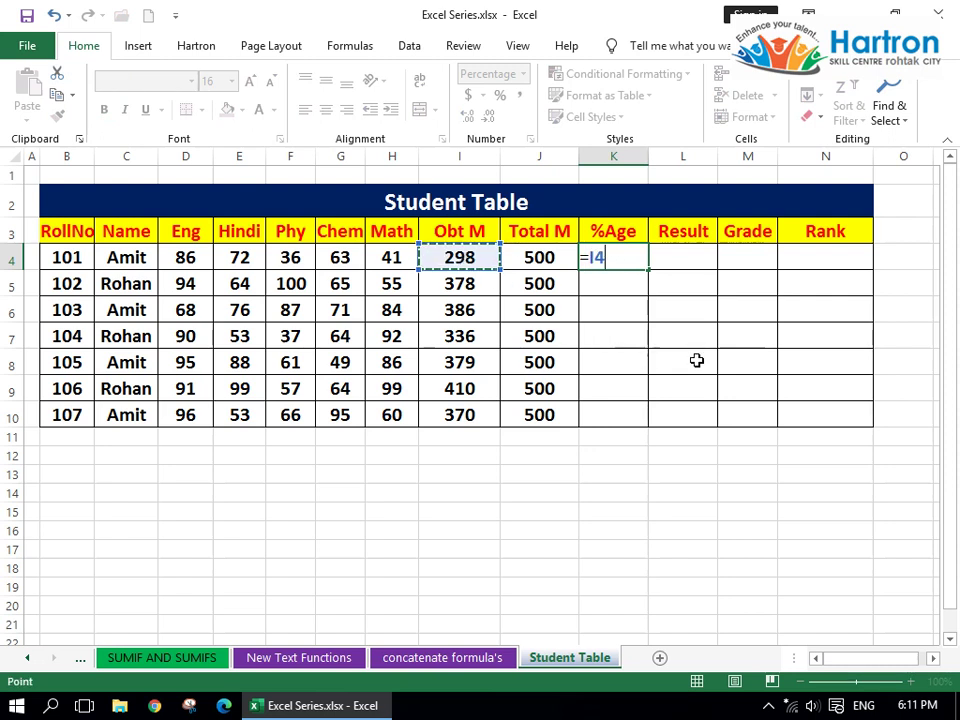
{"action": "type", "text": "/5"}
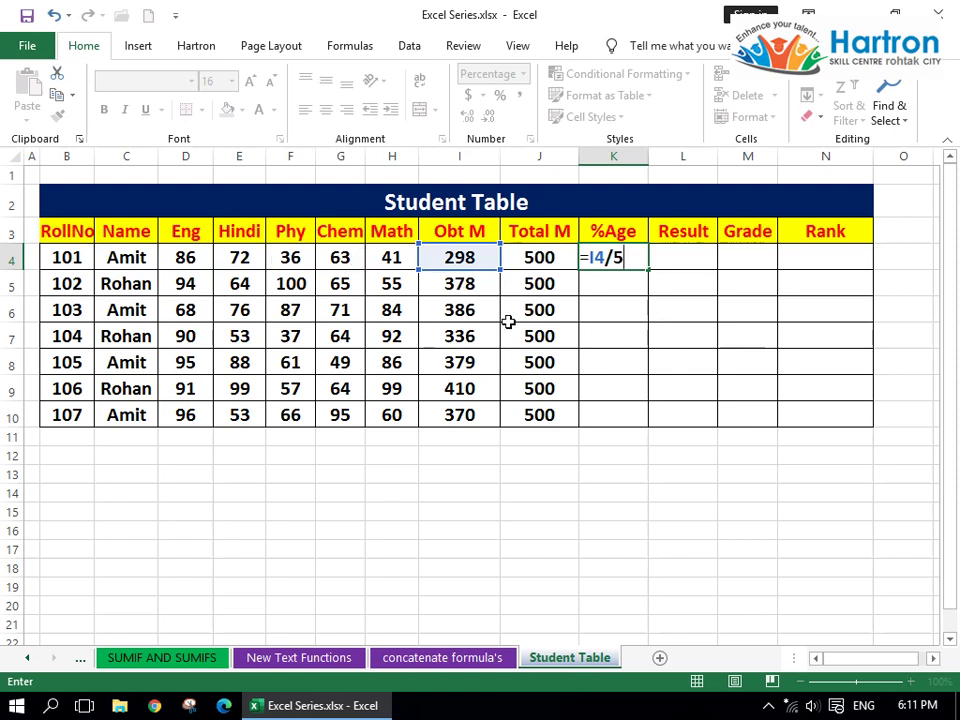
{"action": "key", "text": "Return"}
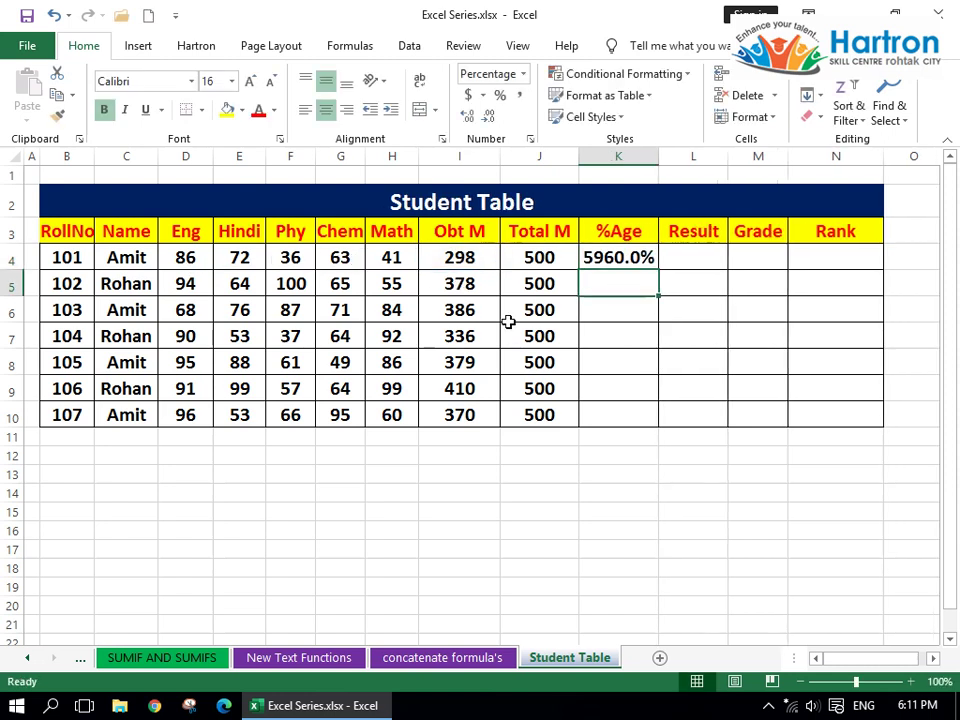
Switch the %Age cells K4:K10 to General number format.
{"action": "left_click", "coordinate": [631, 259]}
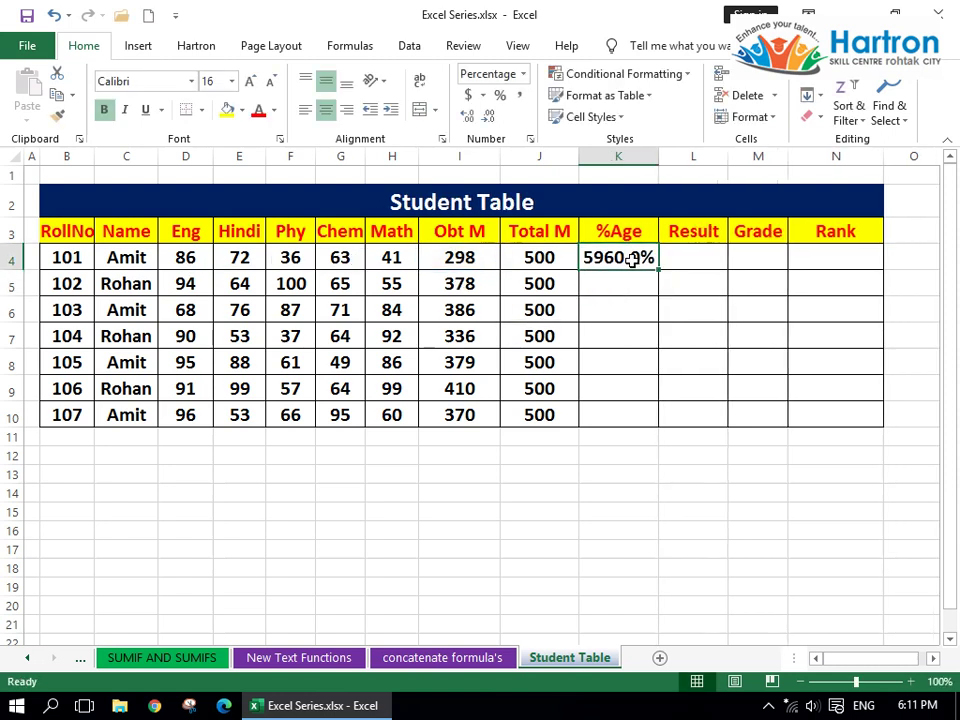
{"action": "left_click_drag", "start_coordinate": [637, 259], "coordinate": [641, 418]}
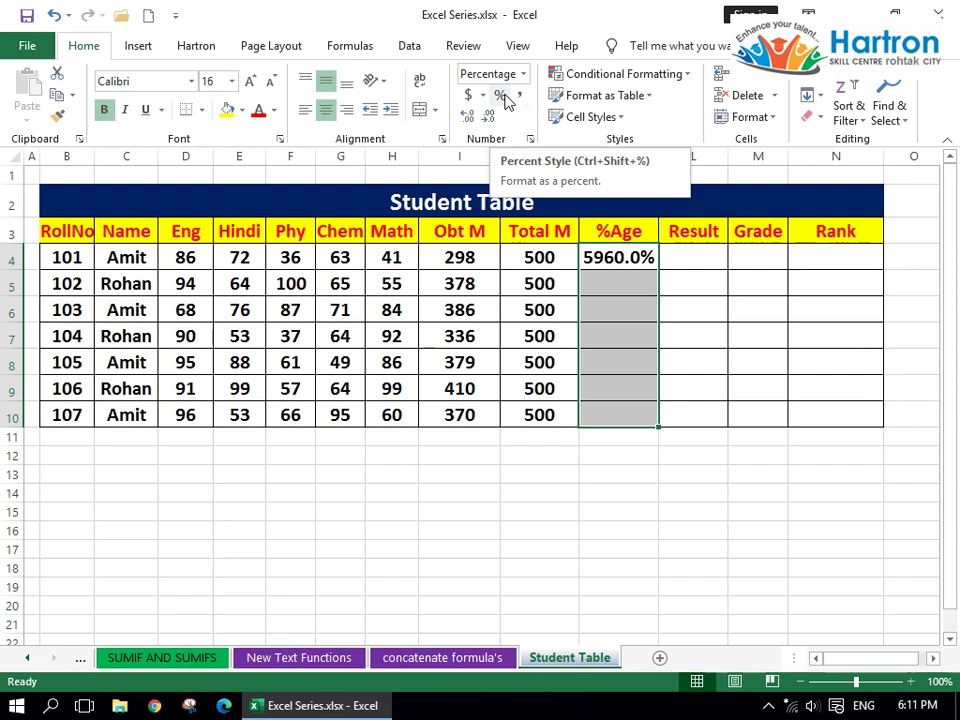
{"action": "left_click", "coordinate": [522, 74]}
{"action": "left_click", "coordinate": [519, 105]}
Try filling the percentage down, undo it, then clear K4.
{"action": "left_click", "coordinate": [606, 257]}
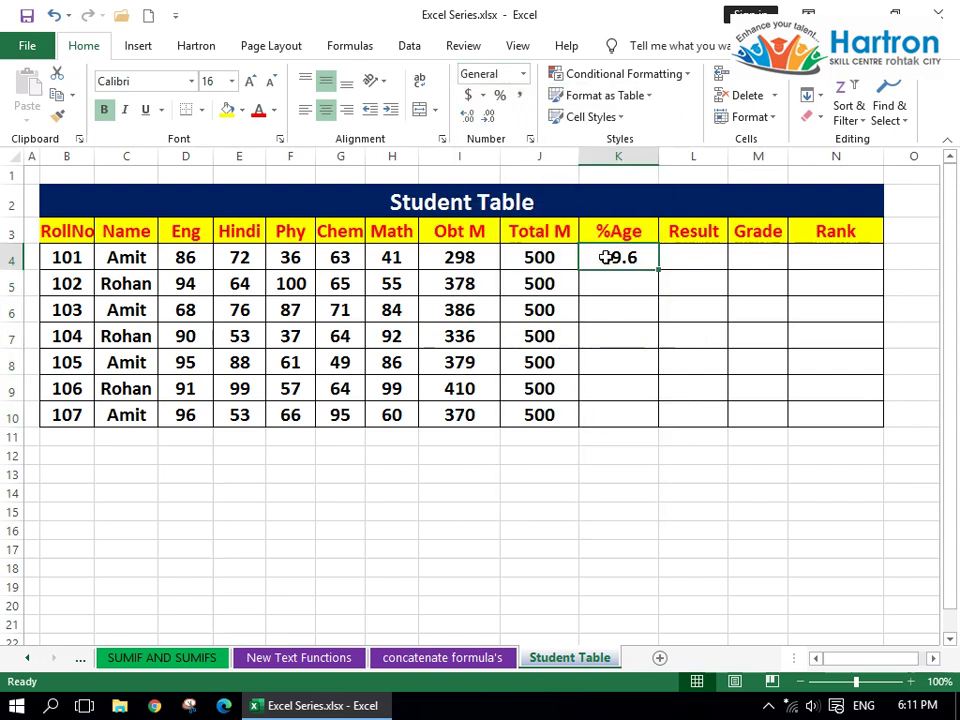
{"action": "left_click", "coordinate": [617, 285]}
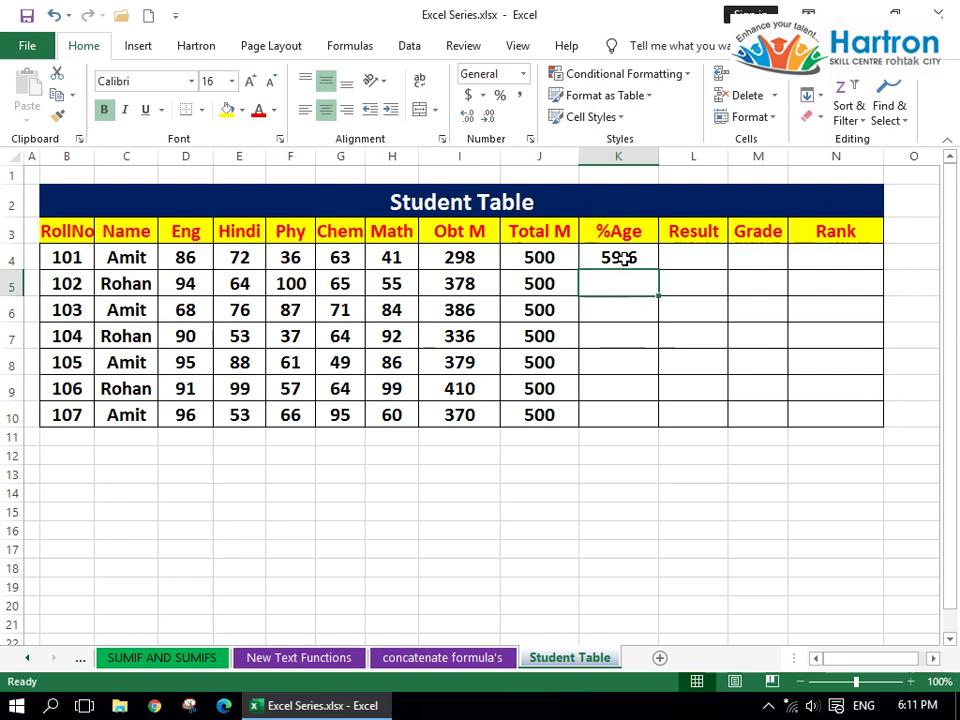
{"action": "left_click", "coordinate": [621, 257]}
{"action": "left_click_drag", "start_coordinate": [659, 270], "coordinate": [658, 427]}
{"action": "key", "text": "ctrl+z"}
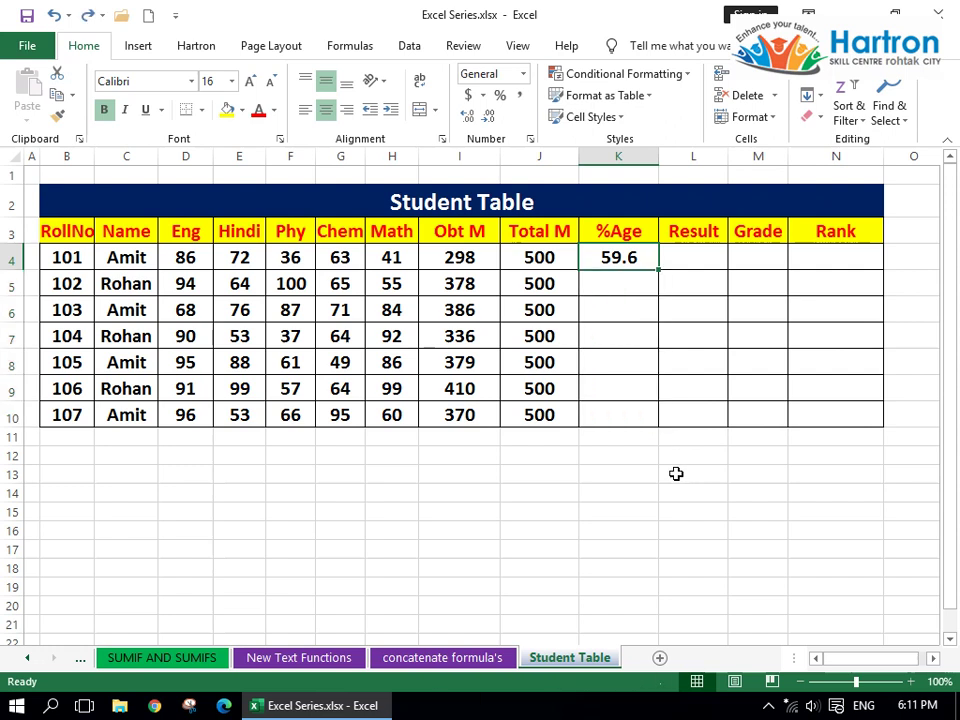
{"action": "double_click", "coordinate": [621, 259]}
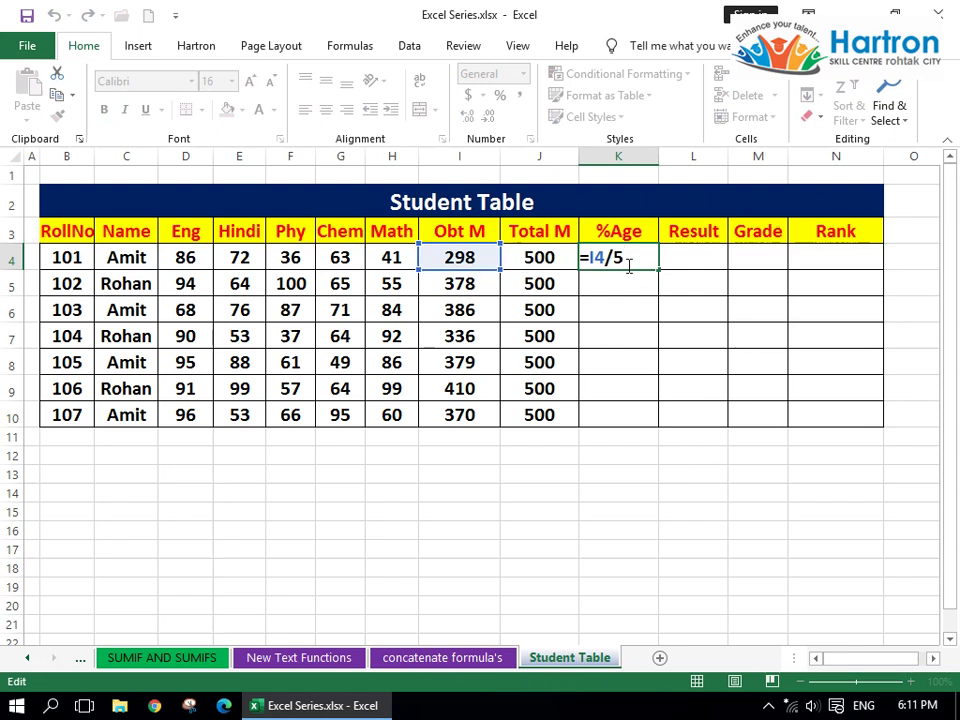
{"action": "key", "text": "Return"}
{"action": "left_click", "coordinate": [632, 259]}
{"action": "key", "text": "Delete"}
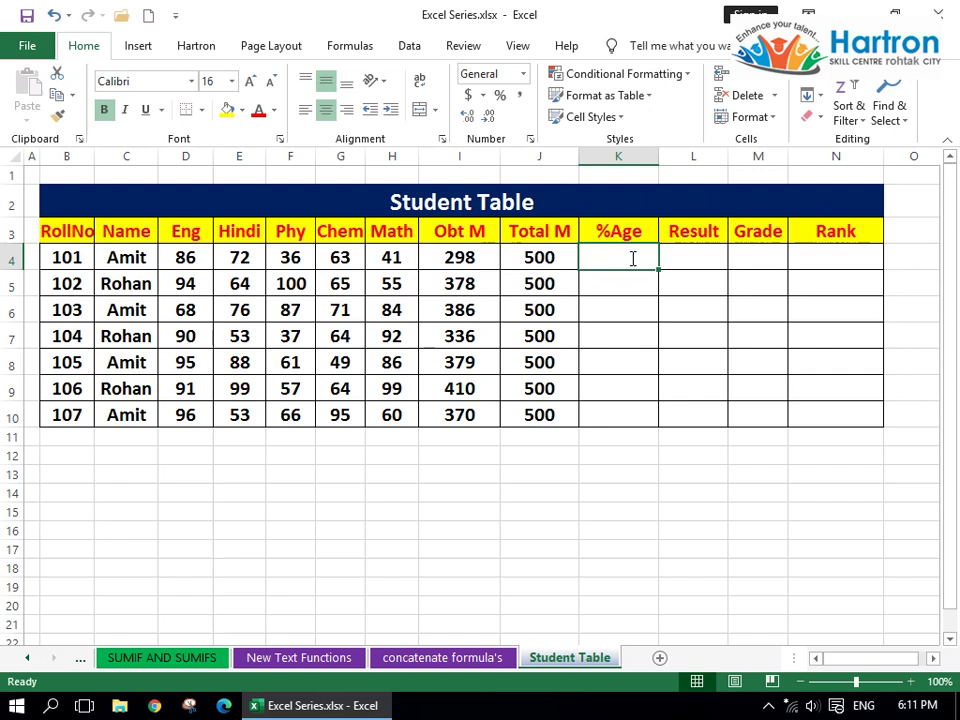
Enter =AVERAGE(D4:H4) in K4, giving 59.6, then delete it again.
{"action": "type", "text": "=aver"}
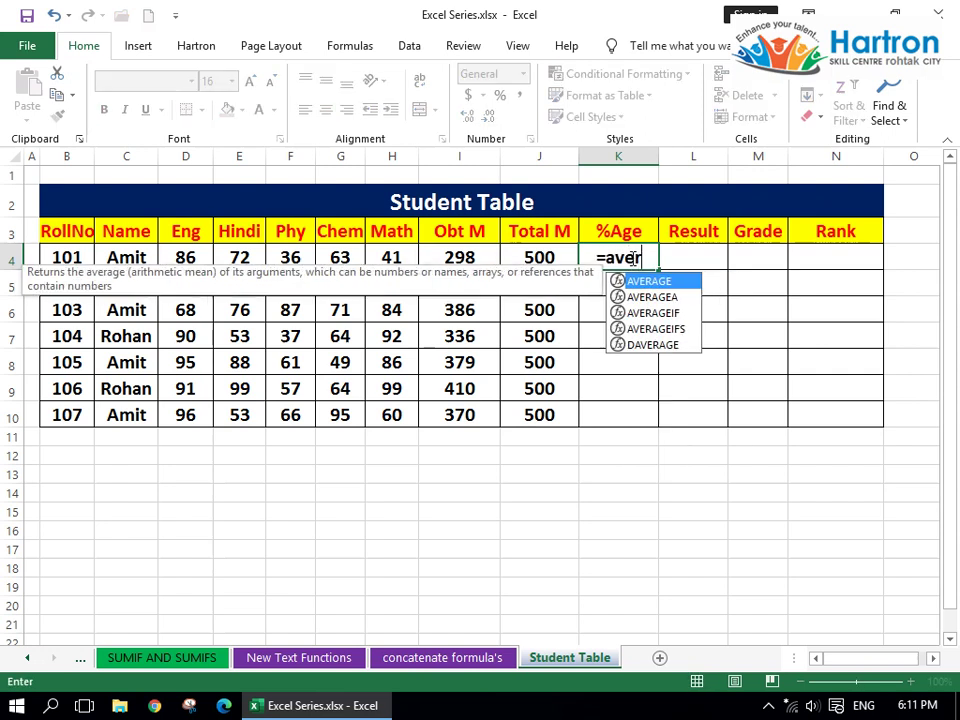
{"action": "key", "text": "Tab"}
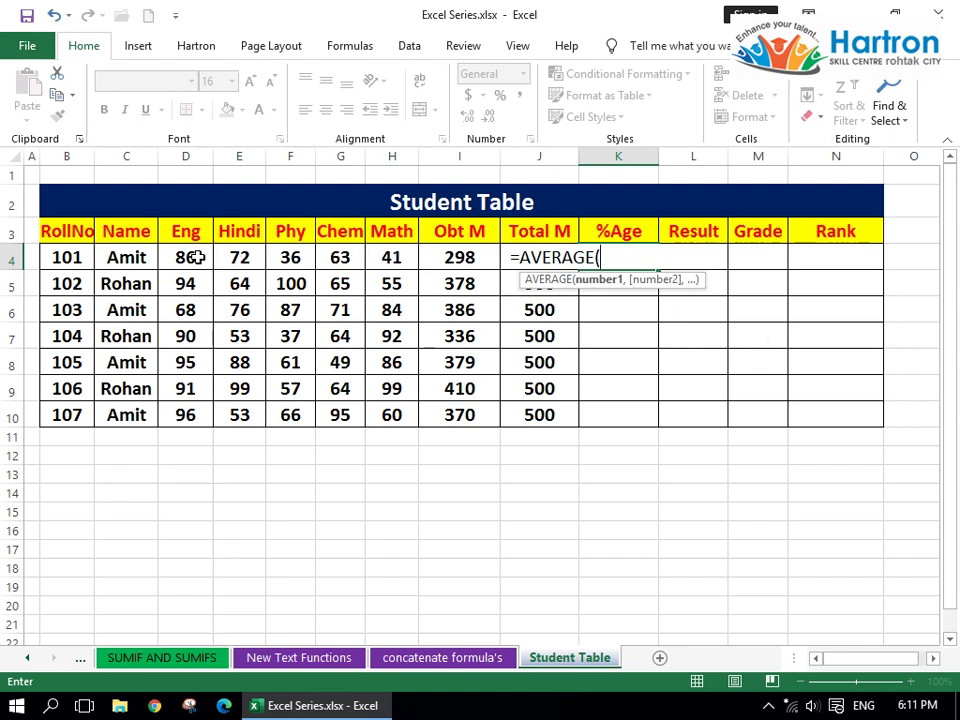
{"action": "left_click_drag", "start_coordinate": [197, 257], "coordinate": [378, 257]}
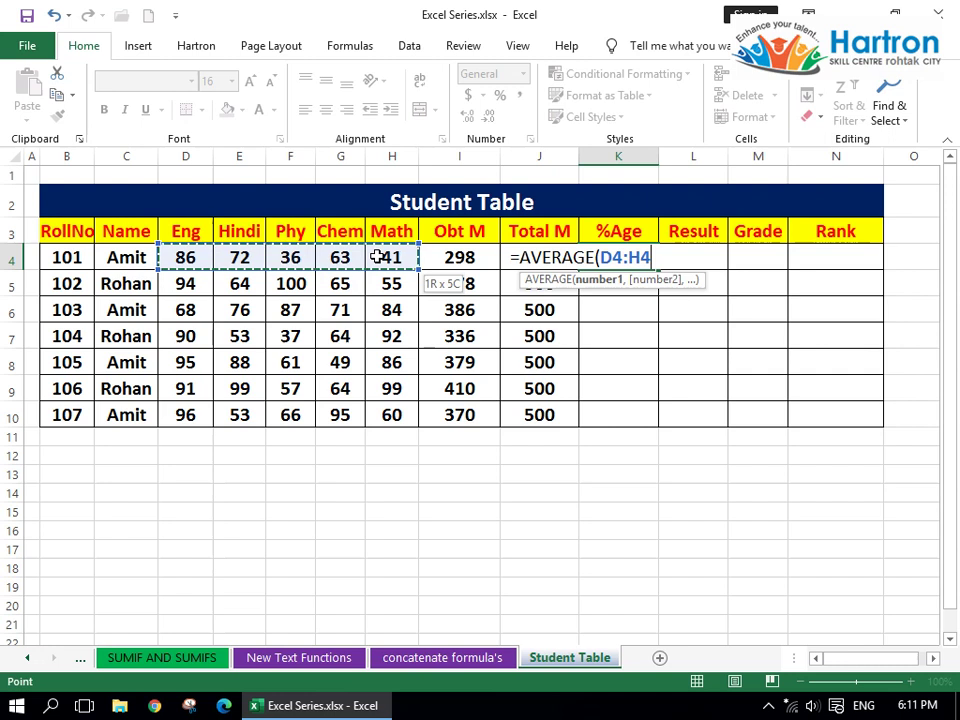
{"action": "key", "text": "Return"}
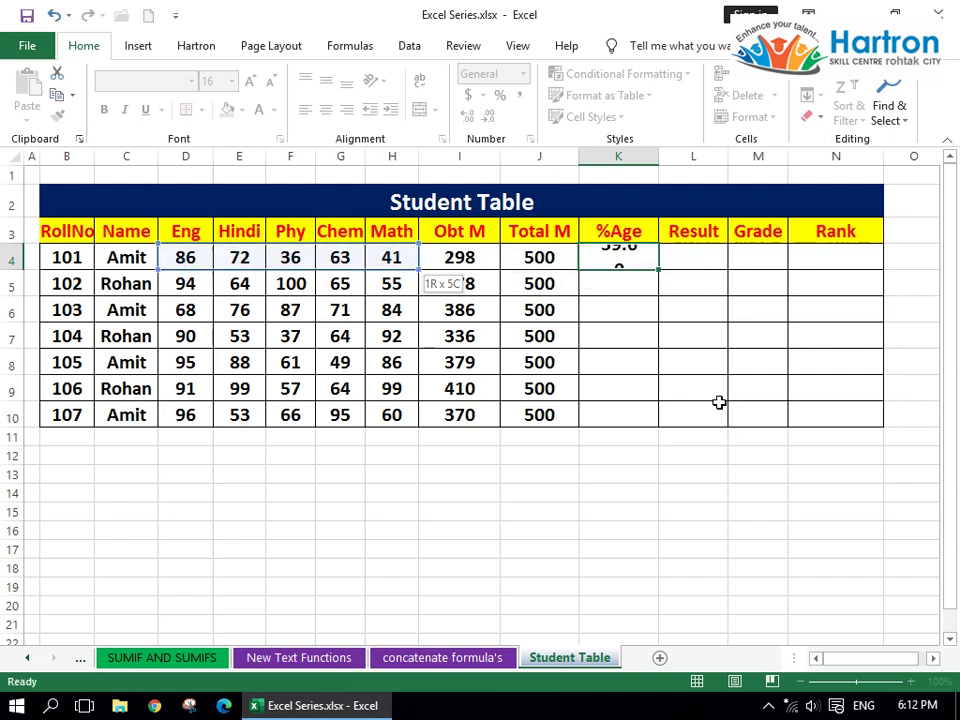
{"action": "left_click", "coordinate": [621, 257]}
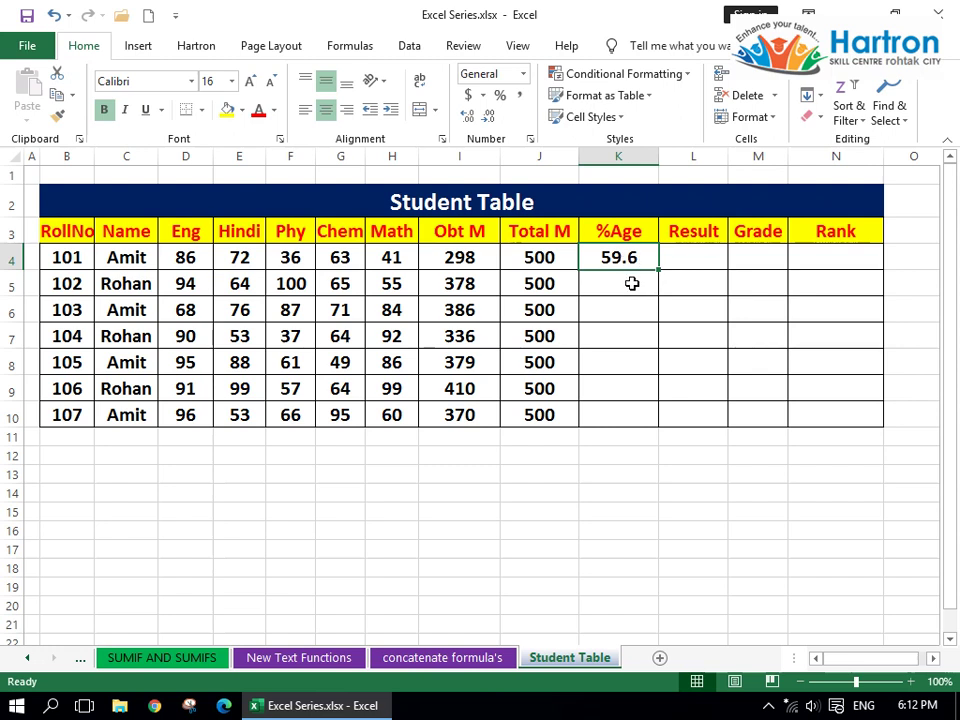
{"action": "key", "text": "Delete"}
Enter =I4/J4*100 in K4 and fill it down to K10 (59.6 to 74).
{"action": "type", "text": "="}
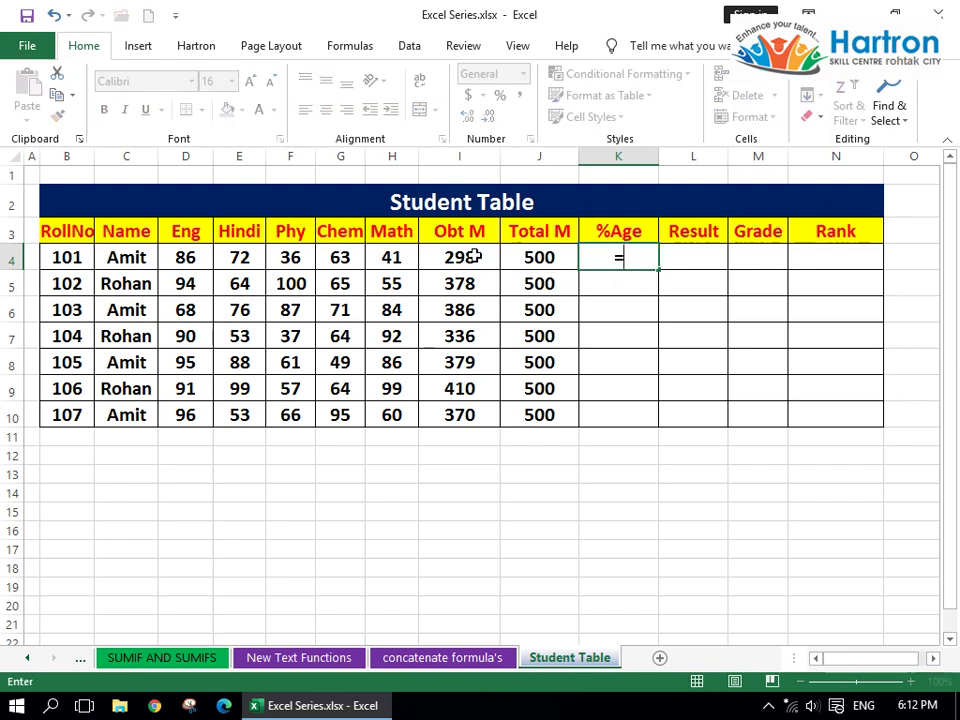
{"action": "left_click", "coordinate": [473, 257]}
{"action": "type", "text": "/"}
{"action": "left_click", "coordinate": [553, 260]}
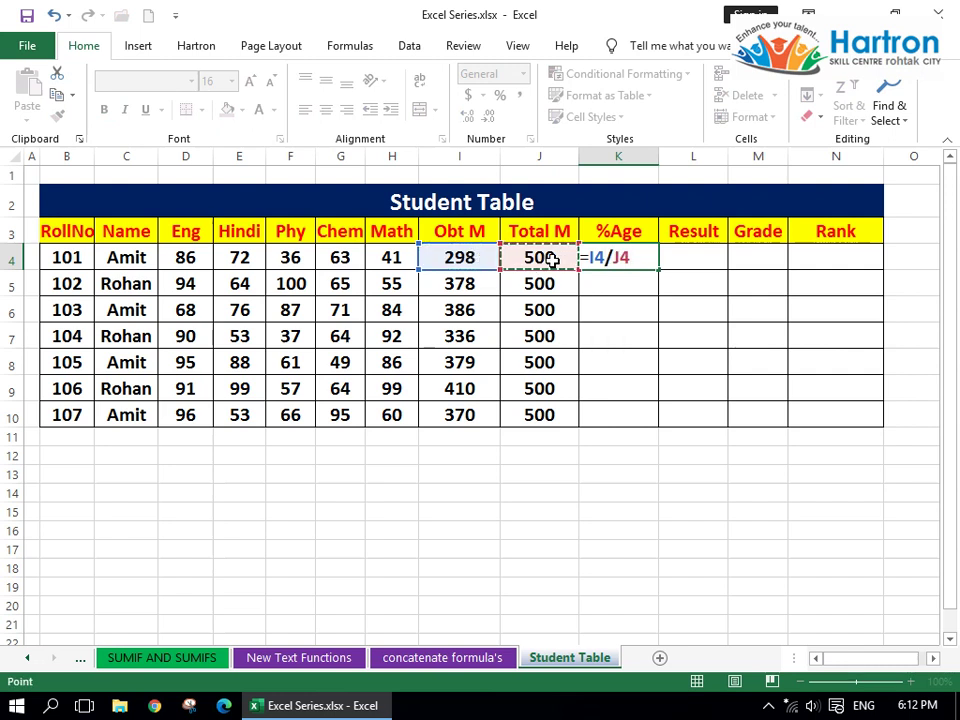
{"action": "type", "text": "*"}
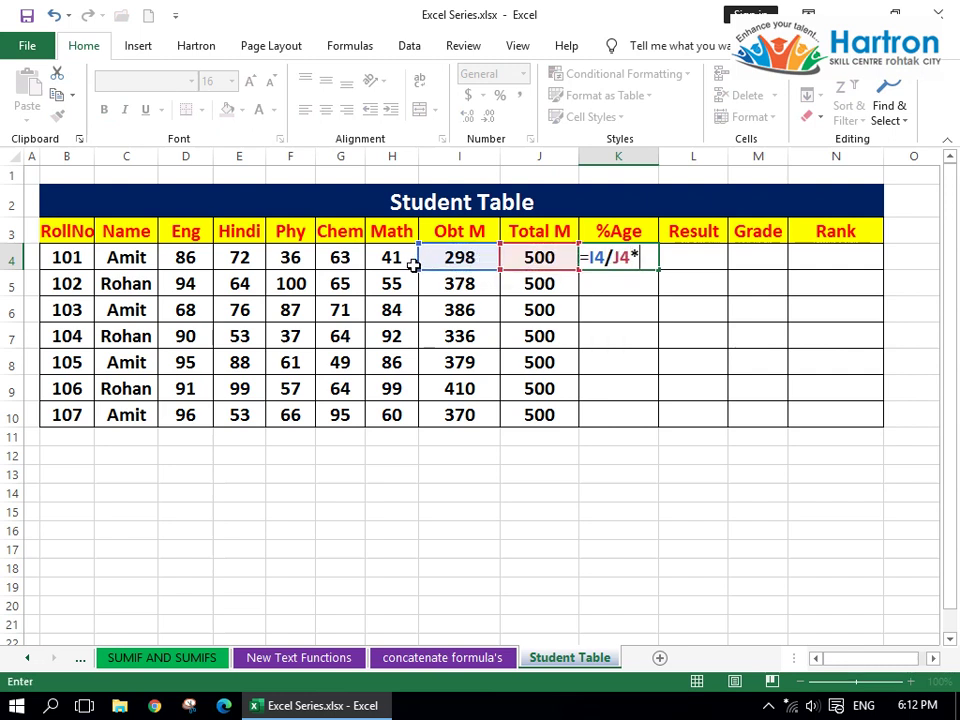
{"action": "type", "text": "100"}
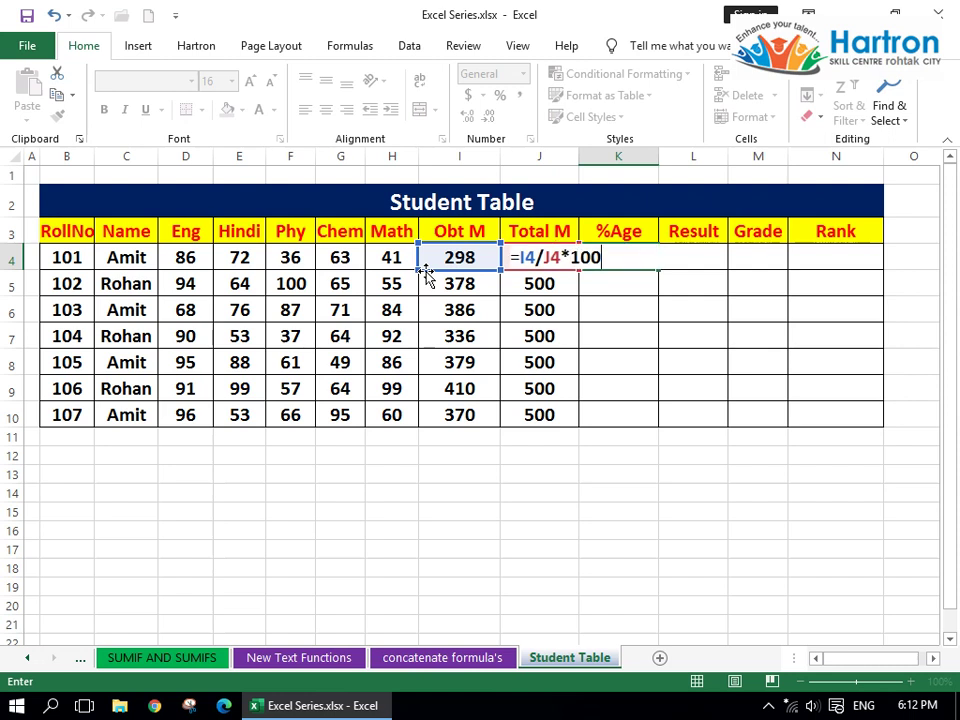
{"action": "key", "text": "Return"}
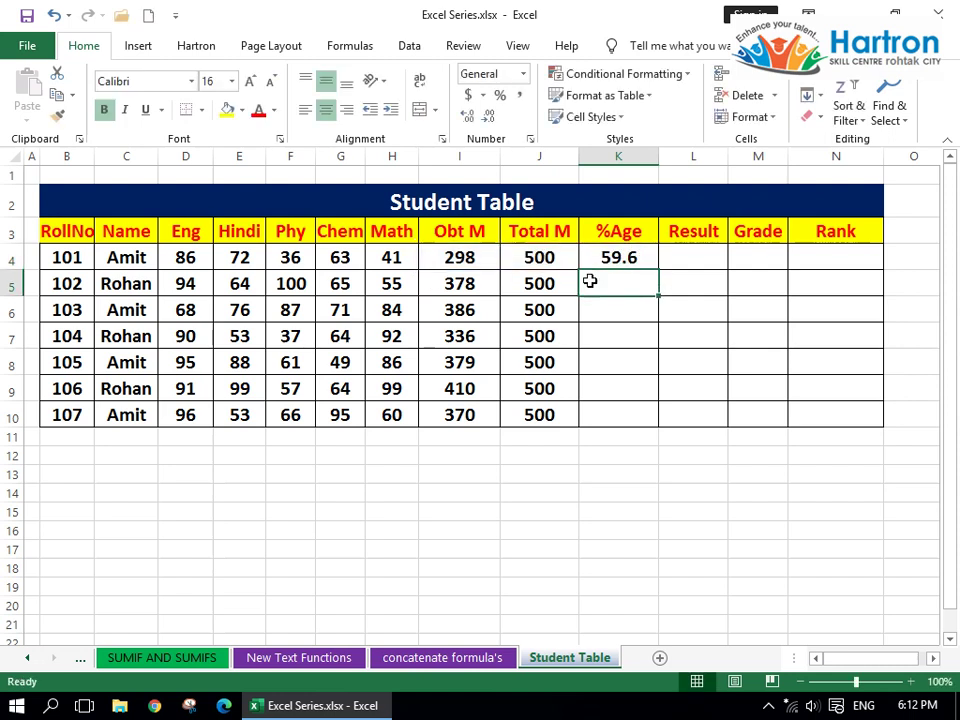
{"action": "left_click", "coordinate": [634, 256]}
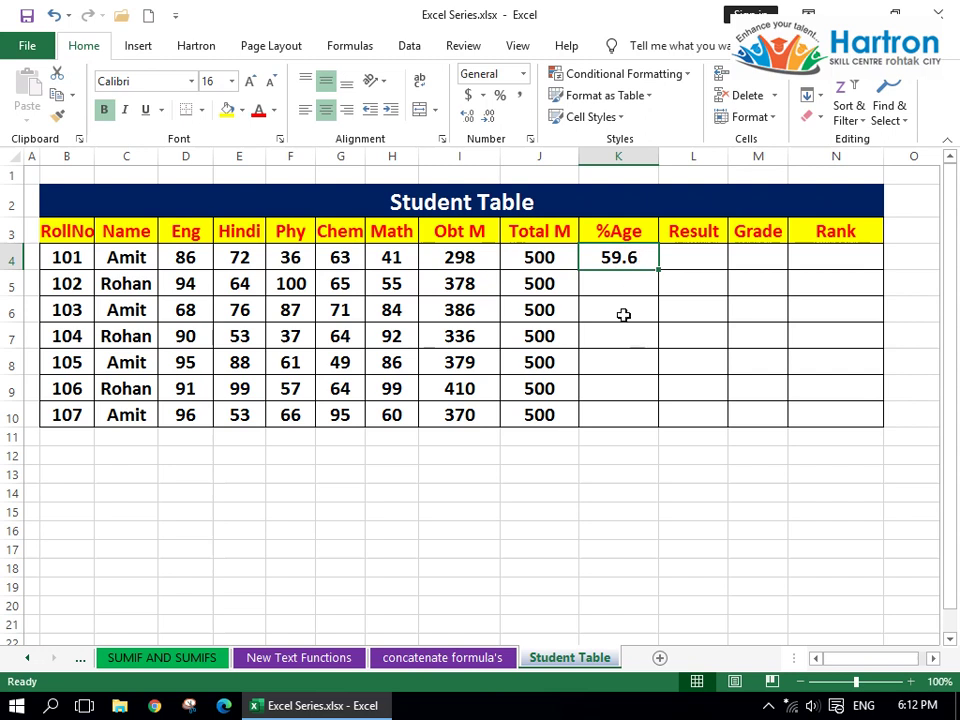
{"action": "left_click_drag", "start_coordinate": [659, 270], "coordinate": [650, 423]}
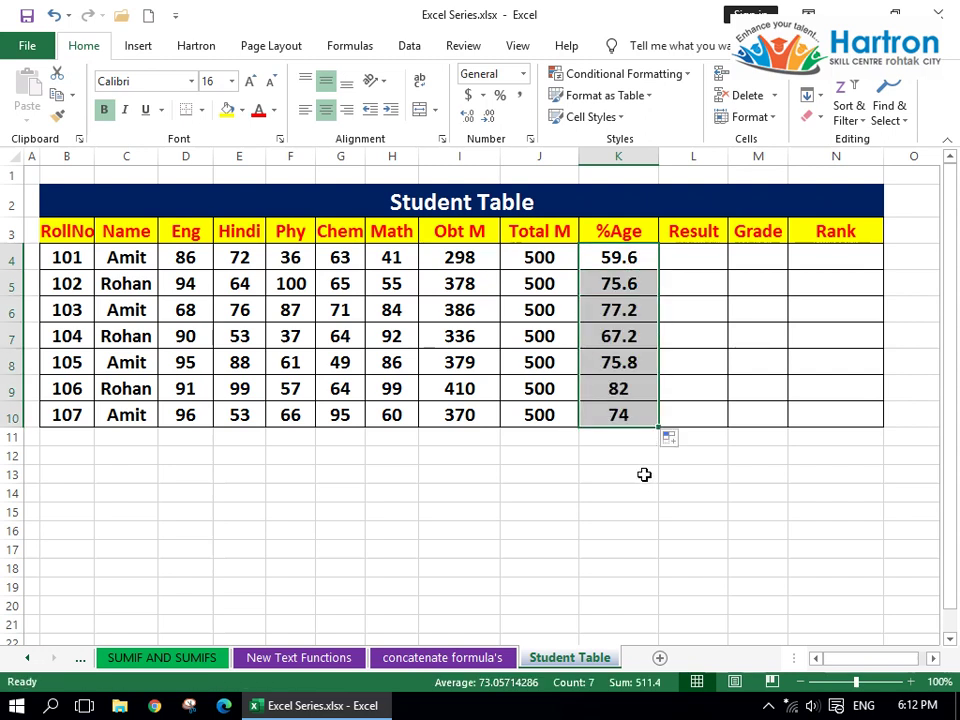
{"action": "left_click", "coordinate": [645, 473]}
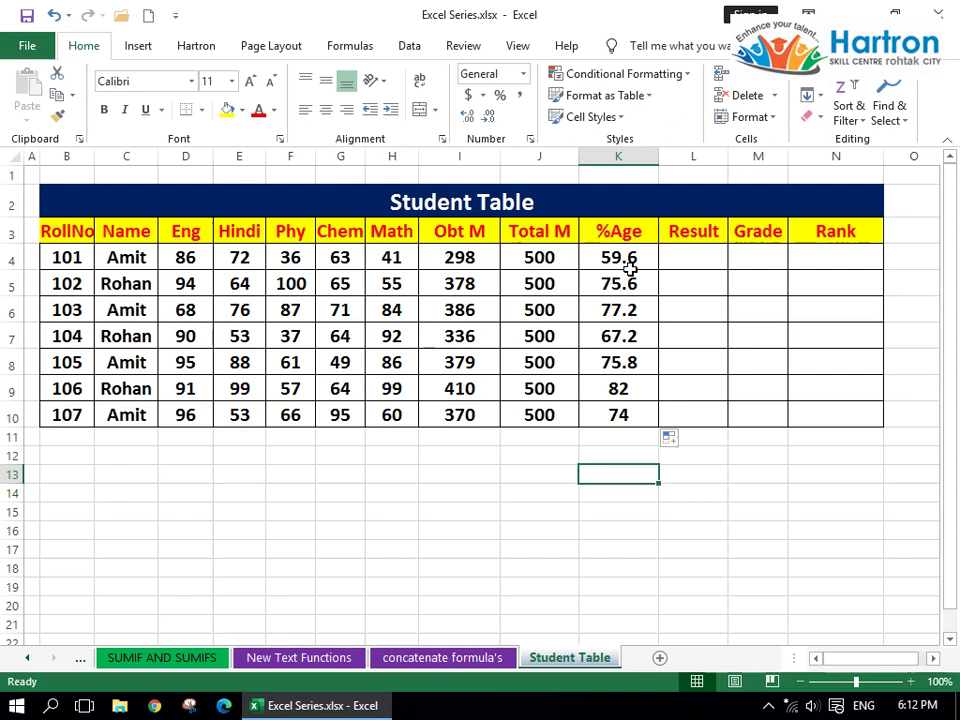
{"action": "left_click", "coordinate": [522, 73]}
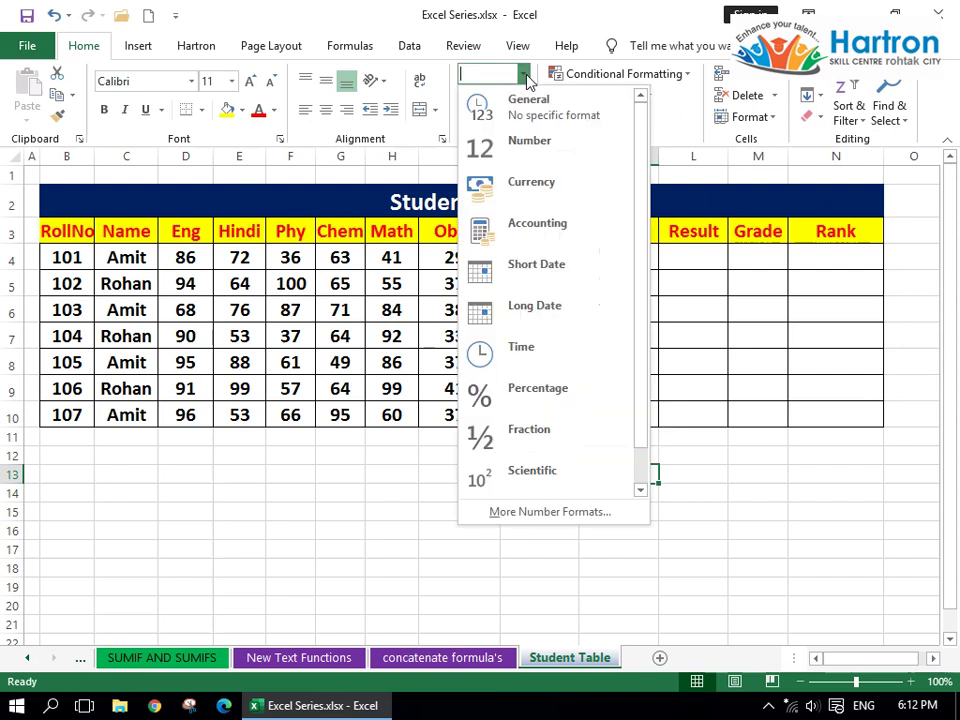
Select the %Age values K4:K10.
{"action": "left_click", "coordinate": [543, 513]}
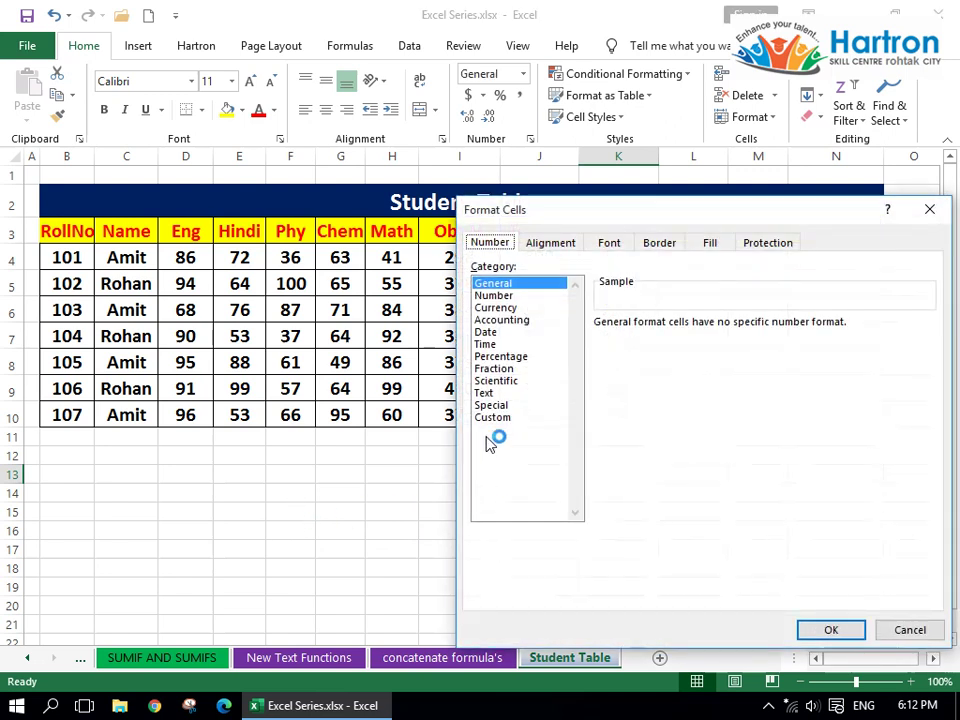
{"action": "left_click", "coordinate": [495, 417]}
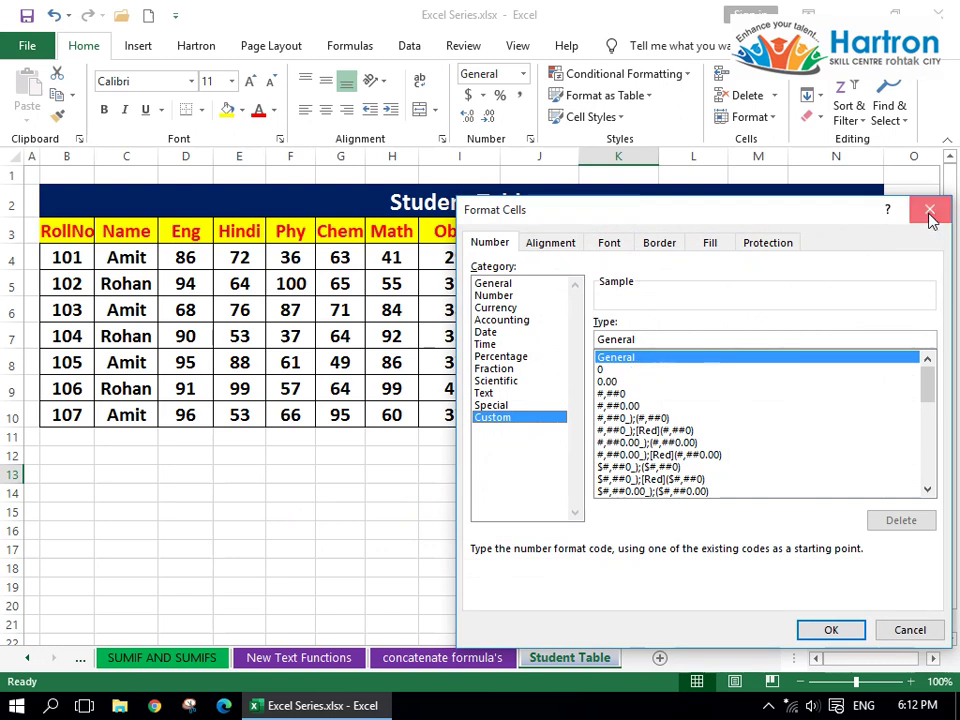
{"action": "left_click", "coordinate": [930, 212]}
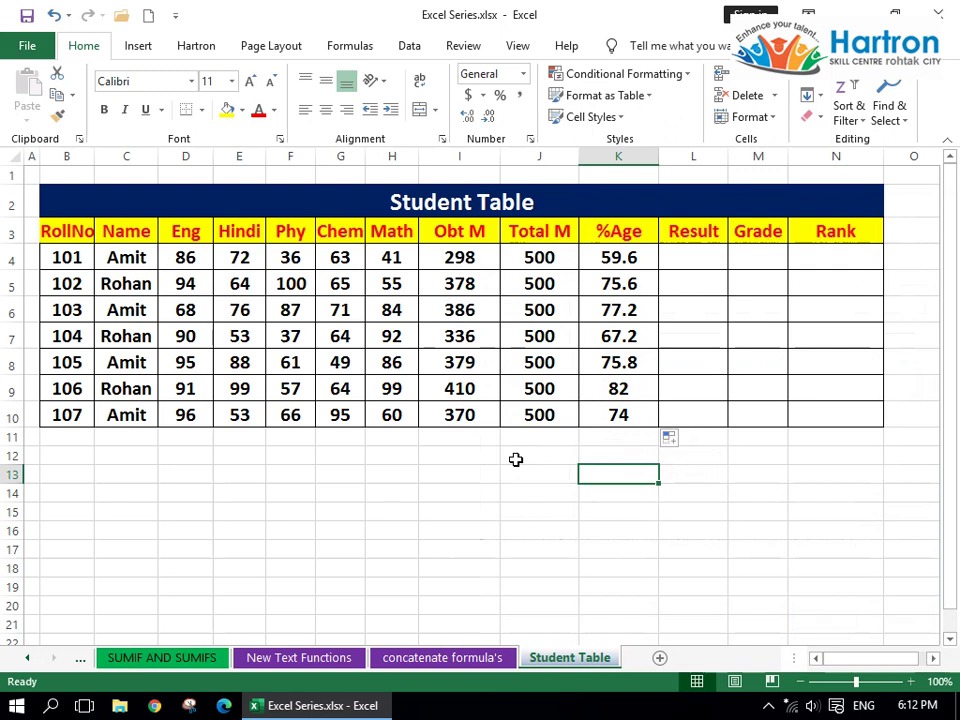
{"action": "left_click_drag", "start_coordinate": [617, 257], "coordinate": [617, 414]}
{"action": "key", "text": "ctrl+q"}
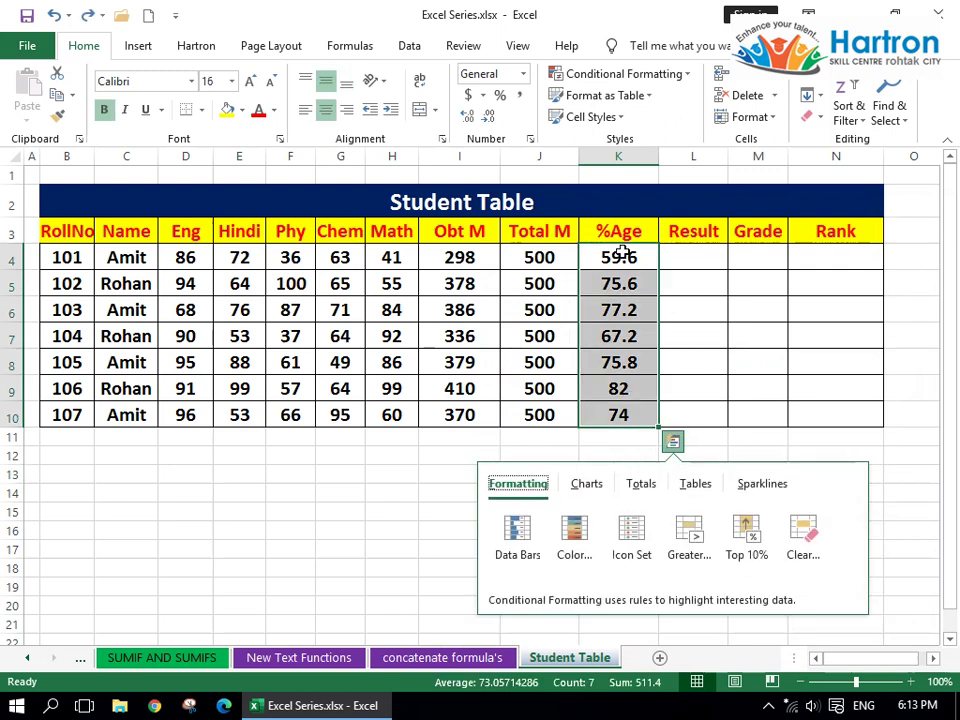
{"action": "left_click", "coordinate": [622, 254]}
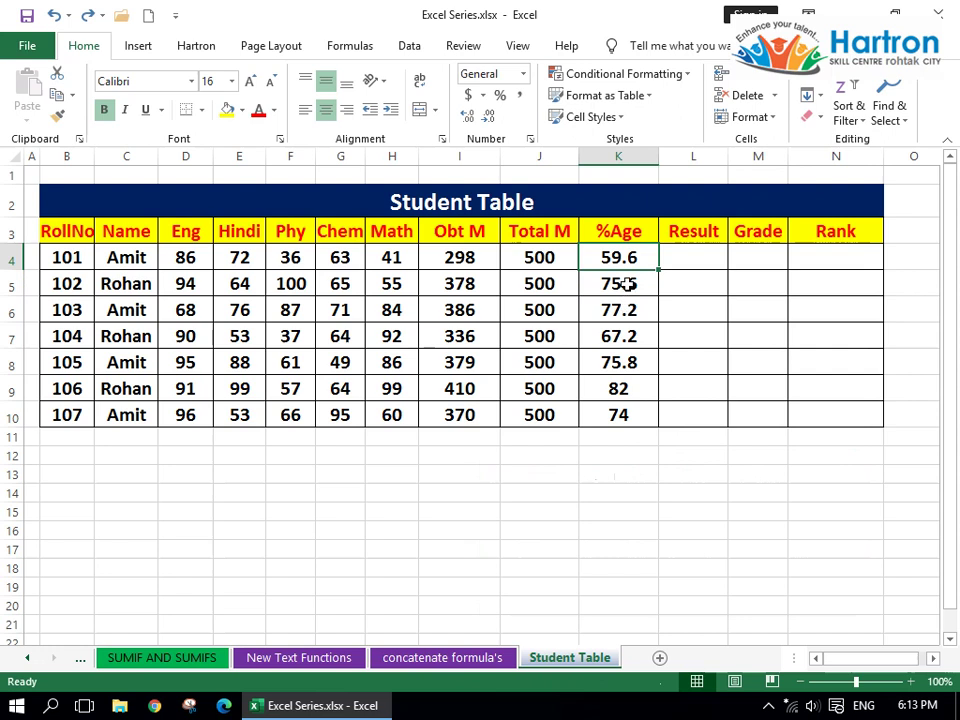
{"action": "left_click_drag", "start_coordinate": [620, 260], "coordinate": [632, 409]}
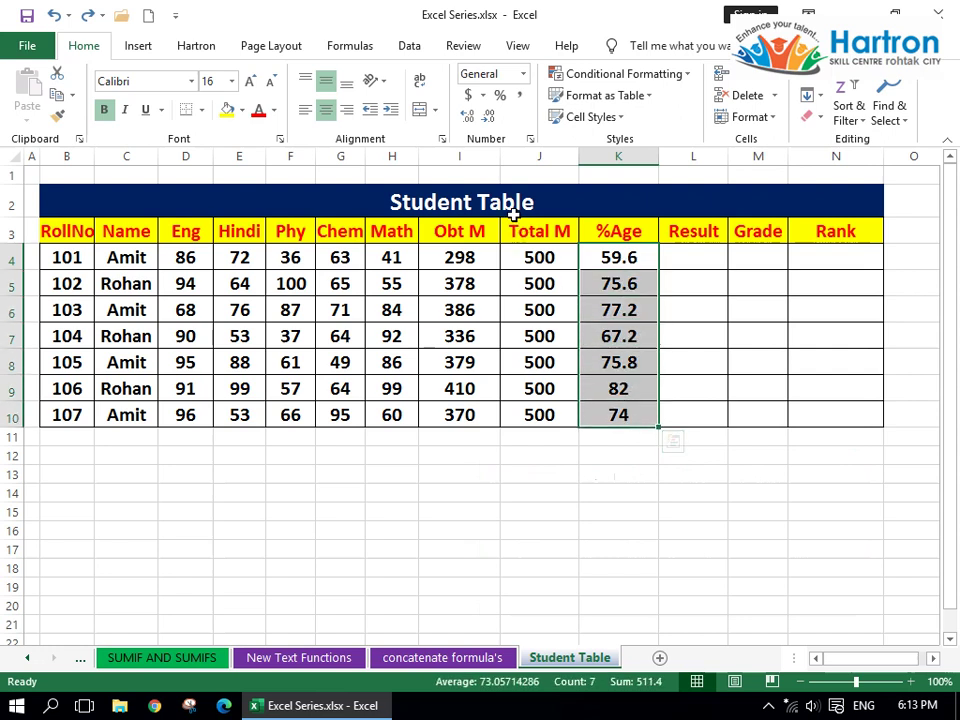
Apply the custom number format 0.00 "%" to K4:K10.
{"action": "left_click", "coordinate": [522, 73]}
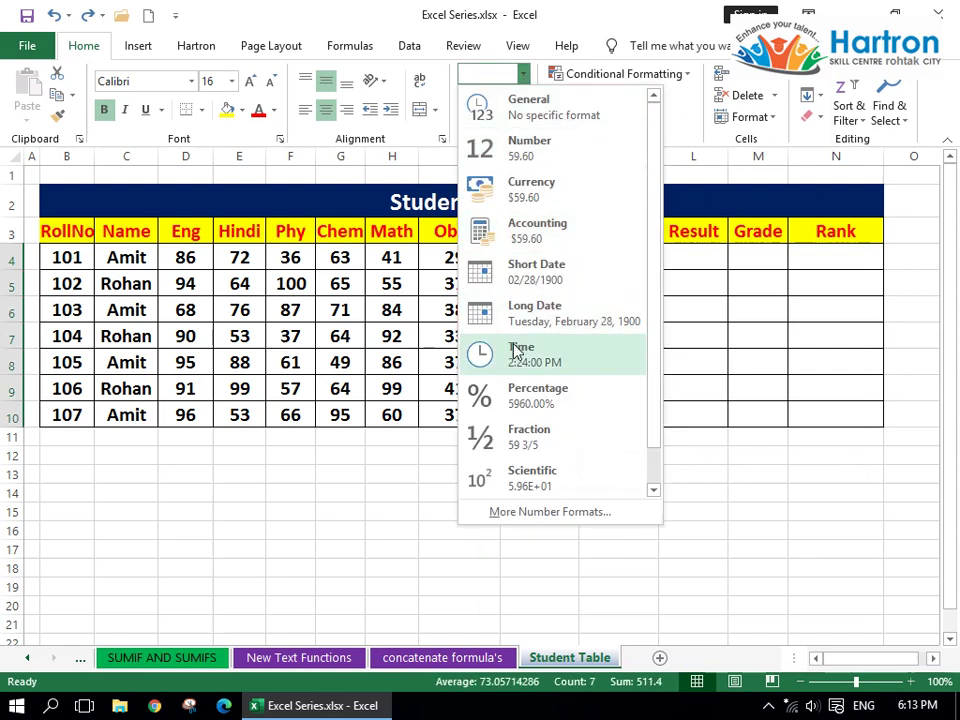
{"action": "left_click", "coordinate": [550, 512]}
{"action": "left_click", "coordinate": [497, 419]}
{"action": "left_click_drag", "start_coordinate": [720, 212], "coordinate": [512, 158]}
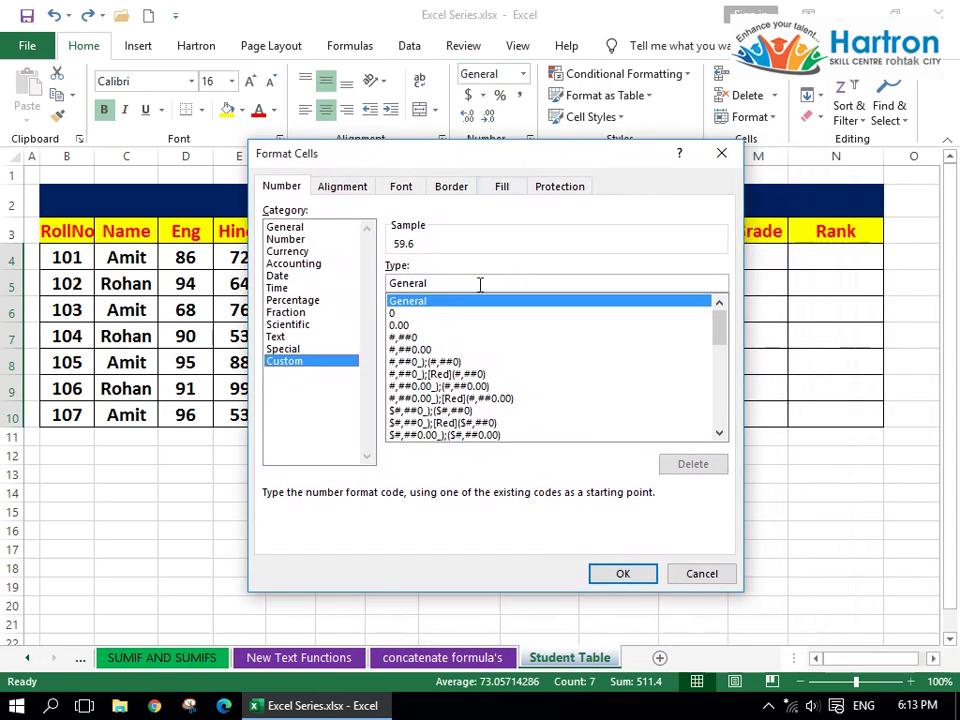
{"action": "left_click", "coordinate": [400, 326]}
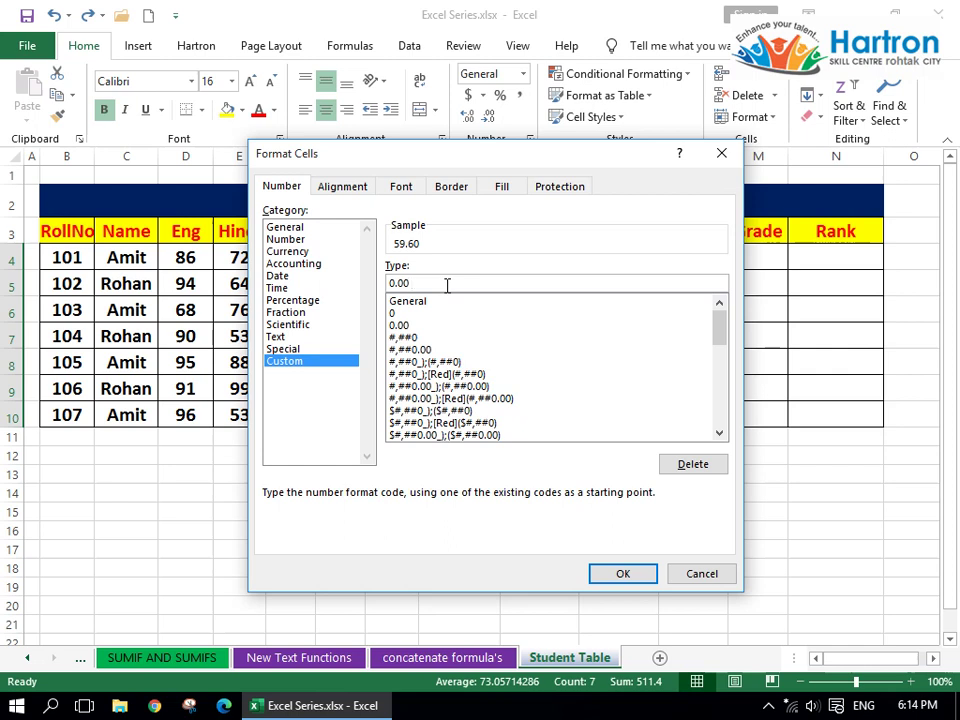
{"action": "key", "text": "super+plus"}
{"action": "type", "text": "\""}
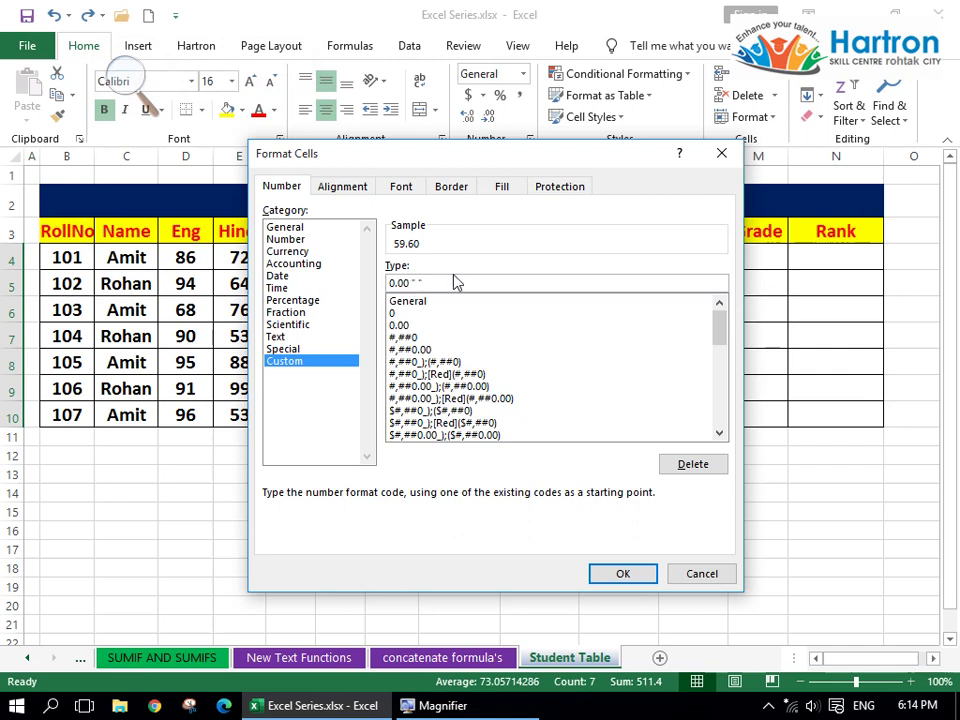
{"action": "type", "text": "%\""}
{"action": "left_click", "coordinate": [624, 573]}
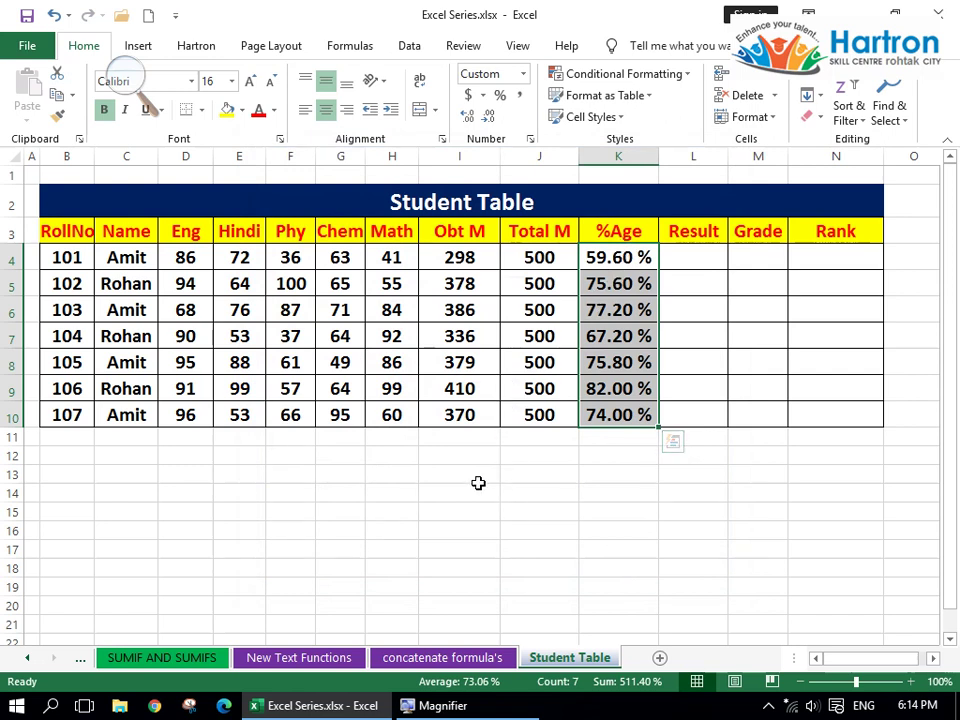
{"action": "left_click", "coordinate": [126, 82]}
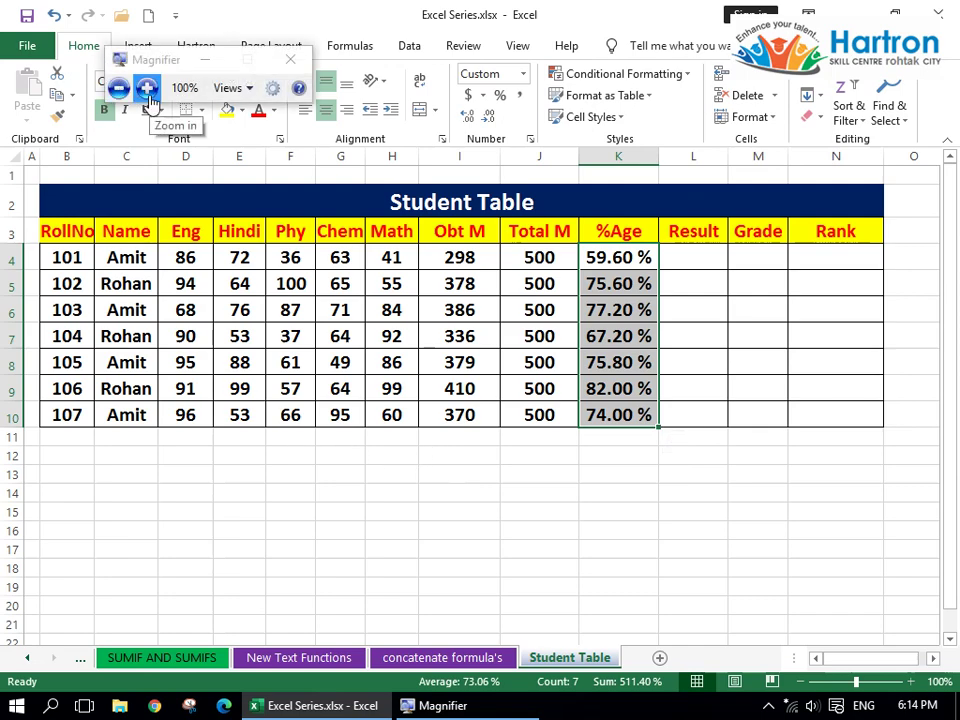
{"action": "left_click", "coordinate": [147, 89]}
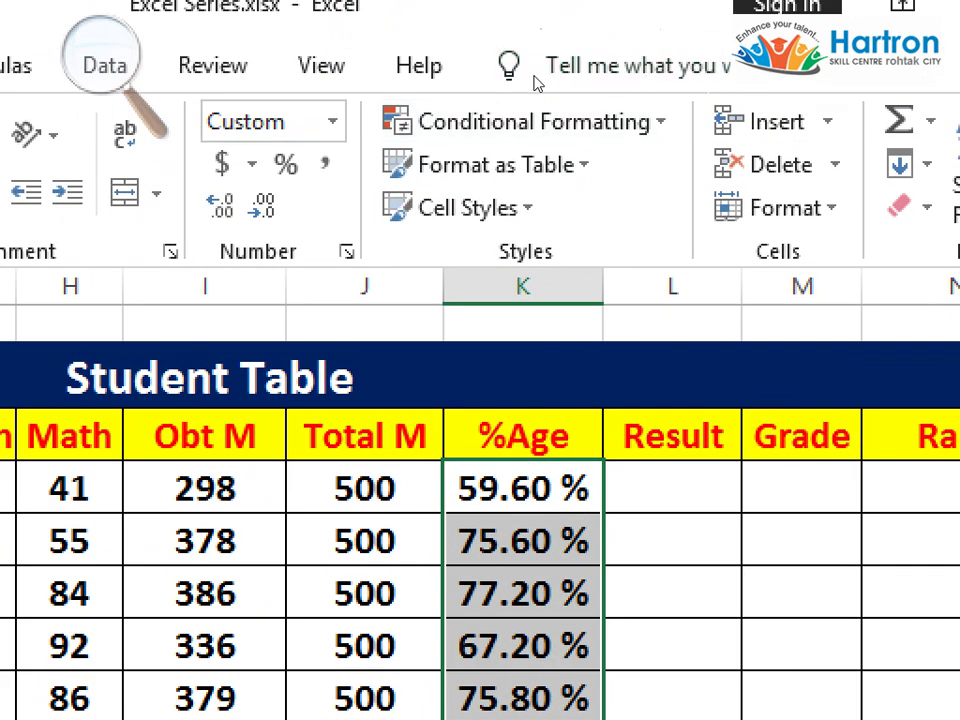
{"action": "left_click", "coordinate": [332, 121]}
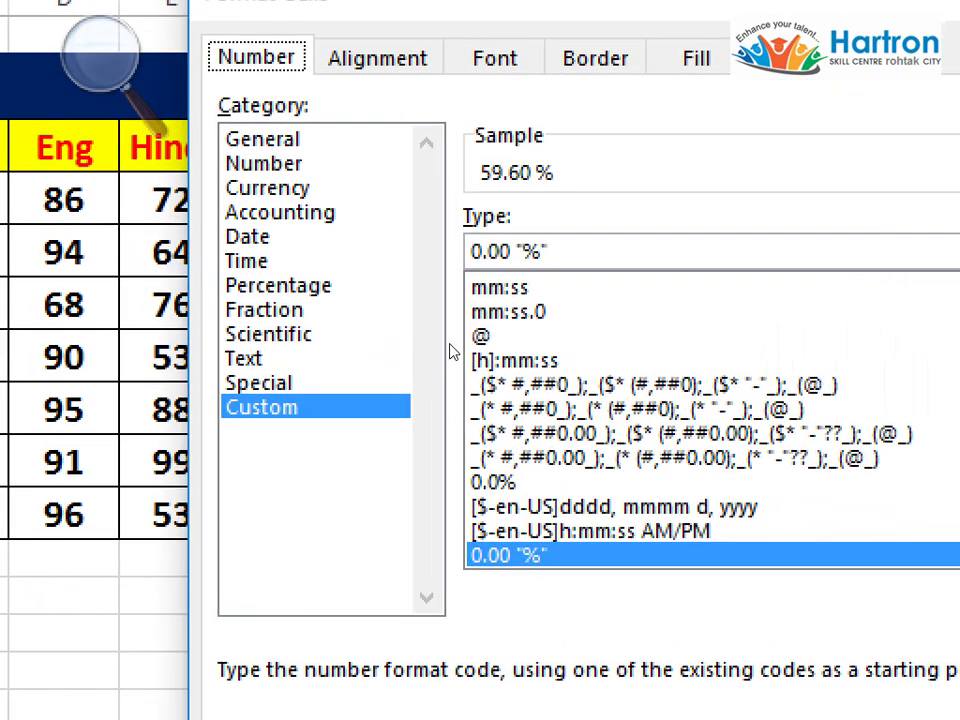
{"action": "scroll", "coordinate": [450, 351], "scroll_direction": "up", "scroll_amount": 10}
{"action": "scroll", "coordinate": [448, 352], "scroll_direction": "up", "scroll_amount": 5}
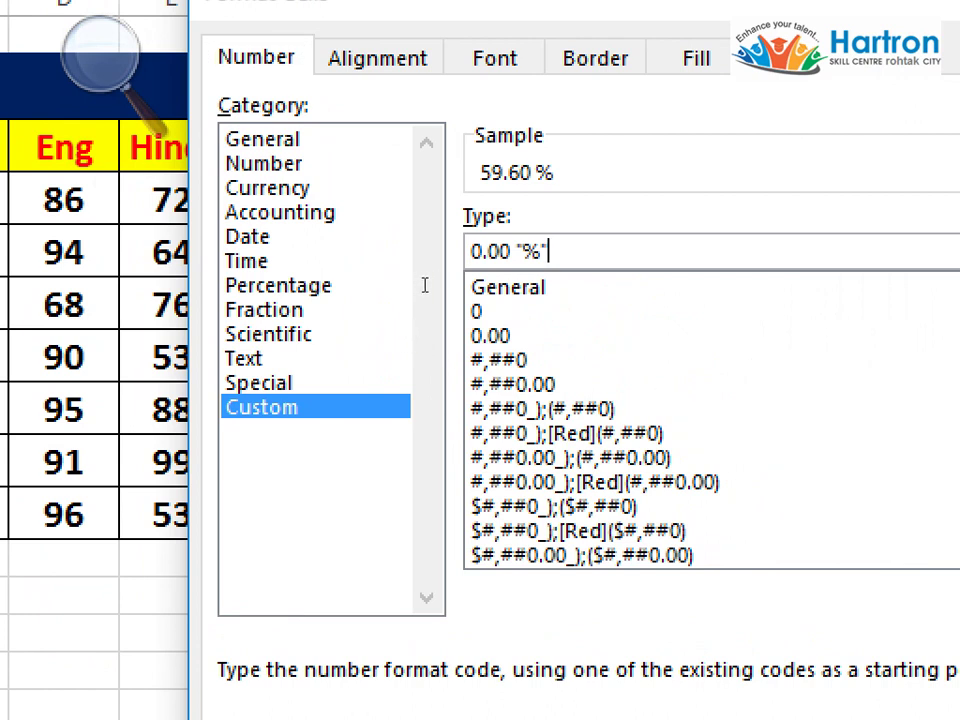
{"action": "key", "text": "shift+Left"}
{"action": "key", "text": "shift+Left"}
{"action": "key", "text": "shift+Left"}
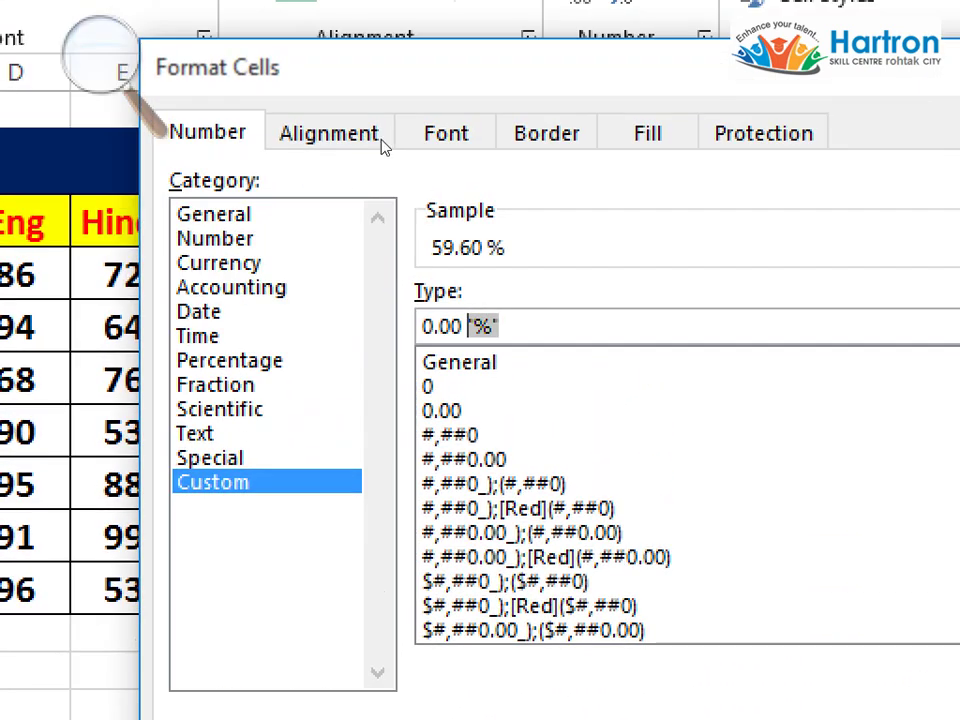
{"action": "left_click", "coordinate": [88, 80]}
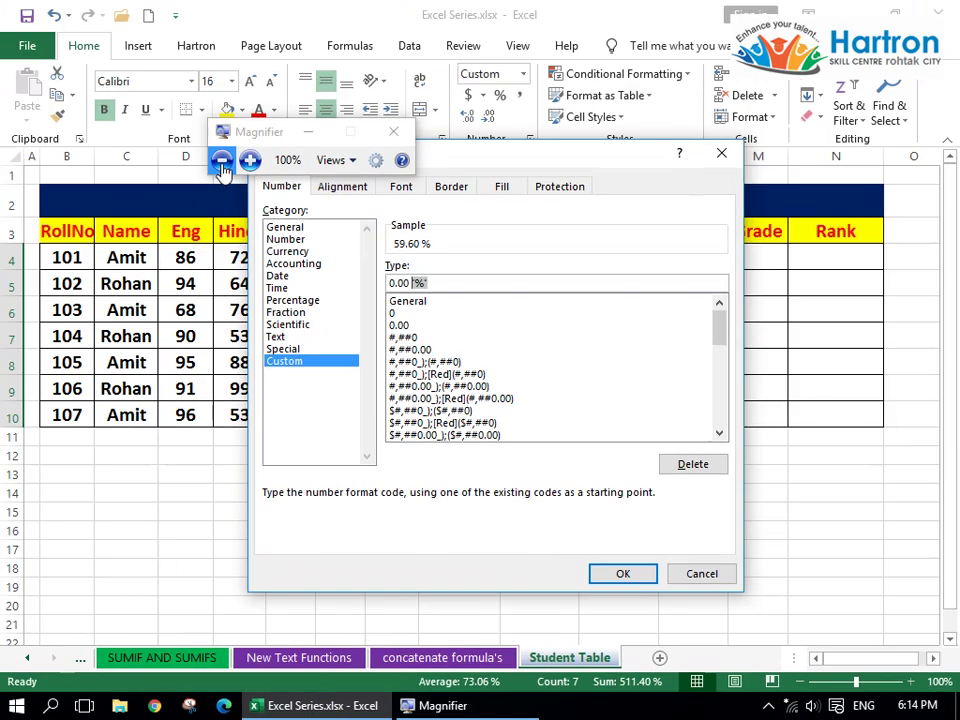
{"action": "left_click", "coordinate": [634, 574]}
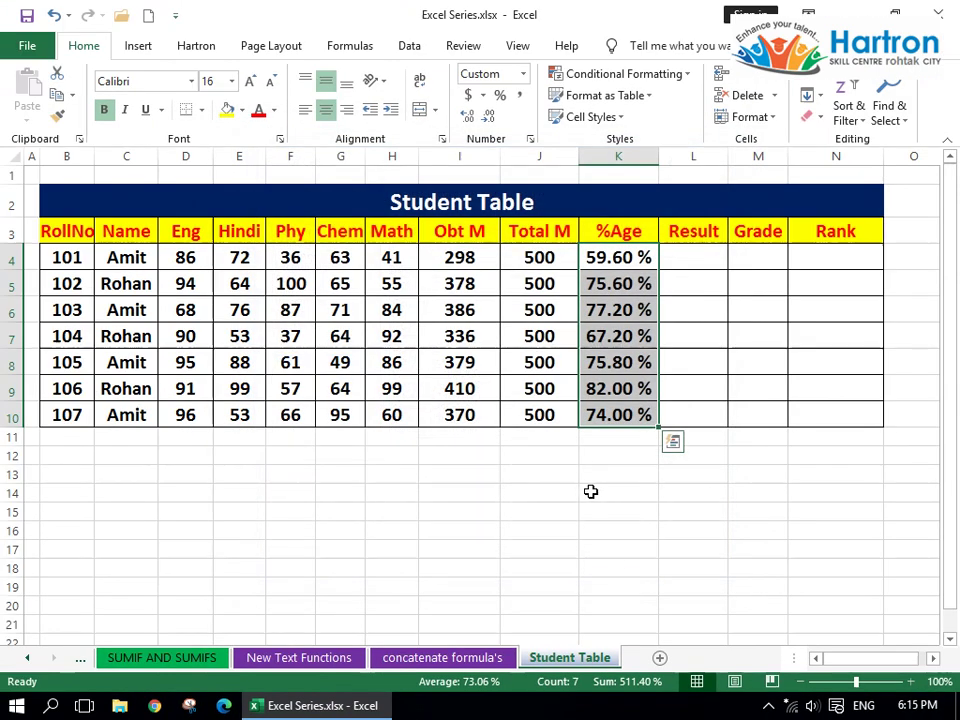
Apply Percent Style to the %Age cells K4:K10.
{"action": "left_click", "coordinate": [672, 490]}
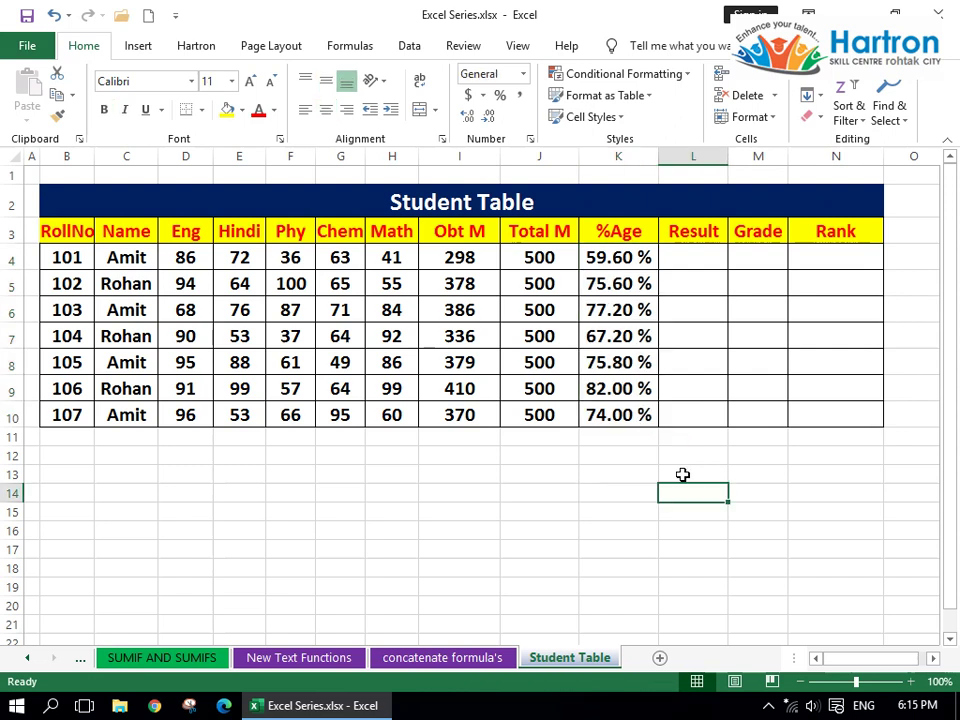
{"action": "left_click_drag", "start_coordinate": [621, 254], "coordinate": [643, 414]}
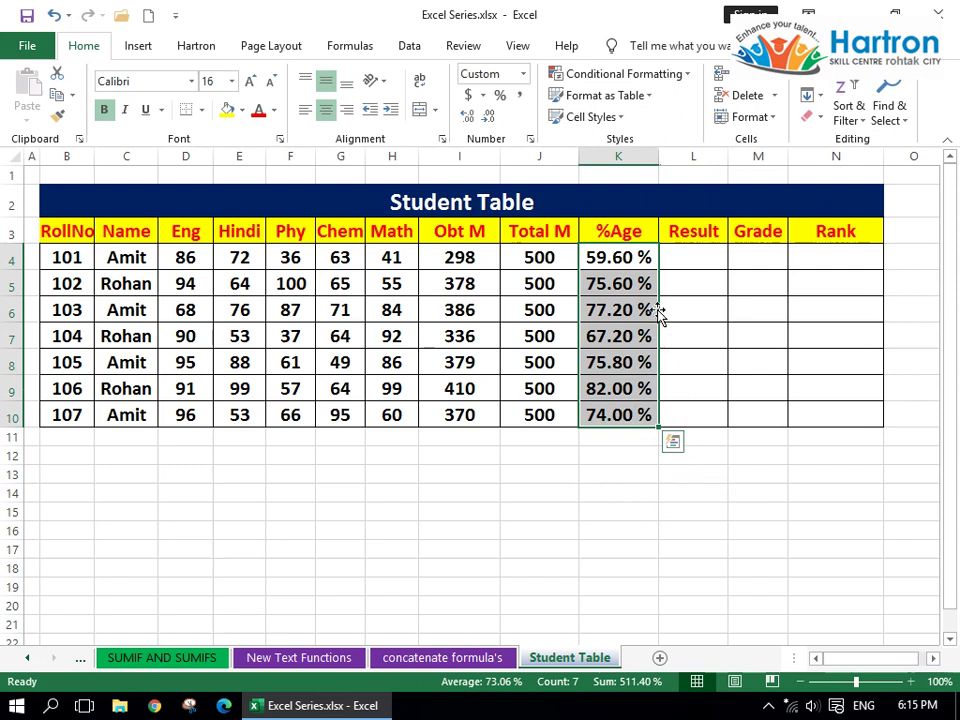
{"action": "left_click", "coordinate": [522, 74]}
{"action": "left_click", "coordinate": [524, 106]}
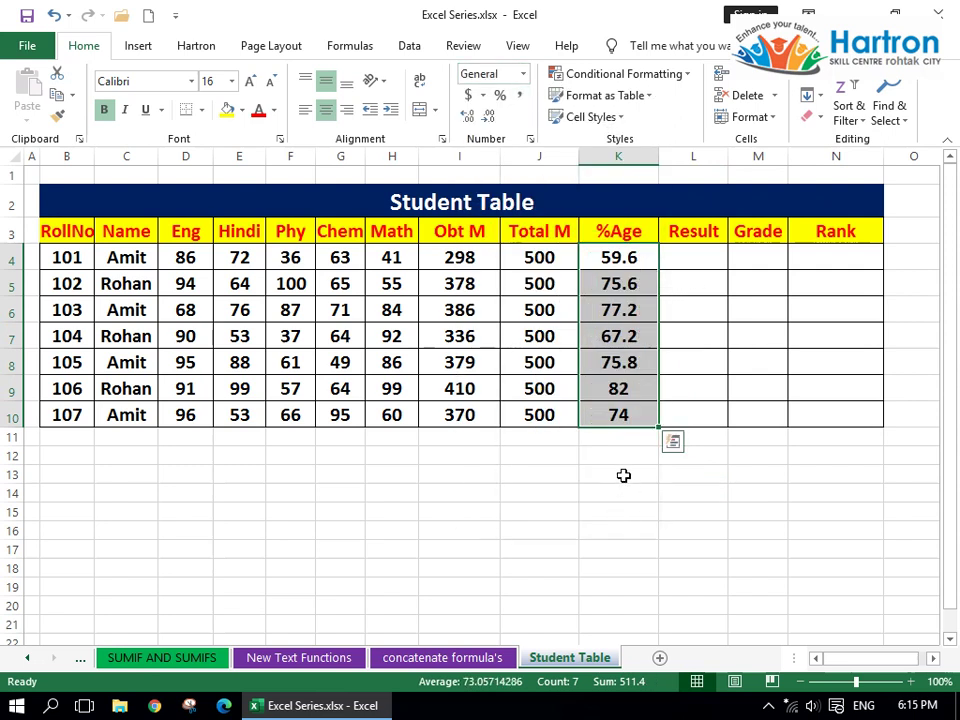
{"action": "left_click", "coordinate": [500, 97]}
Change K4 to =I4/J4, fill it to K10, and show one decimal place.
{"action": "left_click", "coordinate": [622, 259]}
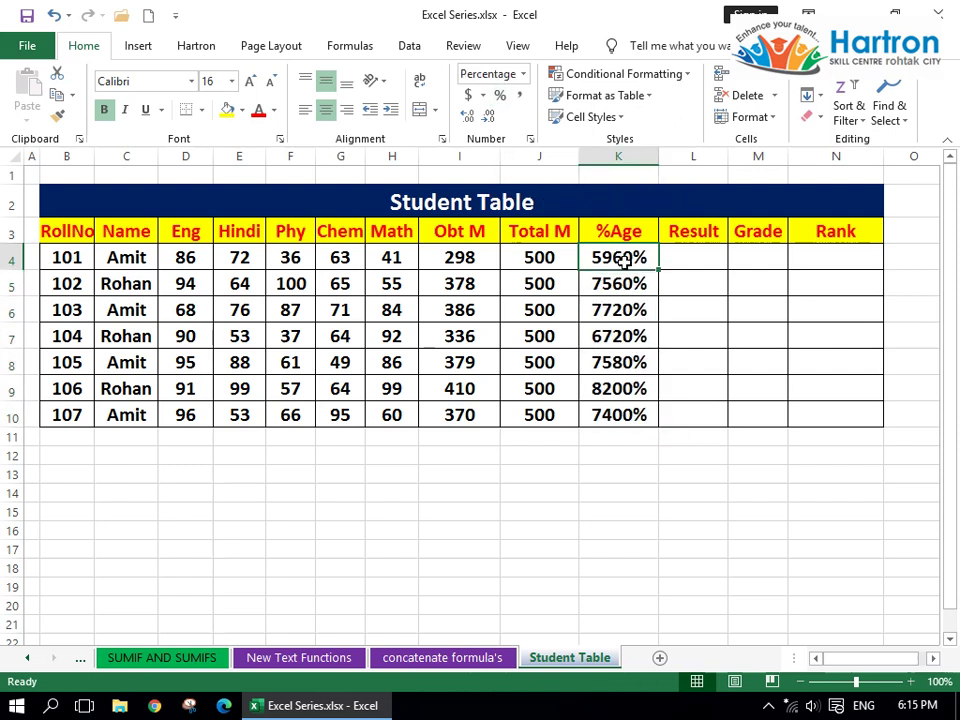
{"action": "double_click", "coordinate": [622, 259]}
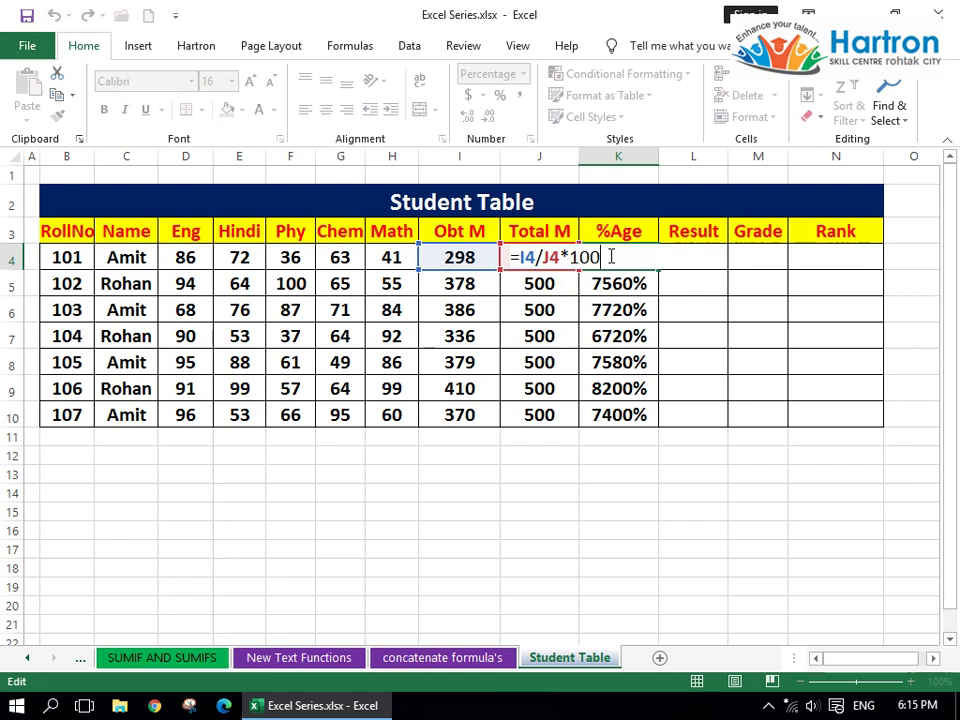
{"action": "key", "text": "BackSpace"}
{"action": "key", "text": "BackSpace"}
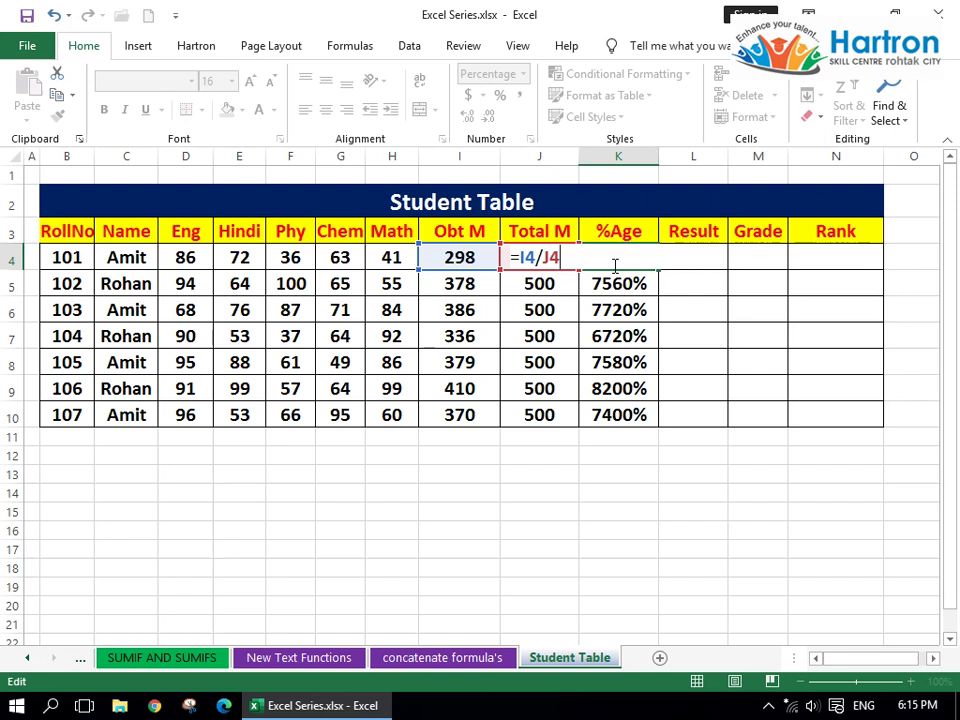
{"action": "key", "text": "Return"}
{"action": "left_click", "coordinate": [620, 259]}
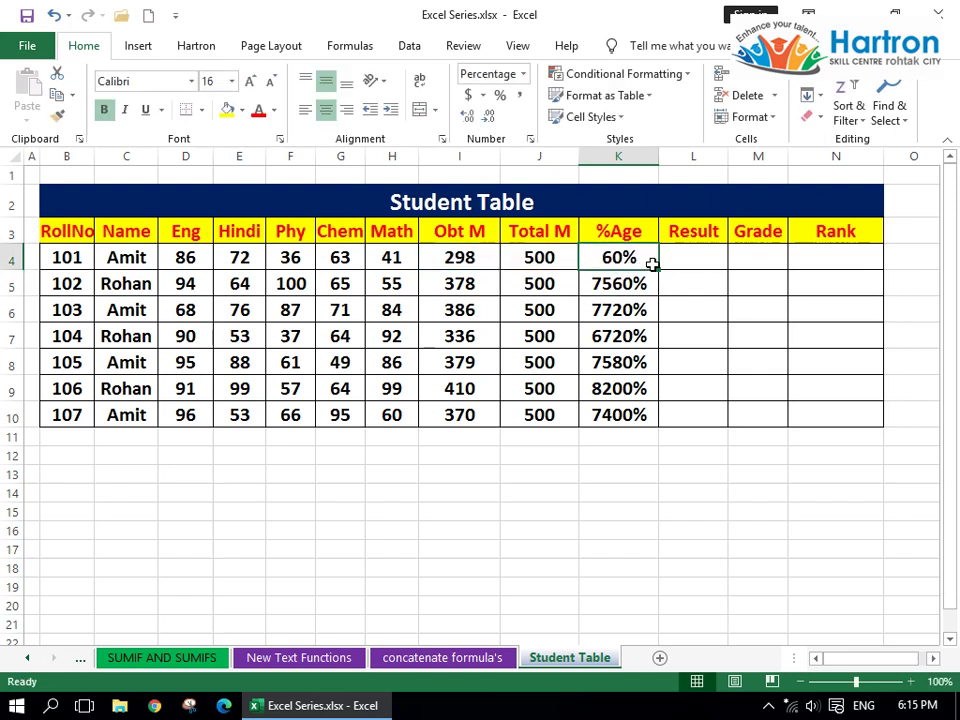
{"action": "left_click_drag", "start_coordinate": [659, 271], "coordinate": [660, 430]}
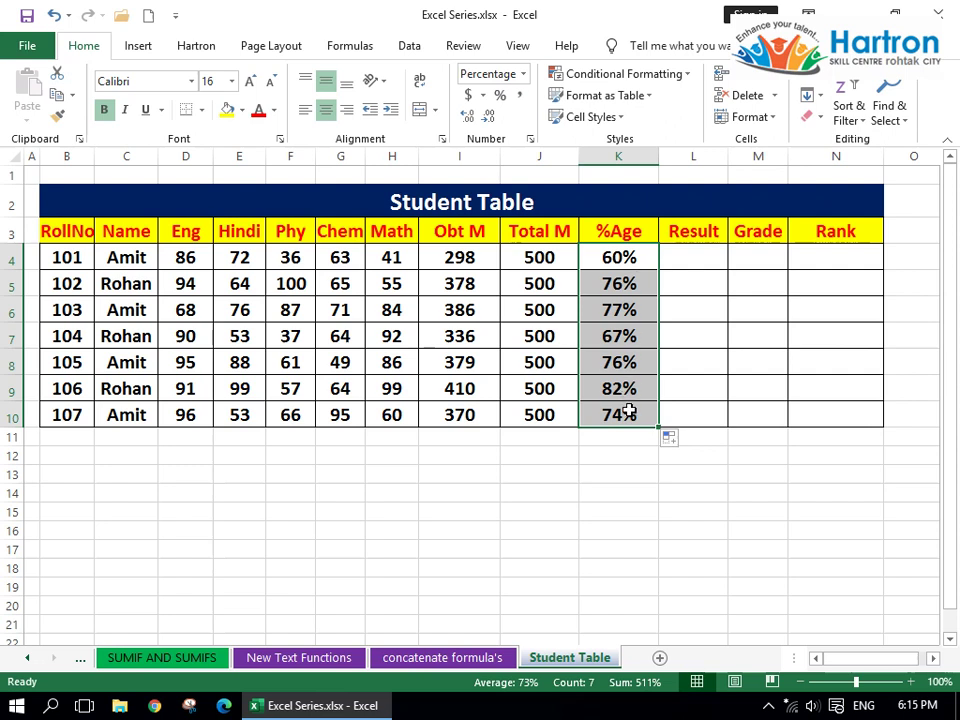
{"action": "left_click", "coordinate": [469, 118]}
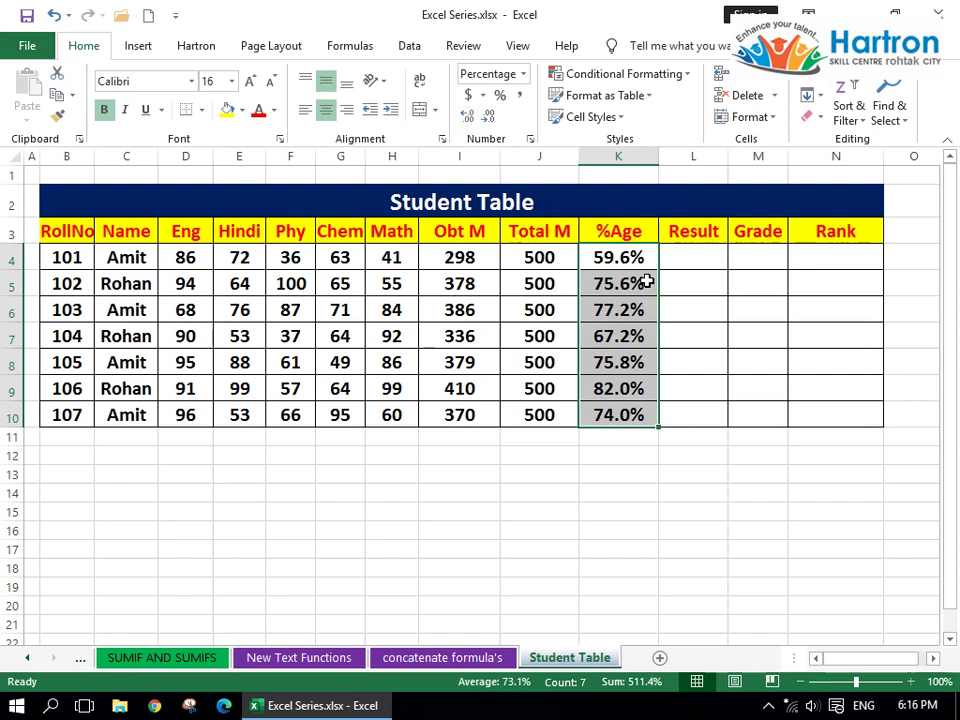
{"action": "left_click", "coordinate": [634, 452]}
{"action": "left_click_drag", "start_coordinate": [620, 258], "coordinate": [626, 414]}
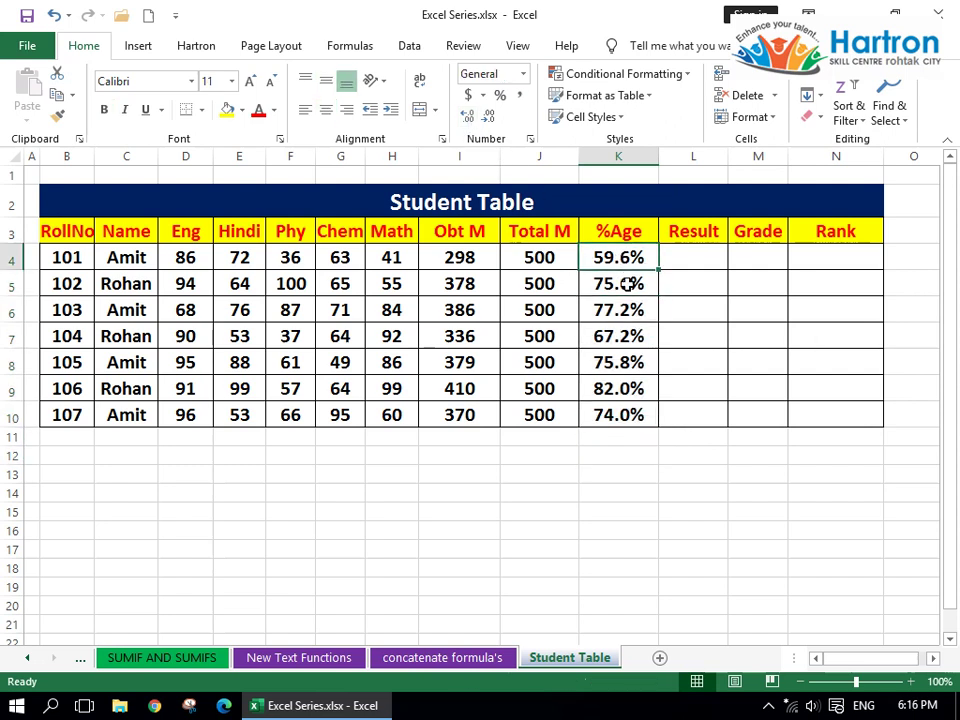
{"action": "left_click", "coordinate": [628, 258]}
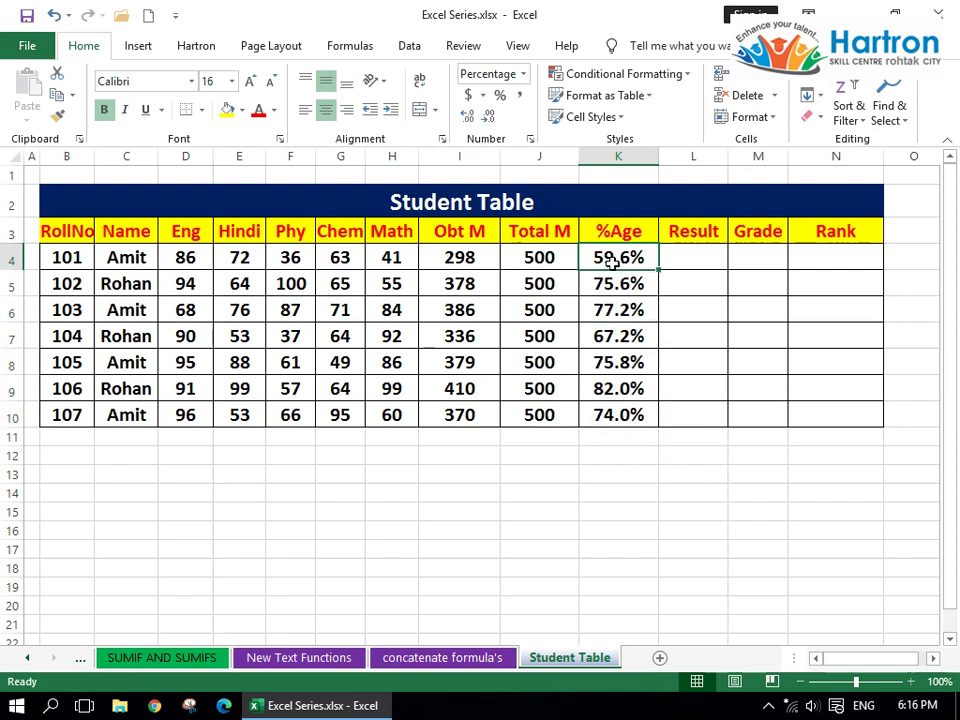
{"action": "double_click", "coordinate": [608, 261]}
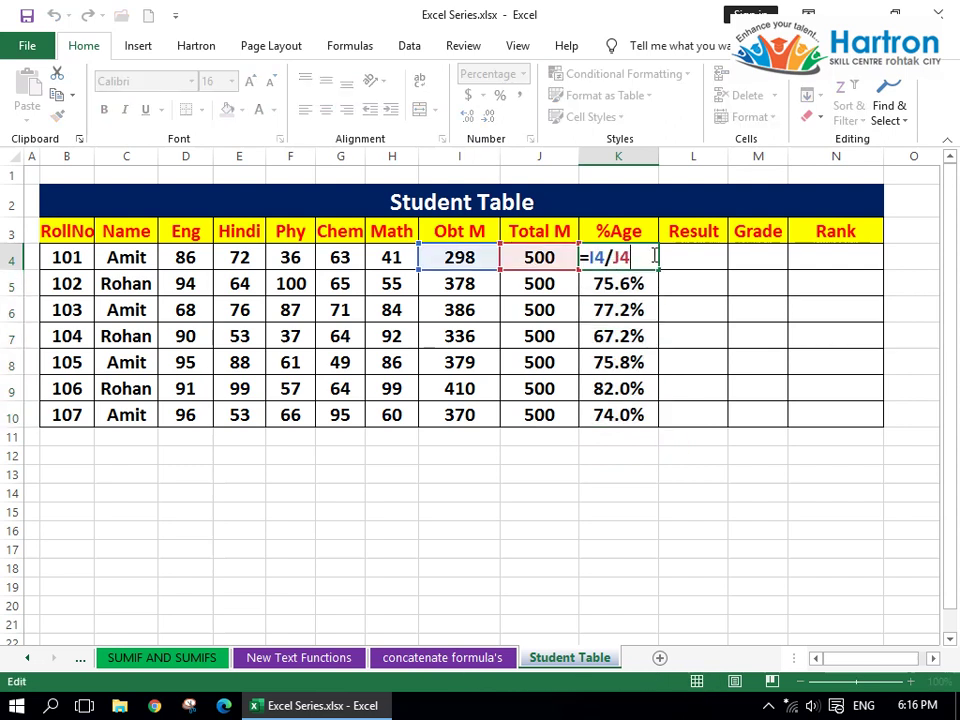
{"action": "key", "text": "Return"}
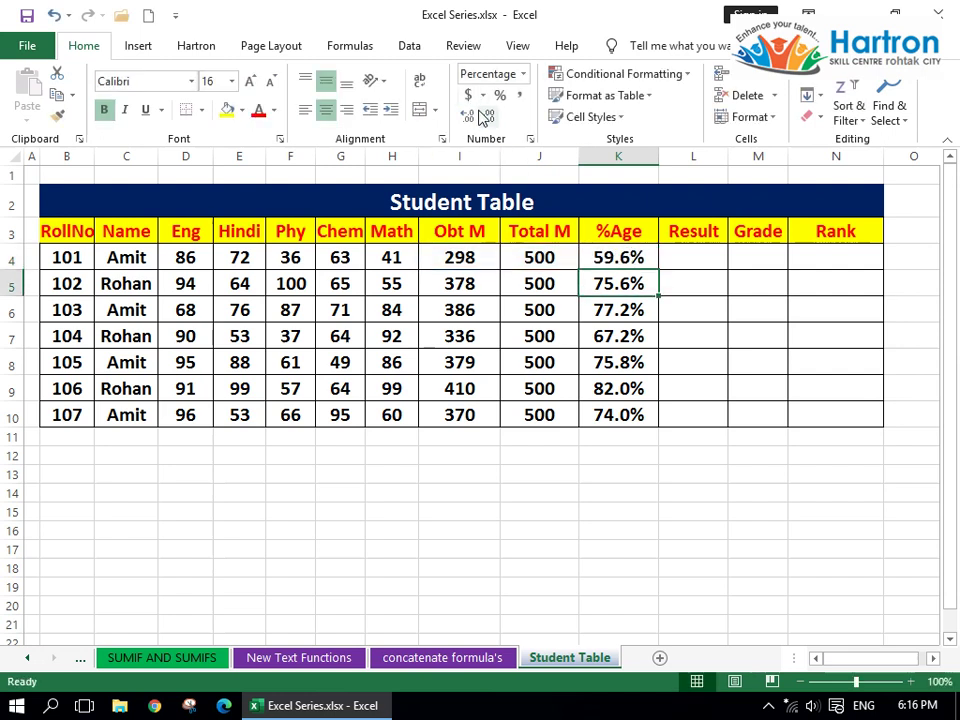
{"action": "left_click", "coordinate": [522, 74]}
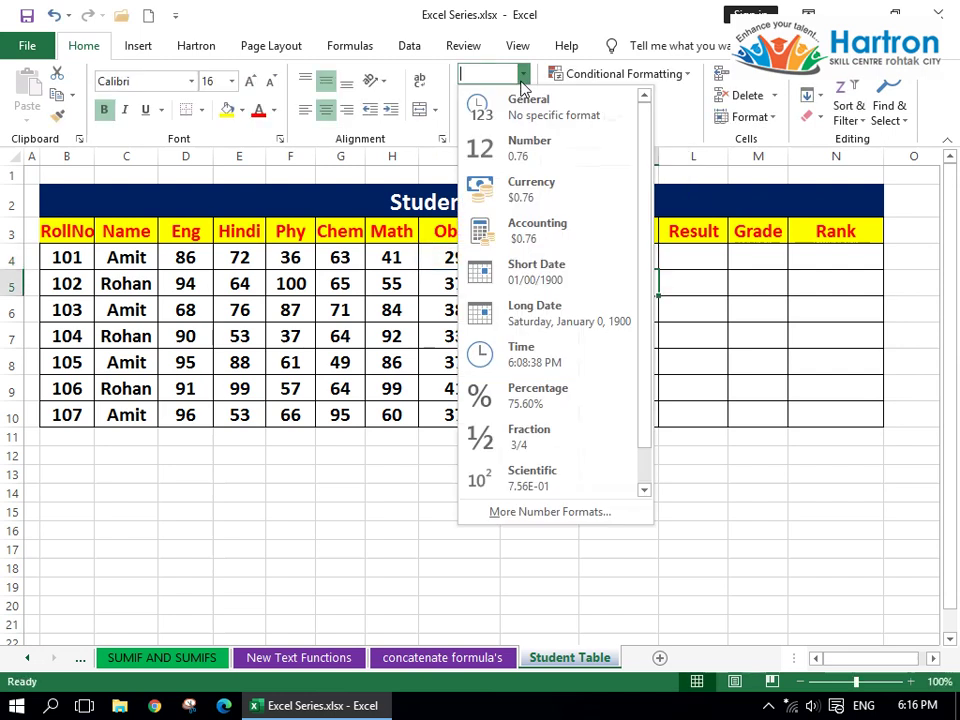
{"action": "left_click", "coordinate": [522, 74]}
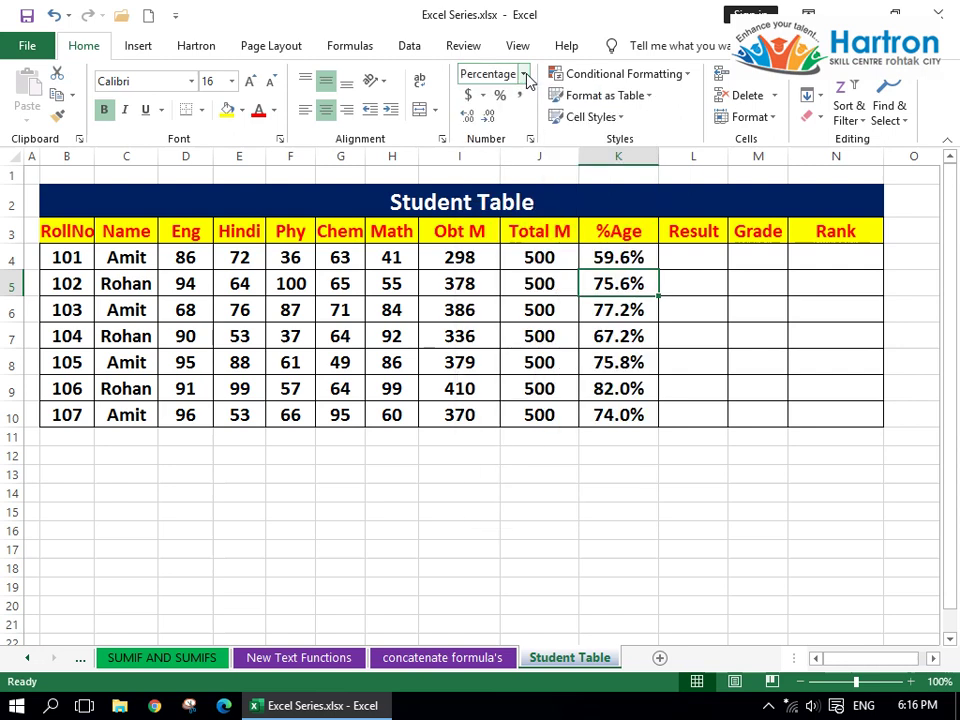
{"action": "left_click", "coordinate": [638, 253]}
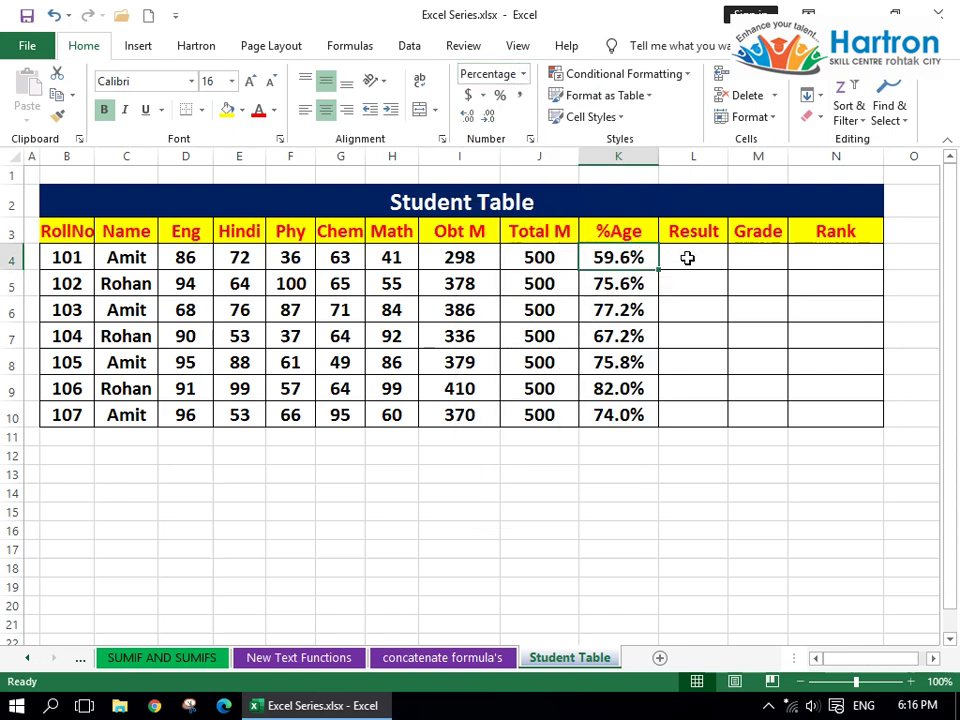
{"action": "left_click", "coordinate": [688, 258]}
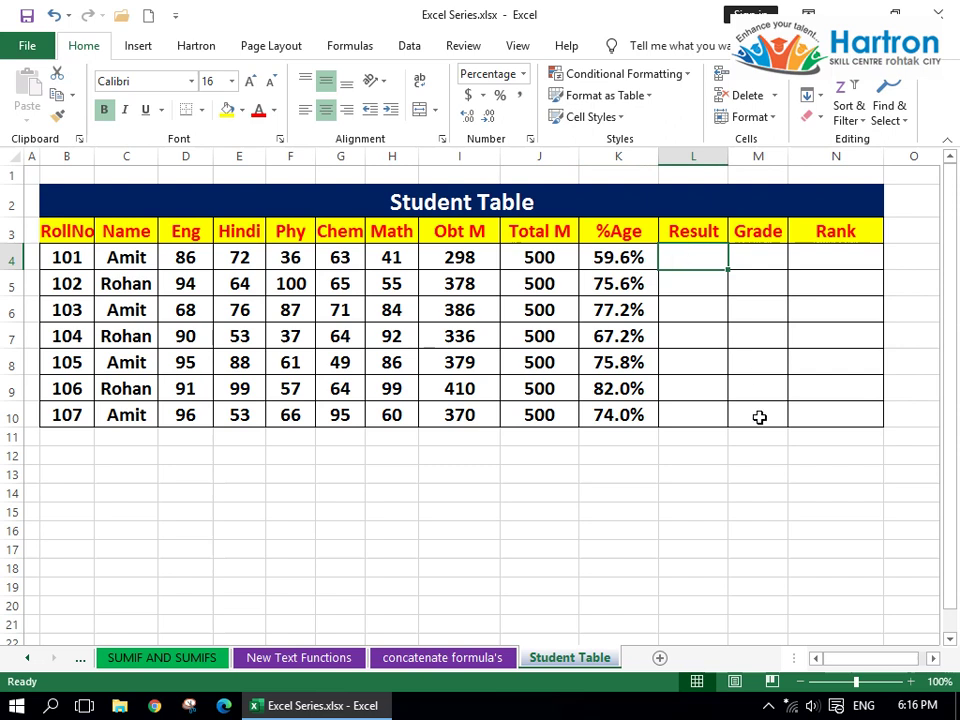
{"action": "left_click", "coordinate": [612, 258]}
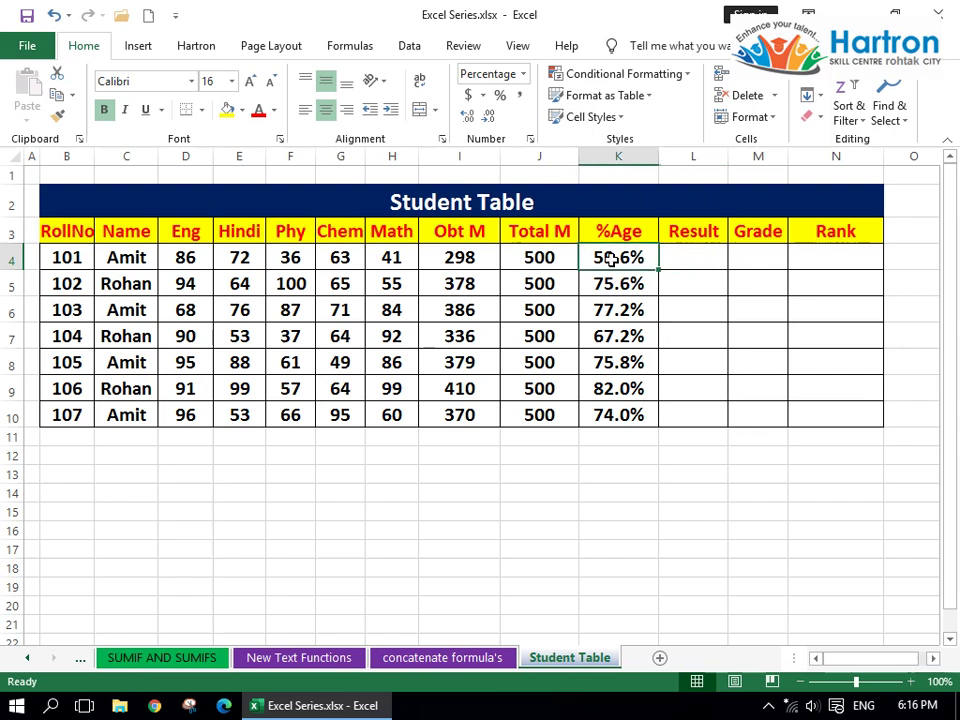
{"action": "left_click", "coordinate": [687, 266]}
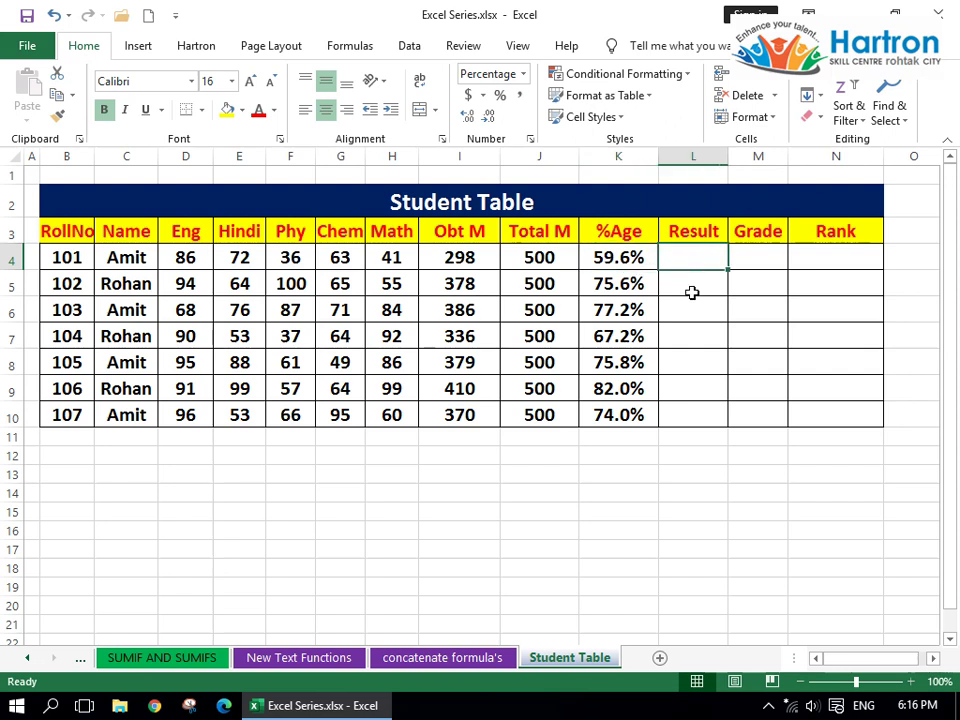
Enter =IF(K4>=40,"Pass","Fail") in L4 and fill it down to L10.
{"action": "type", "text": "="}
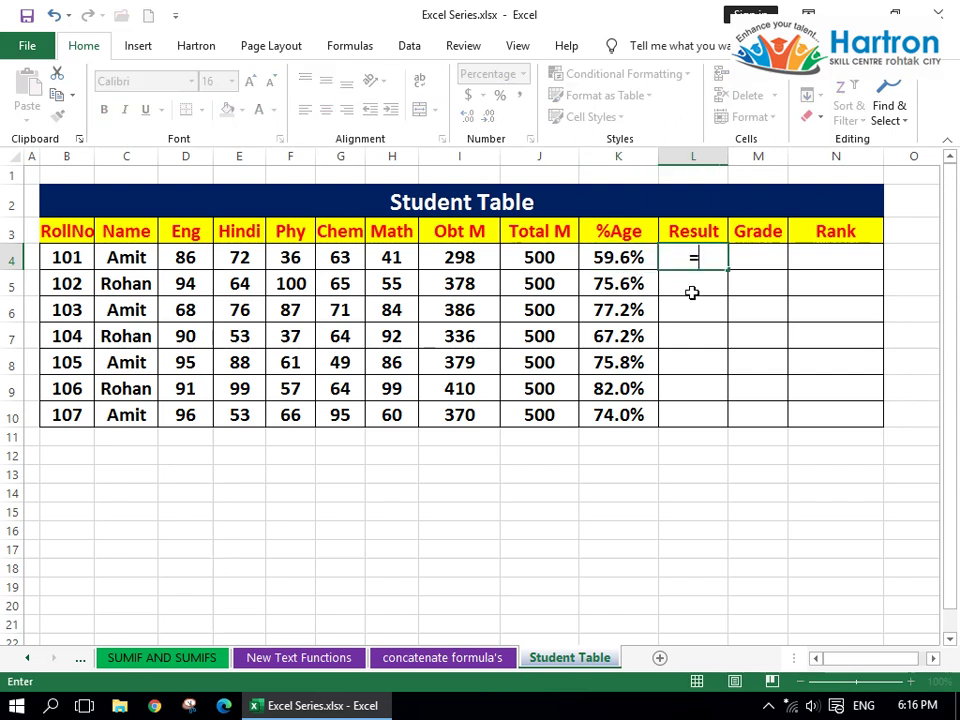
{"action": "type", "text": "if"}
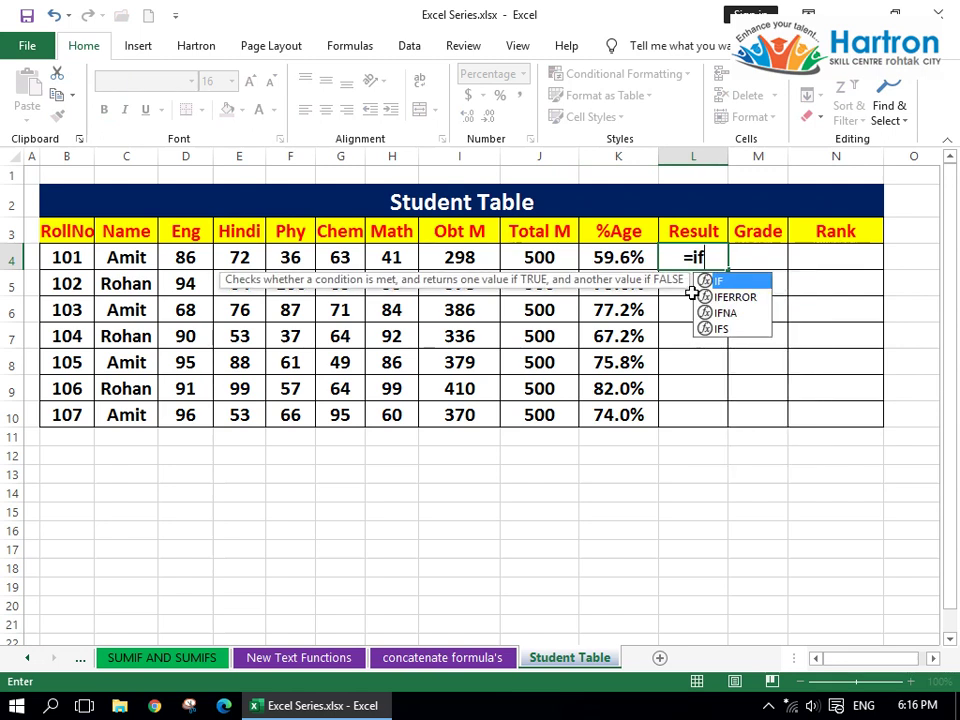
{"action": "key", "text": "Tab"}
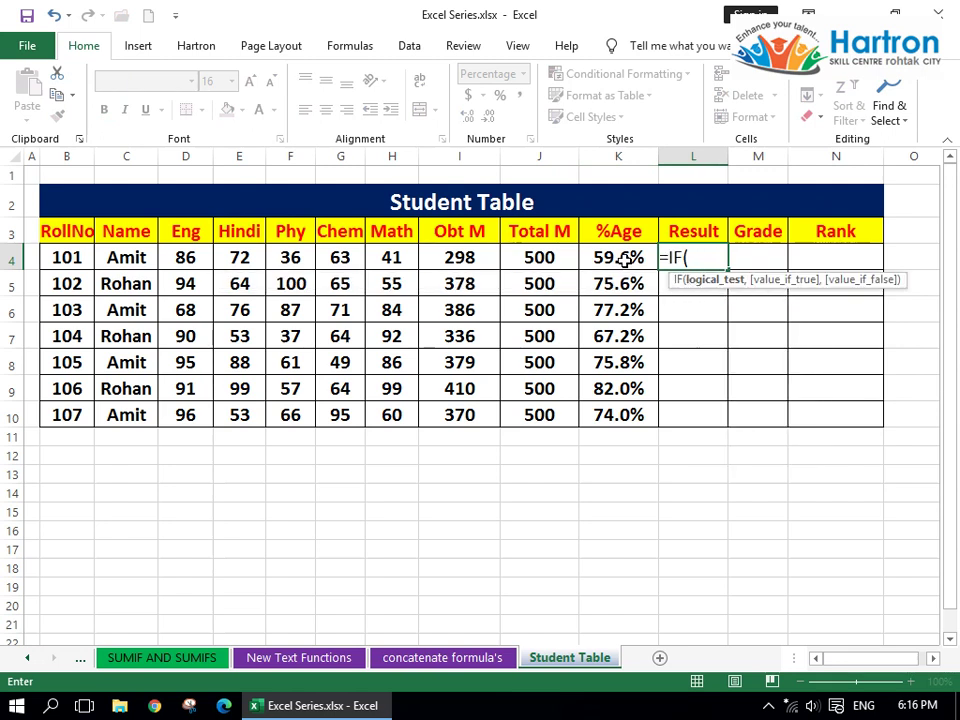
{"action": "left_click", "coordinate": [619, 259]}
{"action": "type", "text": ">"}
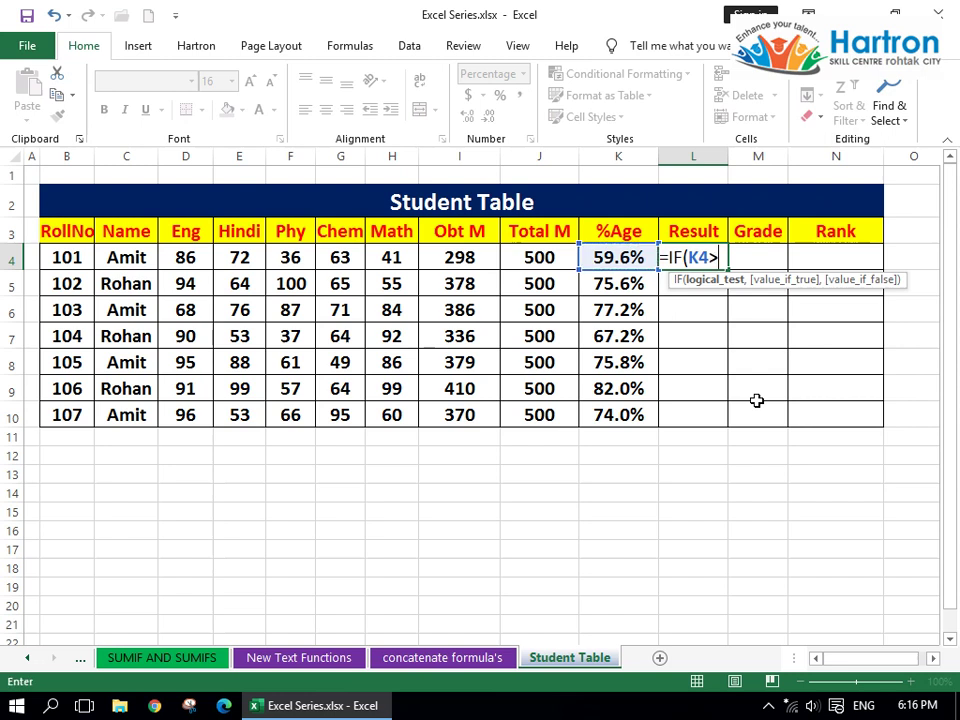
{"action": "type", "text": "="}
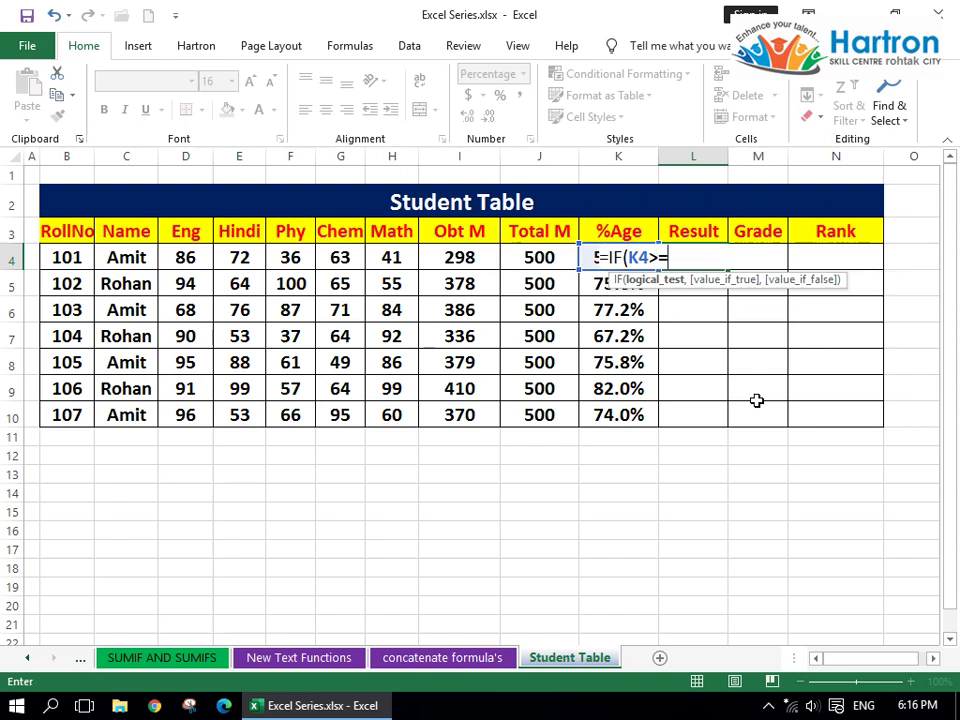
{"action": "type", "text": "40,"}
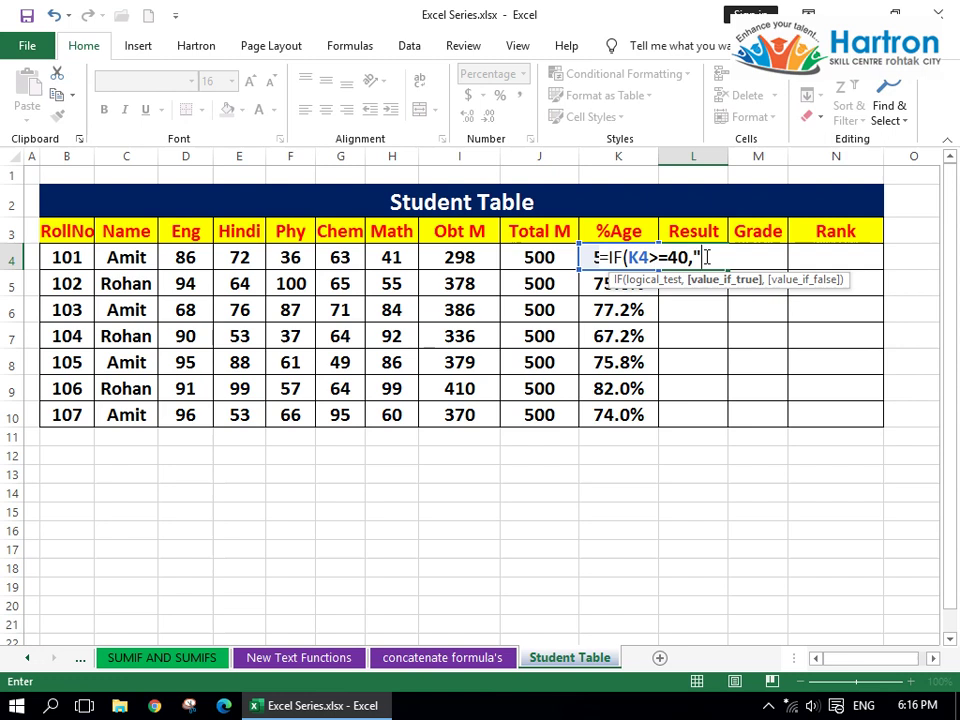
{"action": "type", "text": "ss"}
{"action": "type", "text": ","}
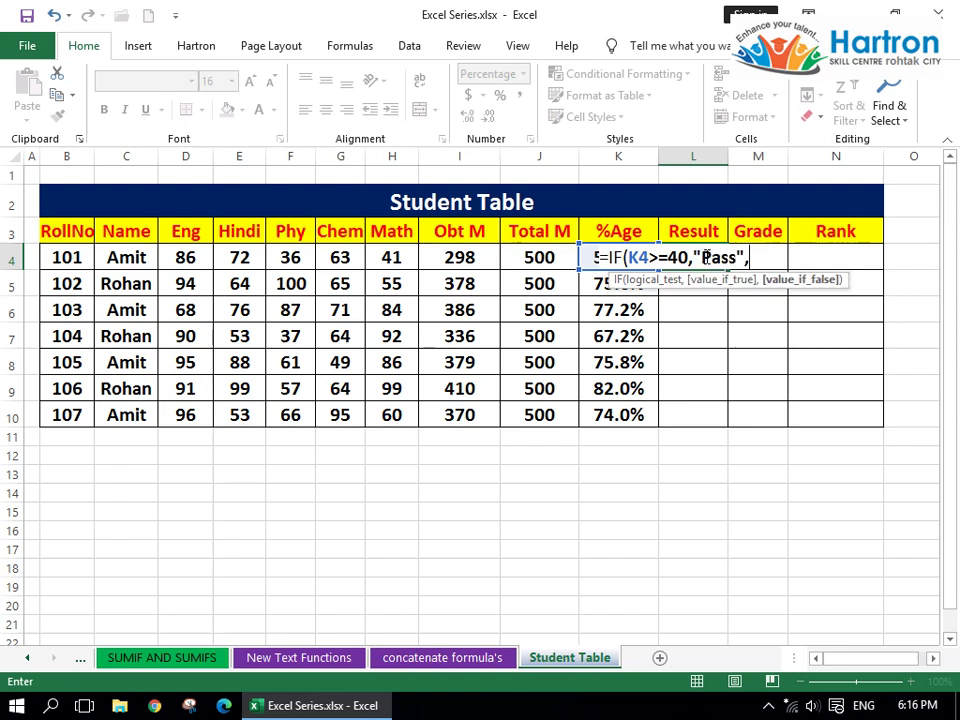
{"action": "type", "text": "\"\""}
{"action": "key", "text": "Escape"}
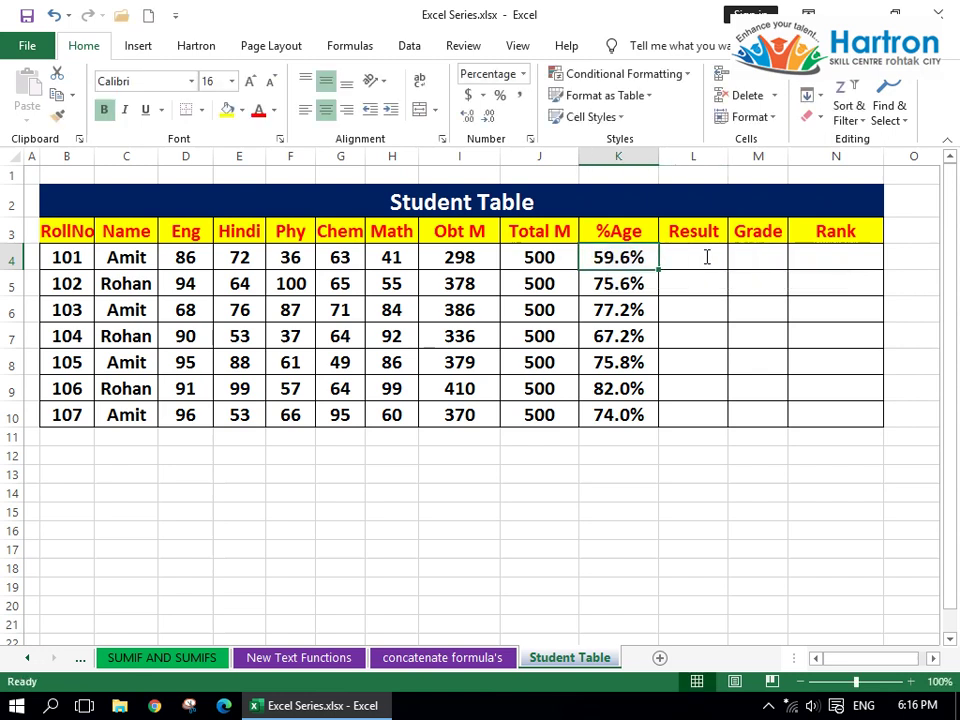
{"action": "double_click", "coordinate": [707, 258]}
{"action": "key", "text": "Left"}
{"action": "key", "text": "Left"}
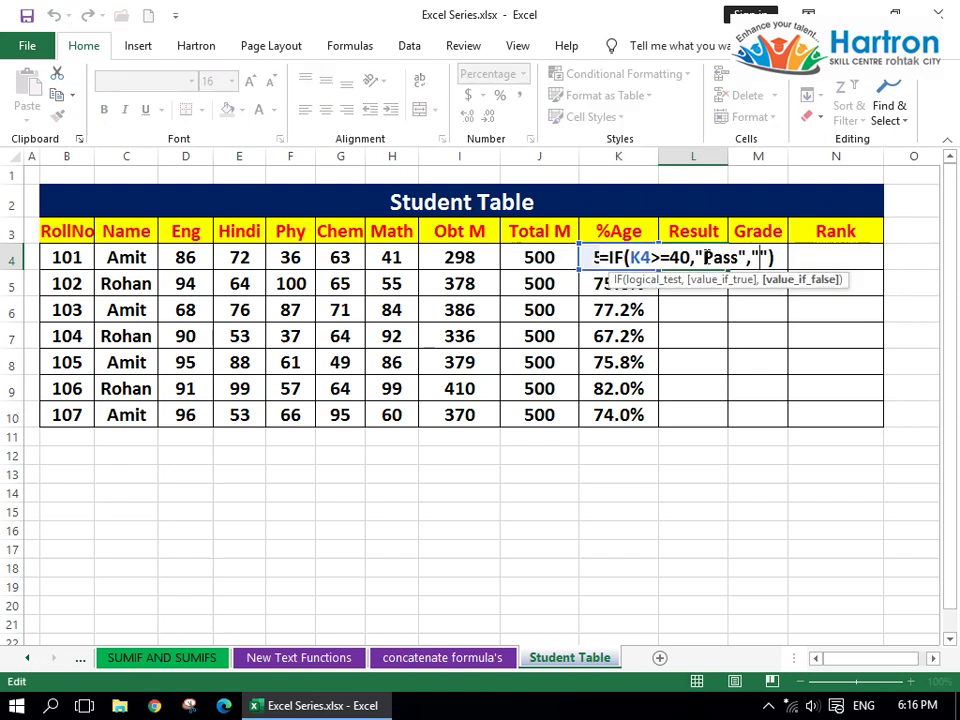
{"action": "type", "text": "Fail"}
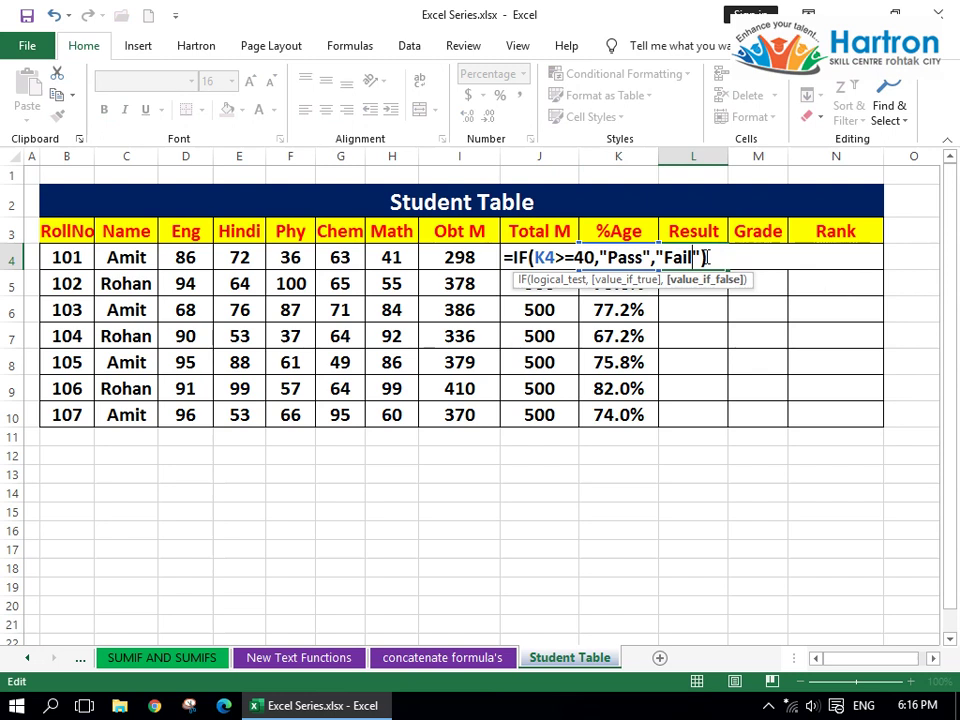
{"action": "key", "text": "Return"}
{"action": "left_click", "coordinate": [706, 257]}
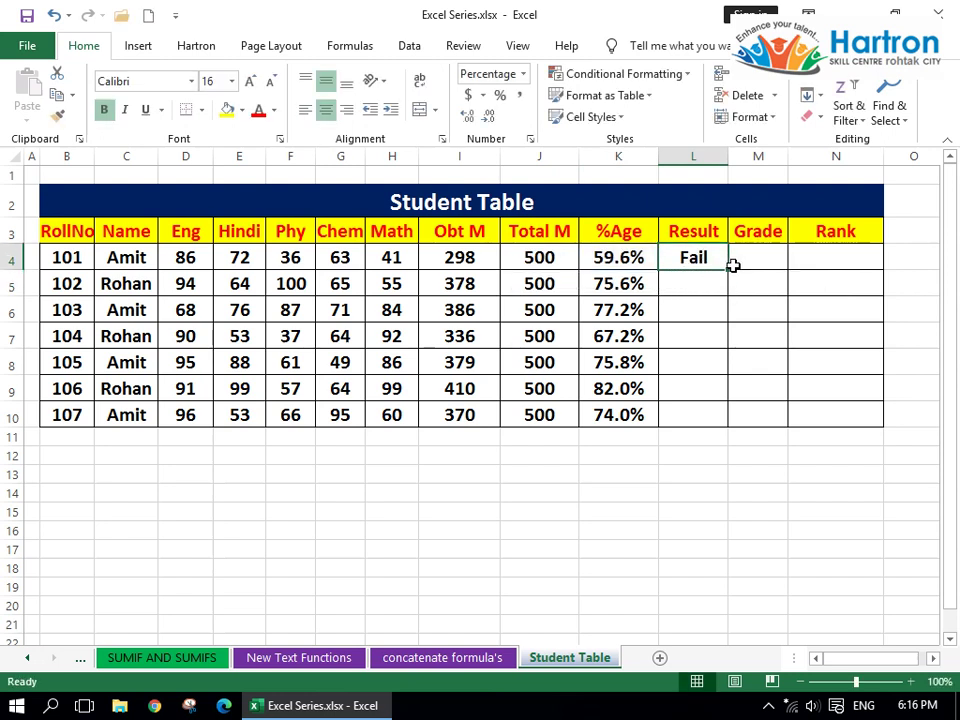
{"action": "left_click_drag", "start_coordinate": [728, 271], "coordinate": [733, 425]}
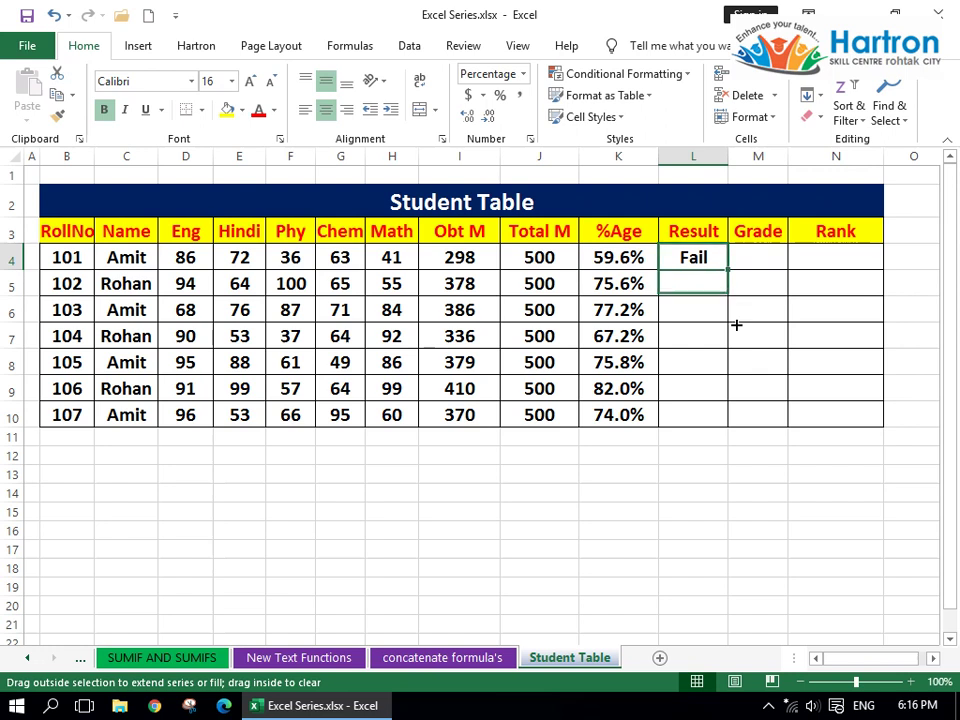
Change the pass threshold in L4 to 40% and refill L4:L10.
{"action": "double_click", "coordinate": [694, 256]}
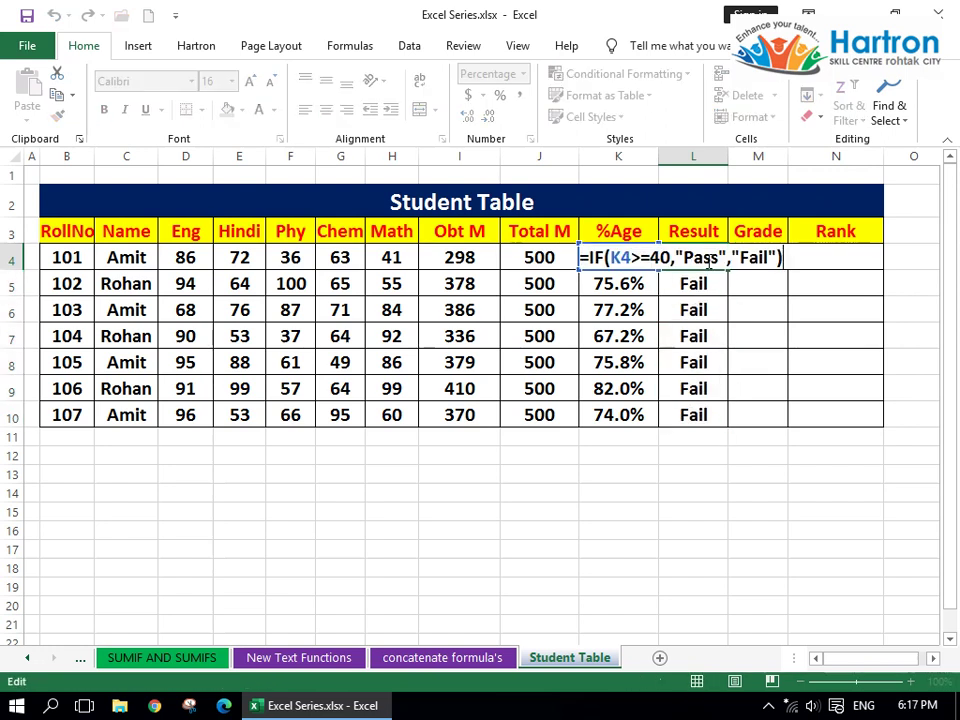
{"action": "left_click_drag", "start_coordinate": [722, 258], "coordinate": [679, 259]}
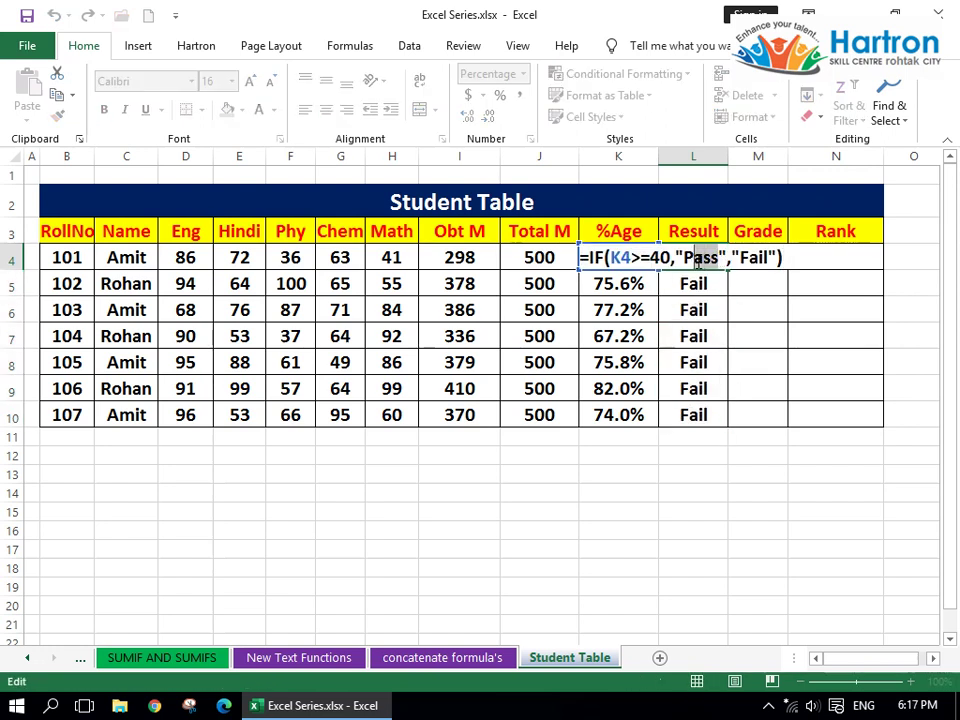
{"action": "left_click", "coordinate": [671, 258]}
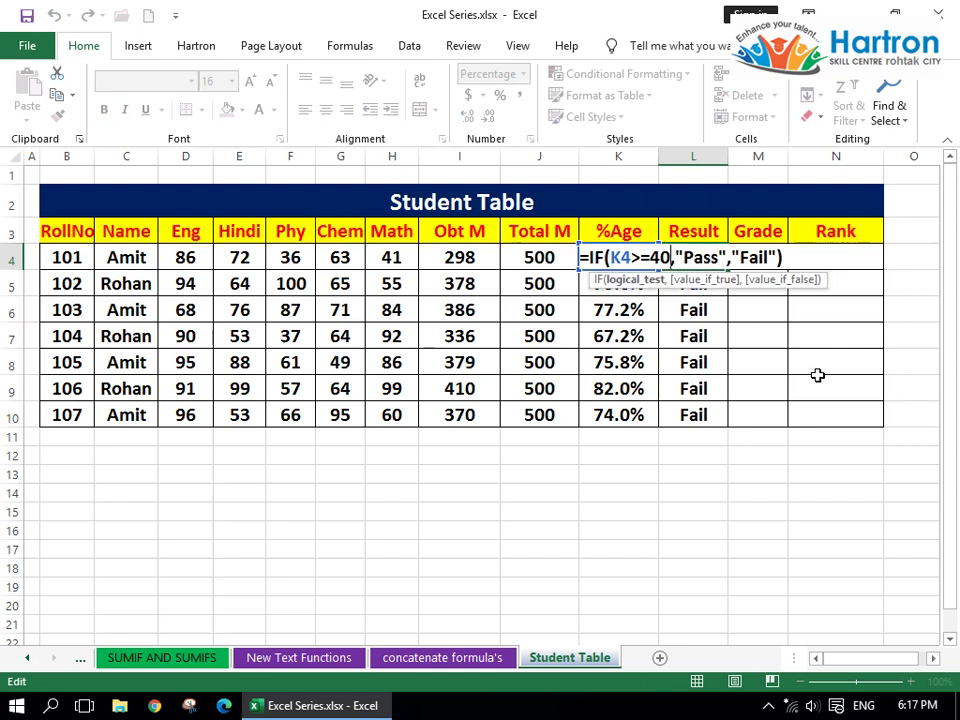
{"action": "type", "text": "%"}
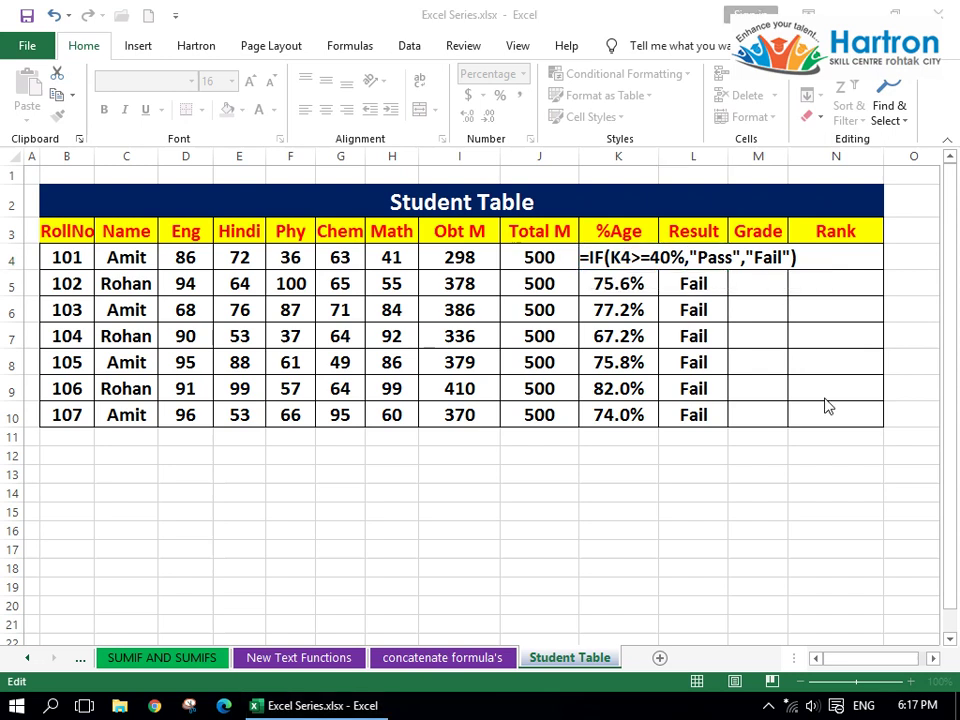
{"action": "left_click", "coordinate": [686, 258]}
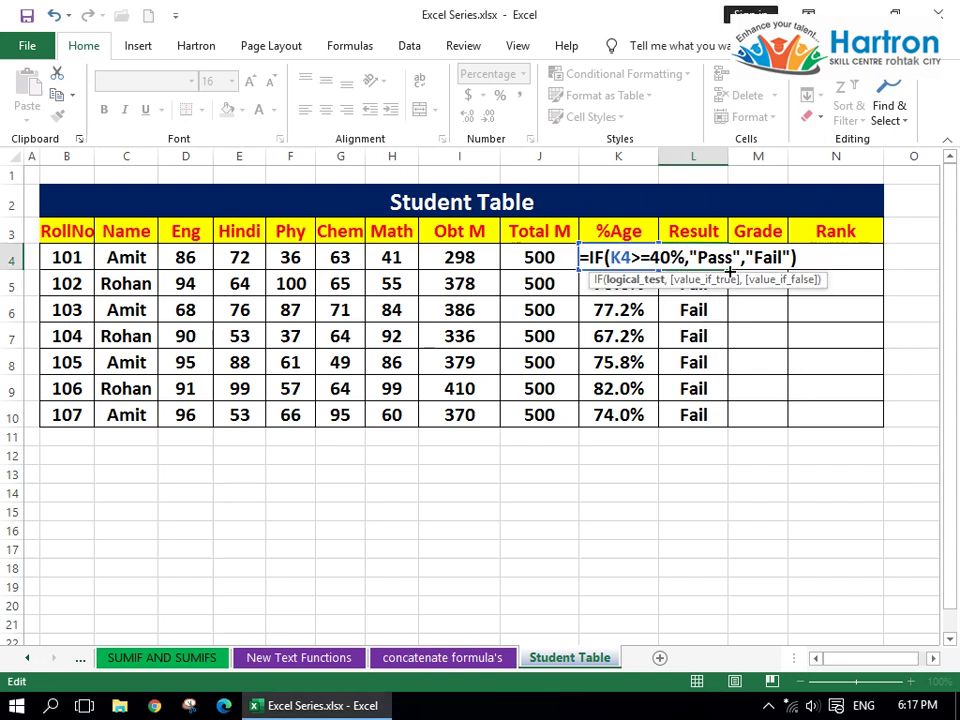
{"action": "key", "text": "ctrl+Return"}
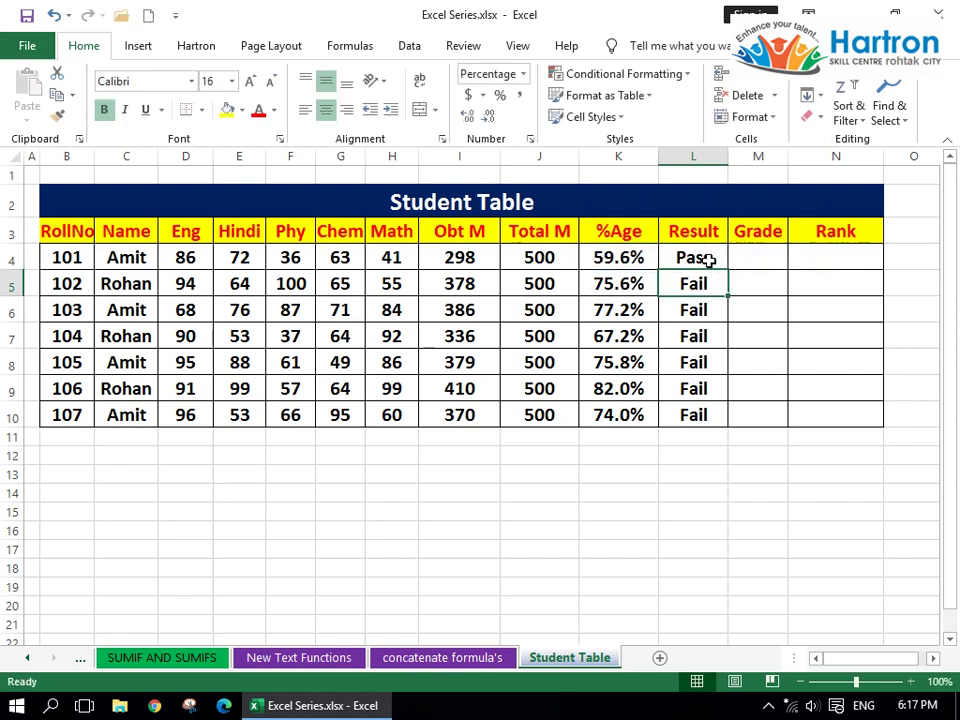
{"action": "left_click_drag", "start_coordinate": [729, 270], "coordinate": [718, 420]}
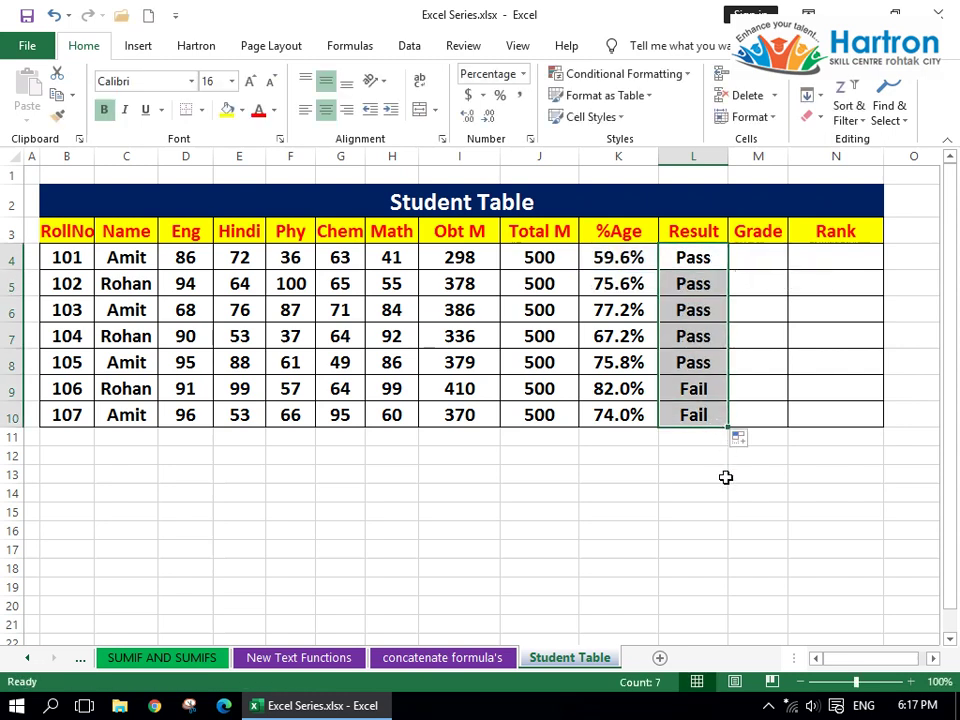
{"action": "left_click", "coordinate": [715, 475]}
{"action": "left_click", "coordinate": [693, 283]}
{"action": "left_click", "coordinate": [621, 257]}
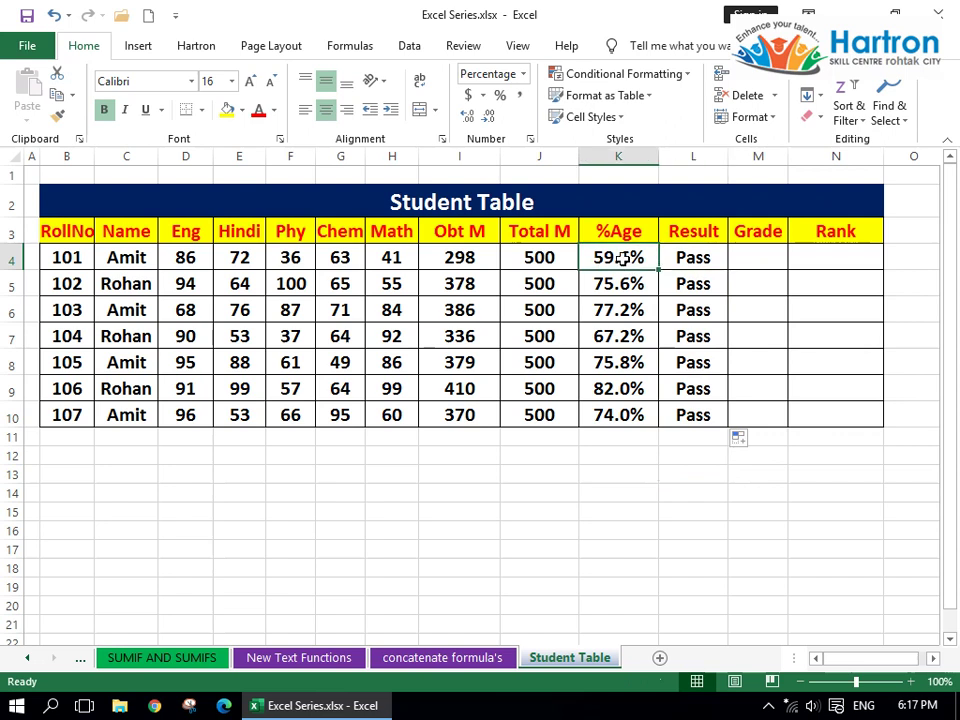
Enter 39 in K9 and confirm that row's Result turns to Fail.
{"action": "left_click", "coordinate": [707, 257]}
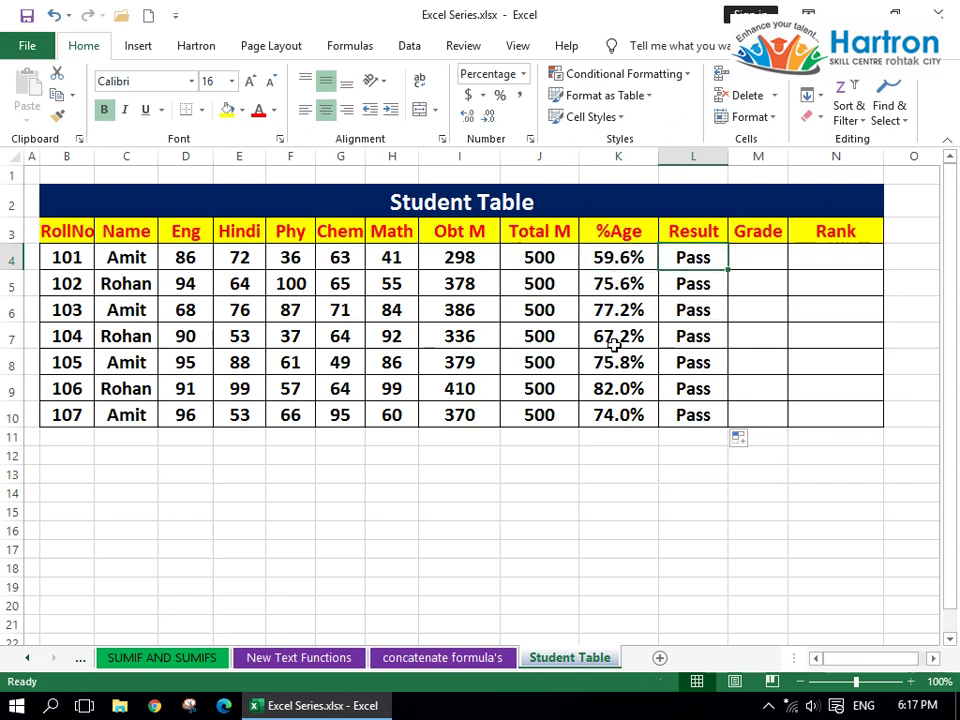
{"action": "left_click", "coordinate": [617, 386]}
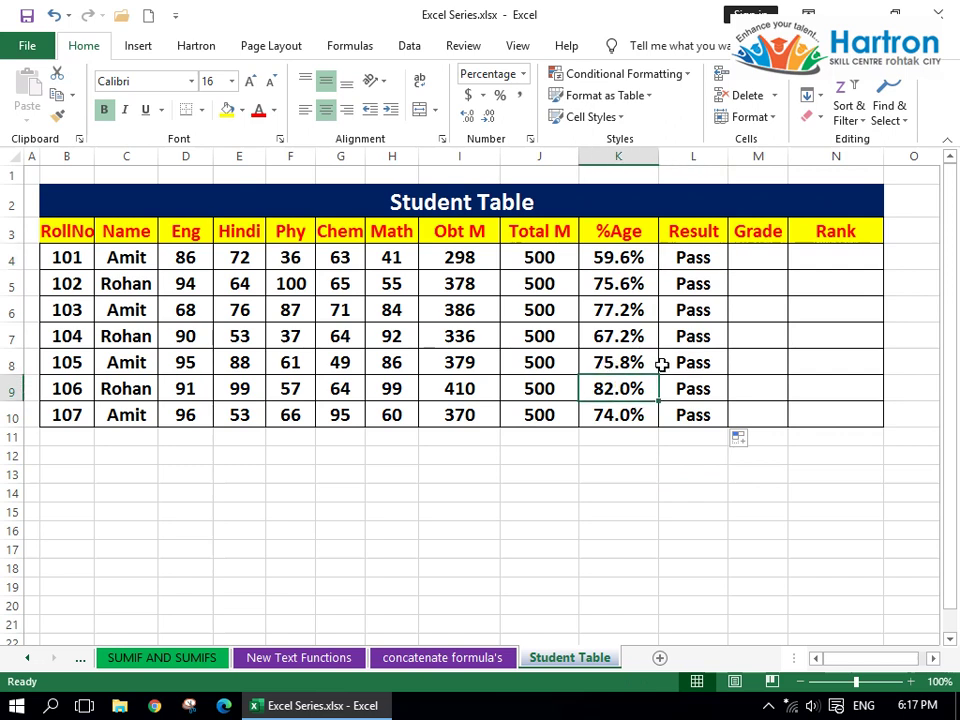
{"action": "type", "text": "39"}
{"action": "key", "text": "Return"}
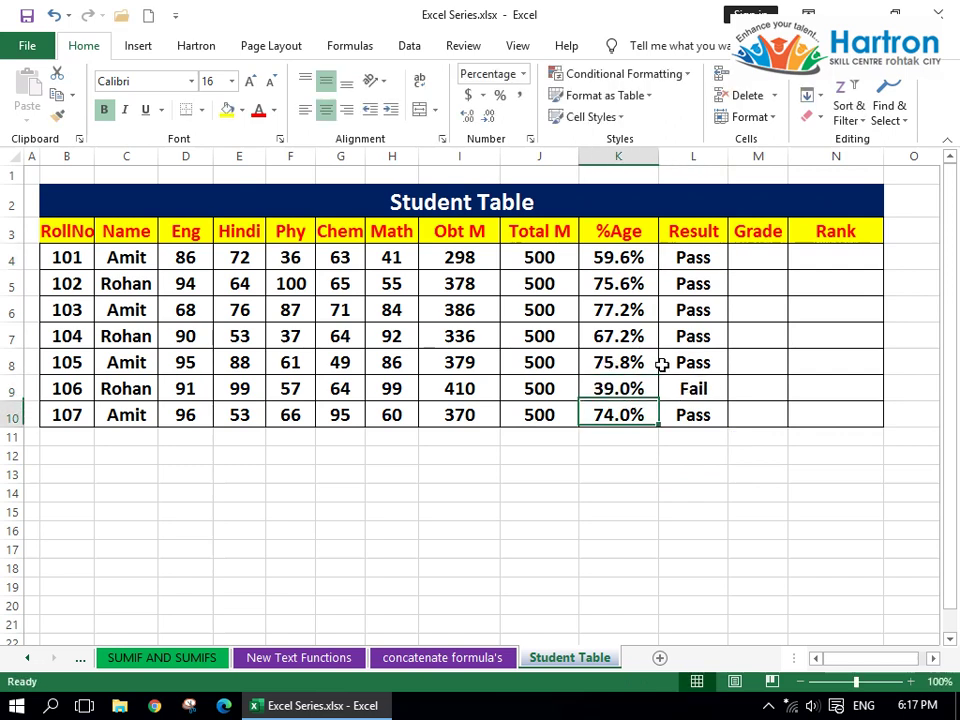
{"action": "left_click", "coordinate": [692, 388]}
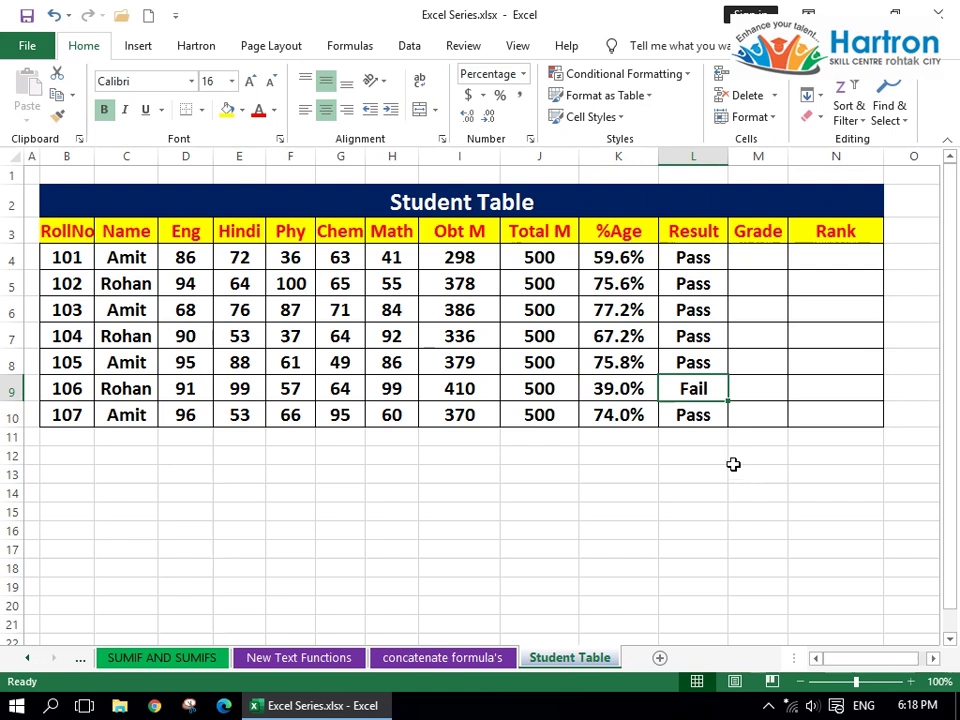
Inspect L4's IF formula unchanged, then select K4:K10.
{"action": "left_click", "coordinate": [695, 257]}
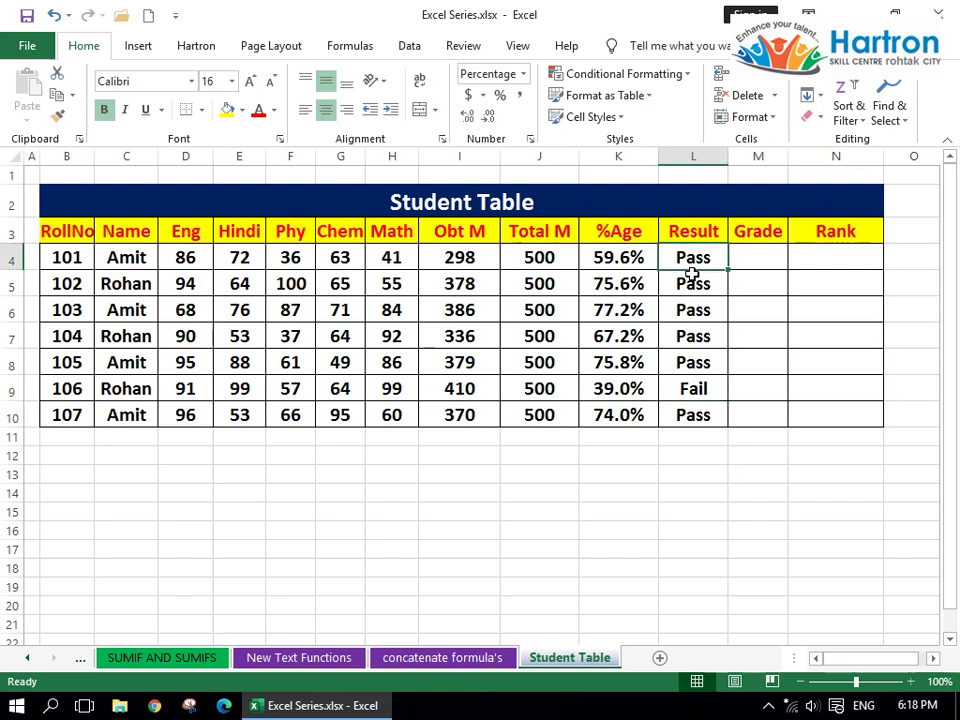
{"action": "double_click", "coordinate": [691, 266]}
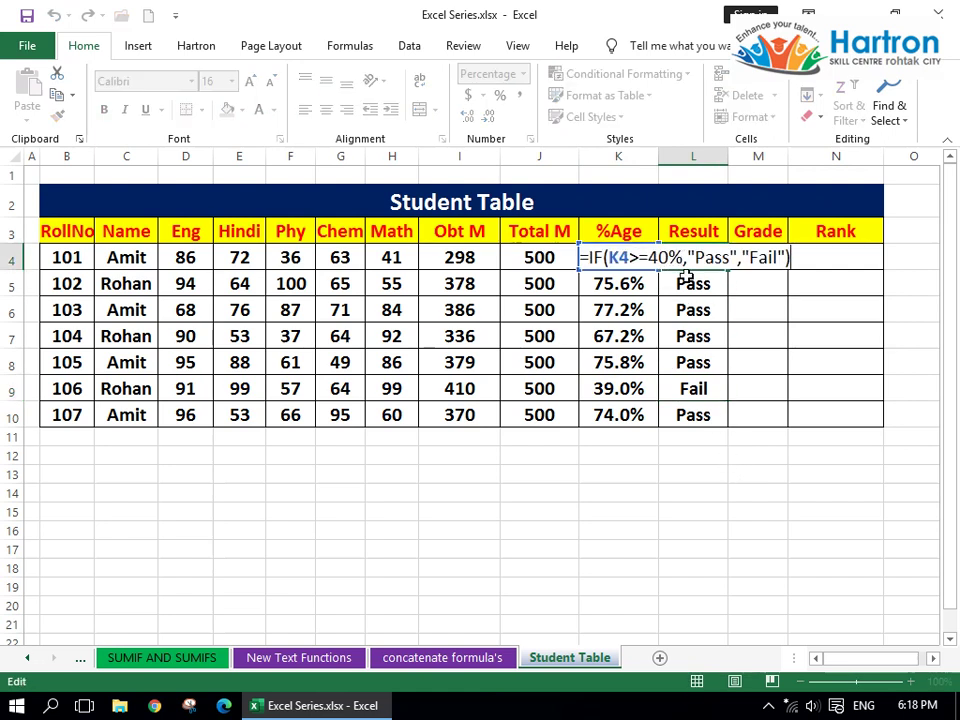
{"action": "key", "text": "Escape"}
{"action": "left_click", "coordinate": [617, 255]}
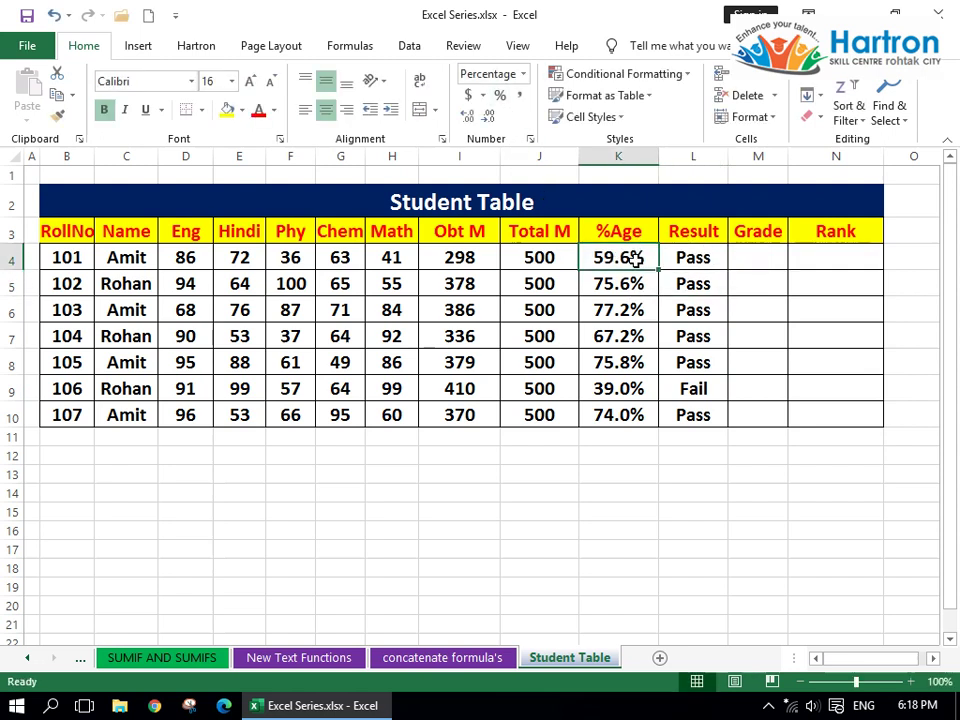
{"action": "left_click_drag", "start_coordinate": [637, 271], "coordinate": [641, 412]}
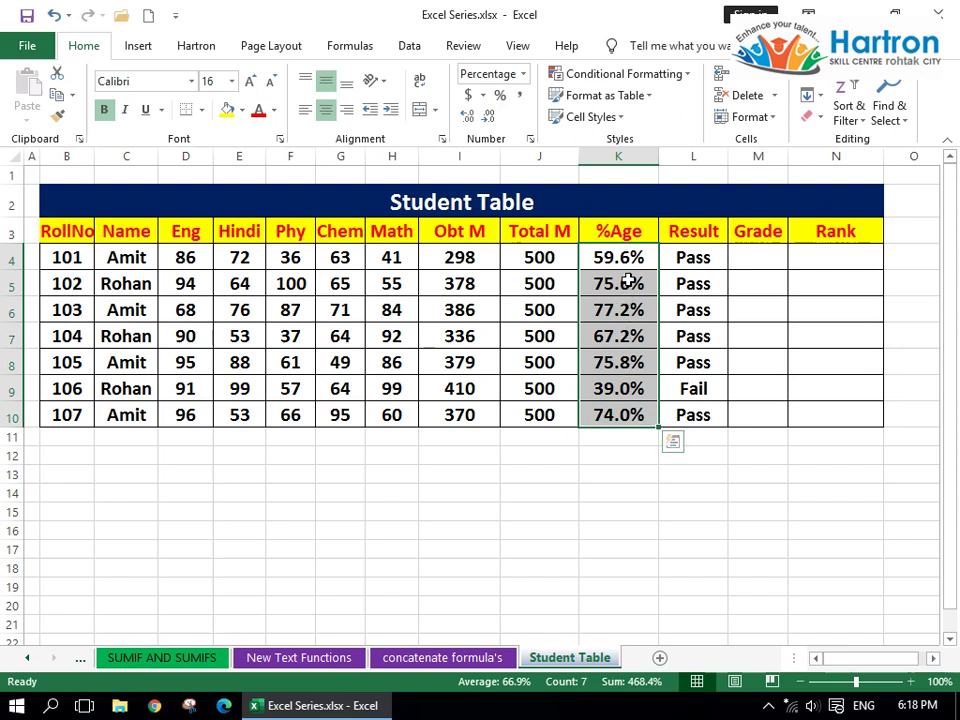
Apply the custom format 0.0 "%" to the selected %Age cells.
{"action": "left_click", "coordinate": [522, 73]}
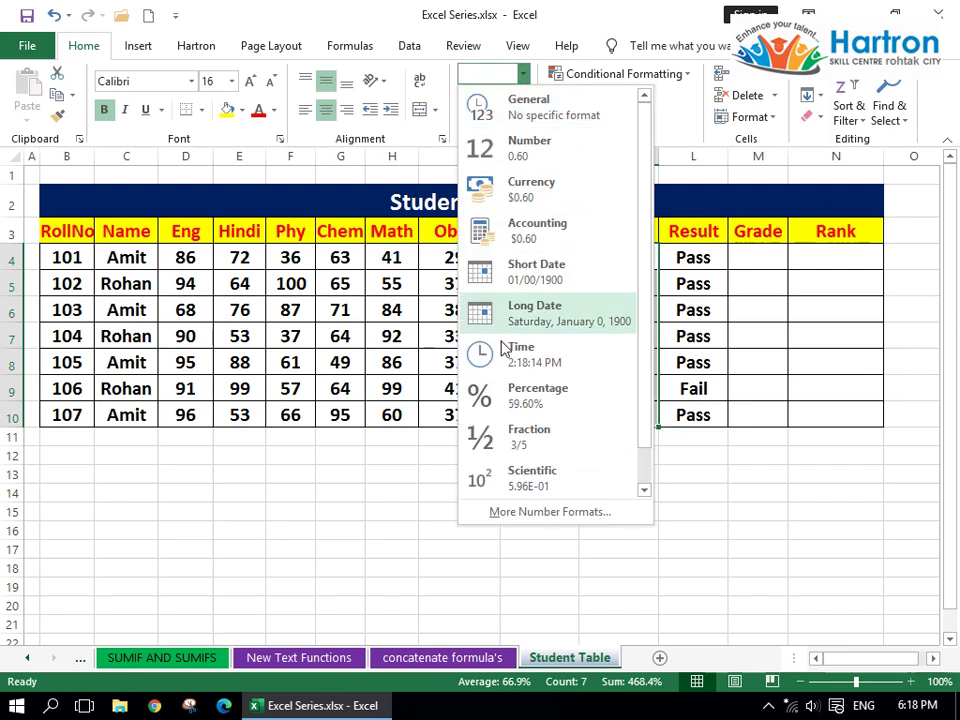
{"action": "left_click", "coordinate": [550, 512]}
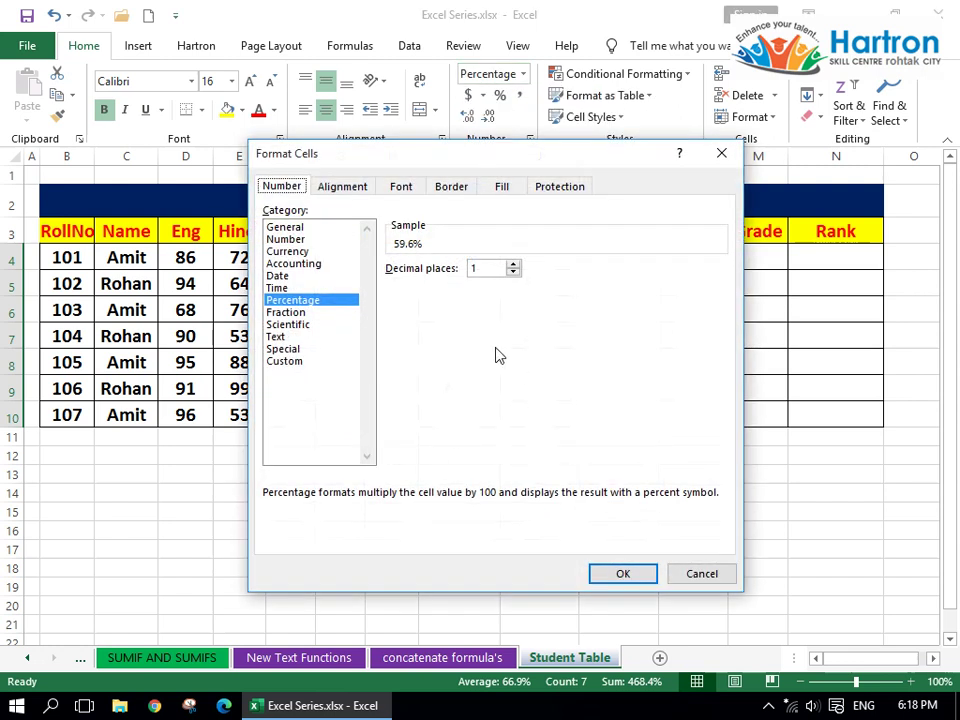
{"action": "left_click", "coordinate": [288, 361]}
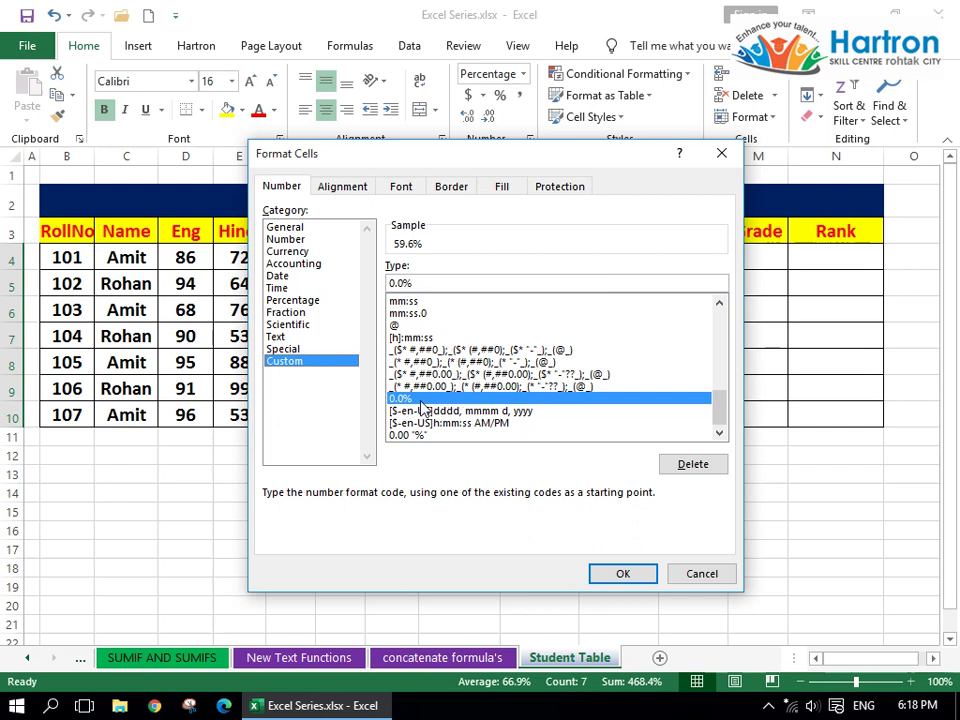
{"action": "left_click", "coordinate": [403, 282]}
{"action": "type", "text": "\"%"}
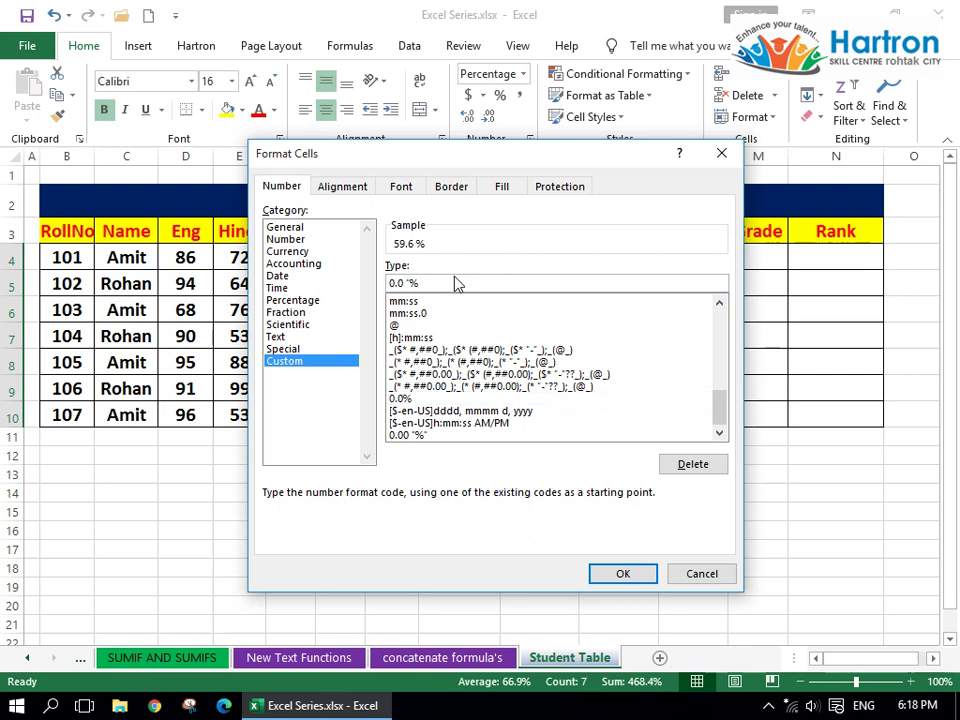
{"action": "type", "text": "\""}
{"action": "left_click", "coordinate": [622, 573]}
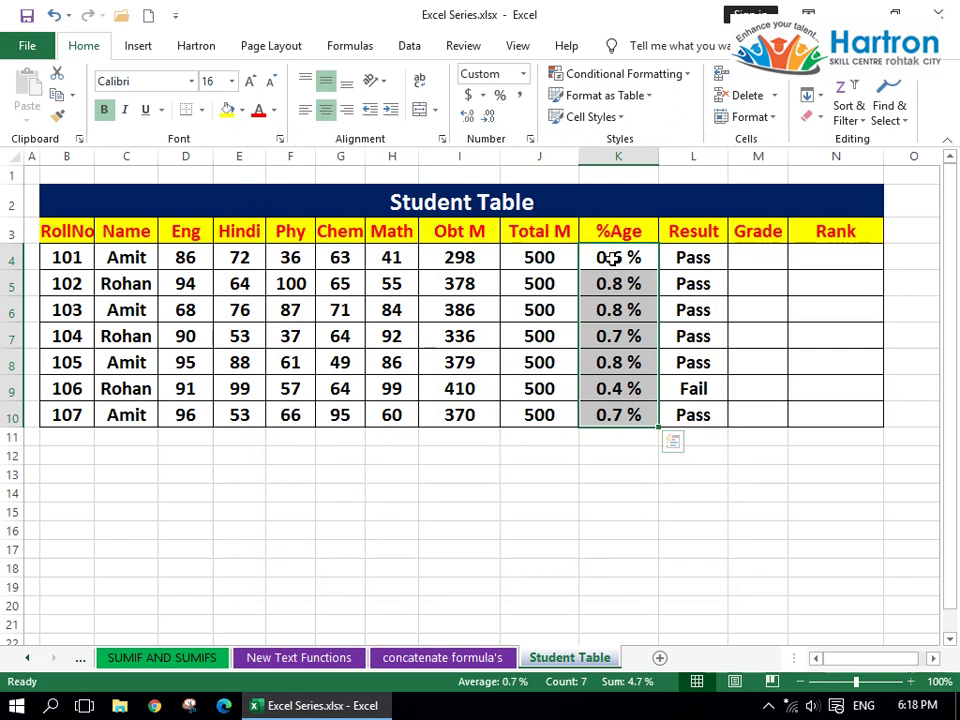
{"action": "double_click", "coordinate": [612, 257]}
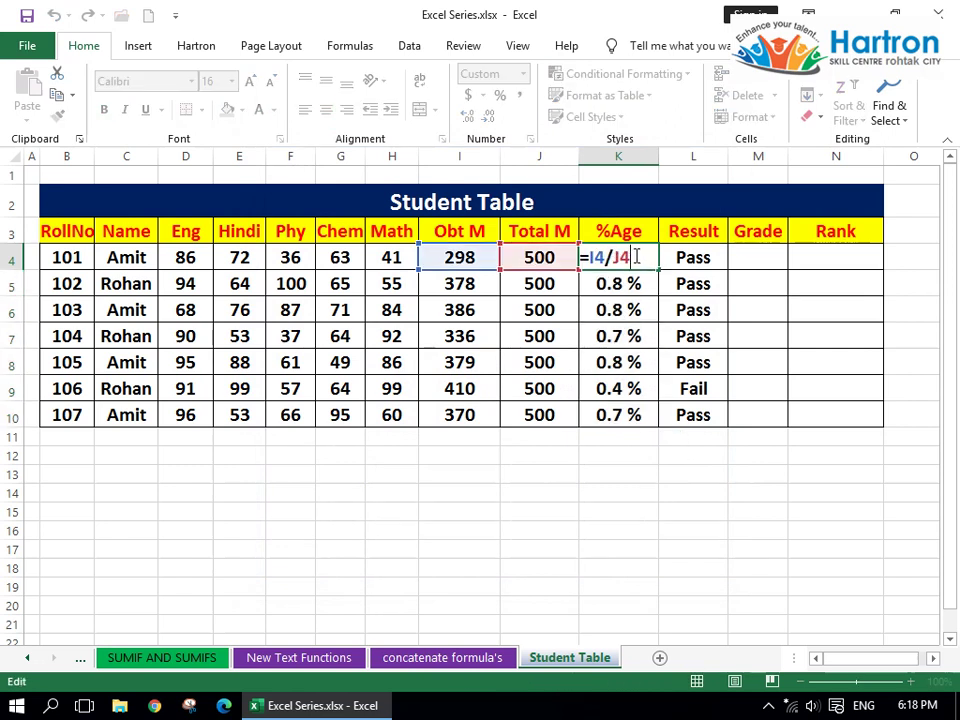
Change K4 to =I4/J4*100 and fill it down to K10.
{"action": "type", "text": "*100"}
{"action": "key", "text": "Return"}
{"action": "left_click", "coordinate": [636, 256]}
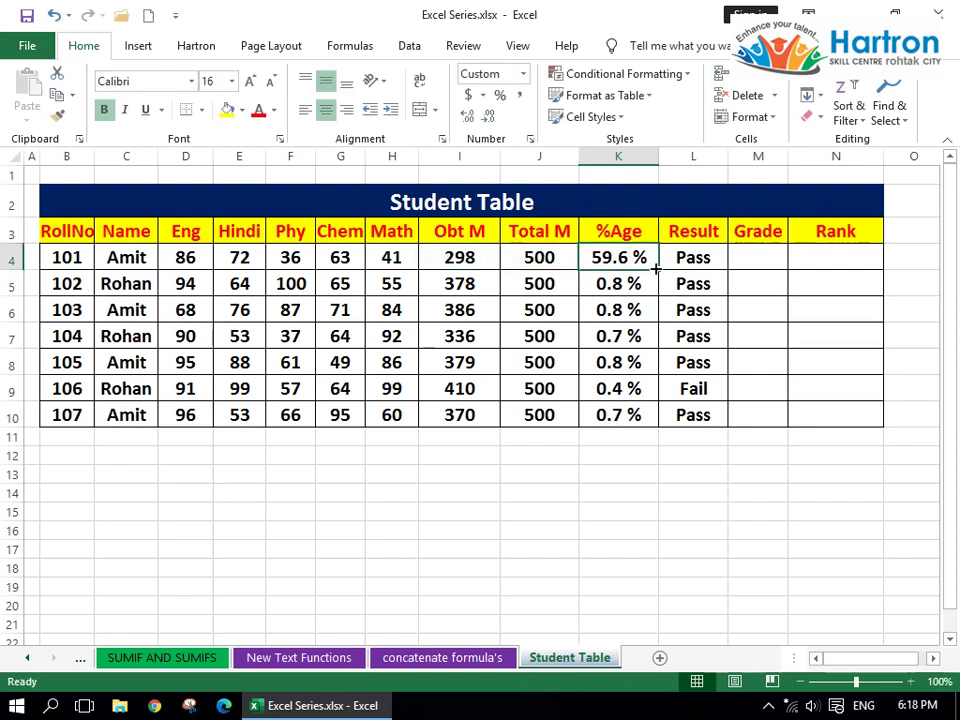
{"action": "left_click_drag", "start_coordinate": [657, 270], "coordinate": [655, 430]}
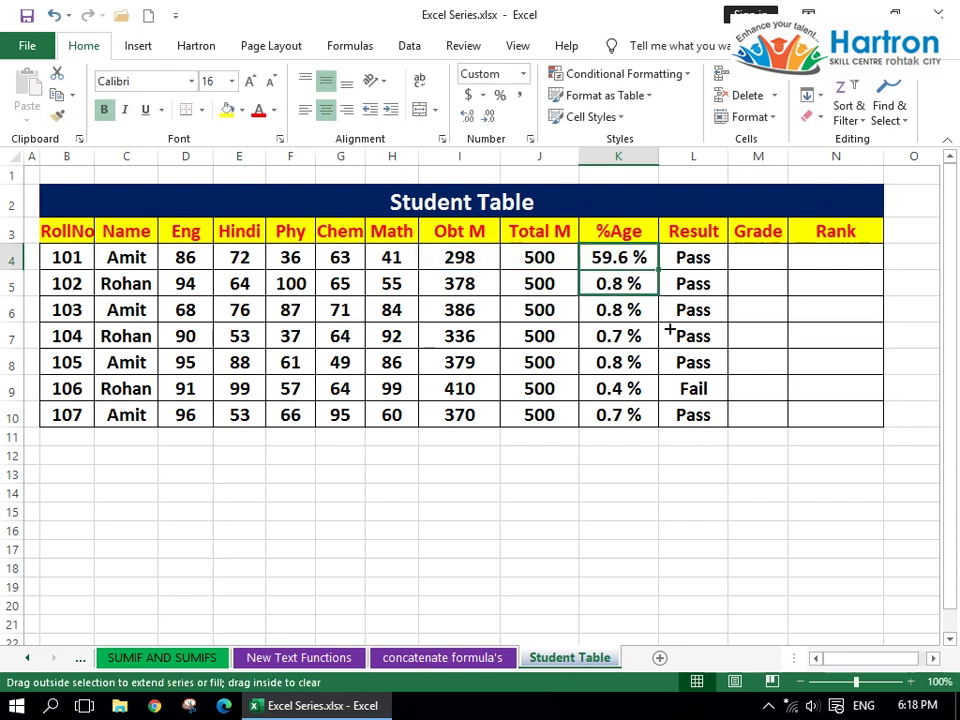
Change L4's threshold from 40% to 40 and fill it down to L10.
{"action": "left_click", "coordinate": [700, 259]}
{"action": "double_click", "coordinate": [706, 259]}
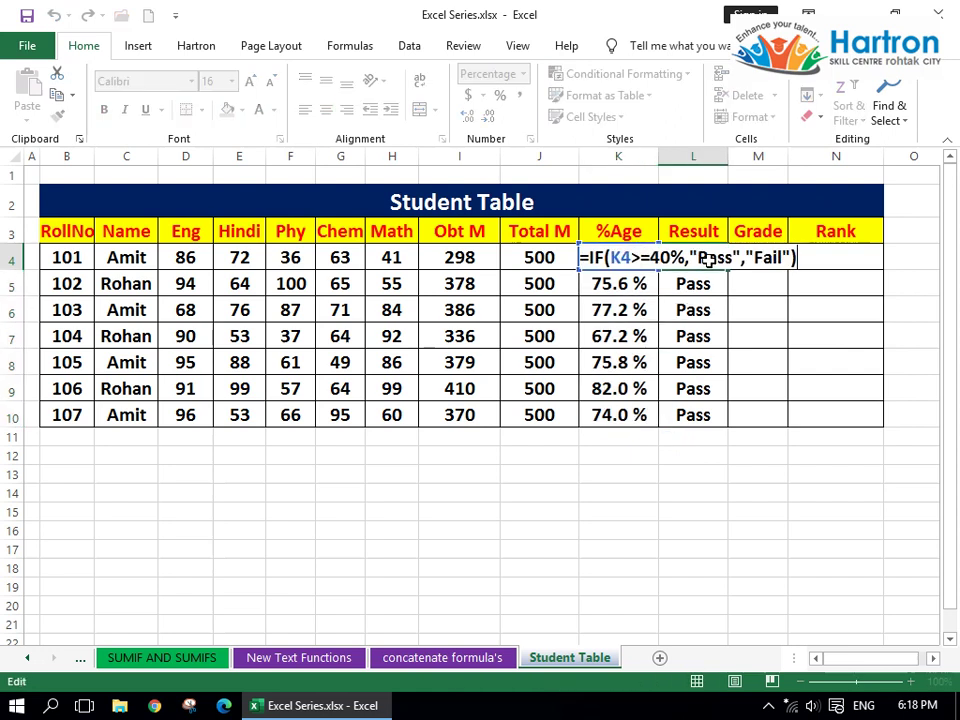
{"action": "left_click", "coordinate": [684, 259]}
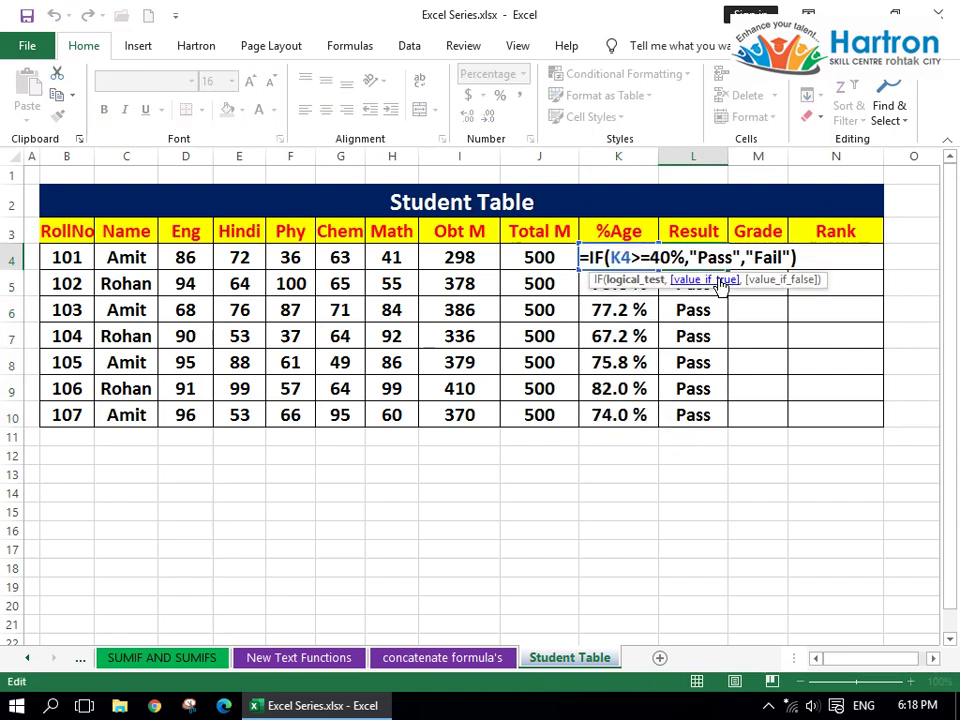
{"action": "key", "text": "BackSpace"}
{"action": "key", "text": "Return"}
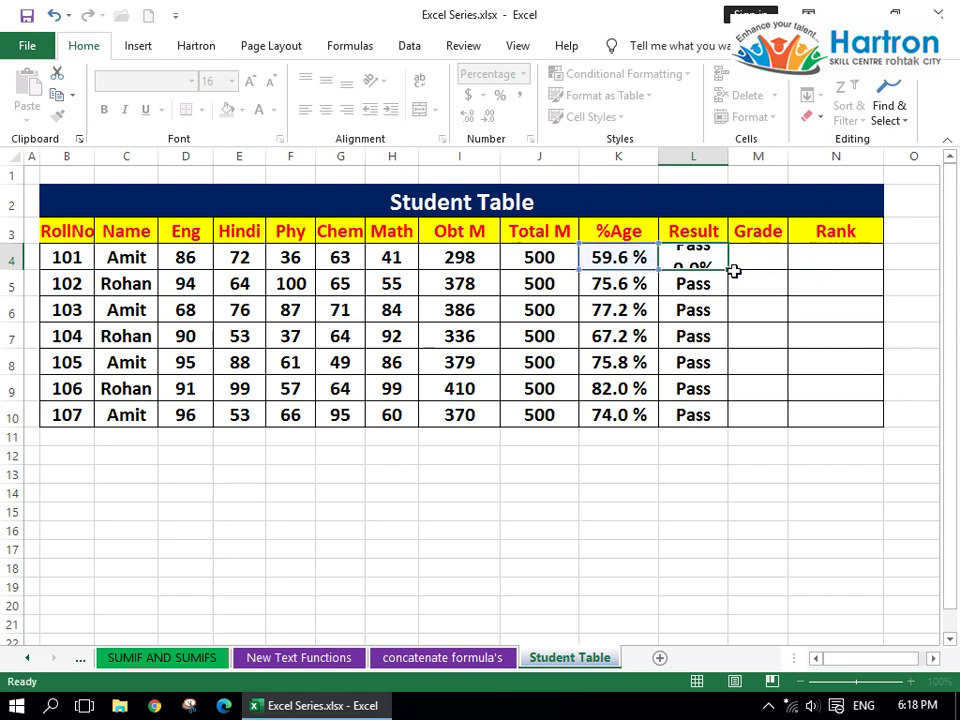
{"action": "left_click", "coordinate": [702, 255]}
{"action": "left_click_drag", "start_coordinate": [727, 269], "coordinate": [727, 421]}
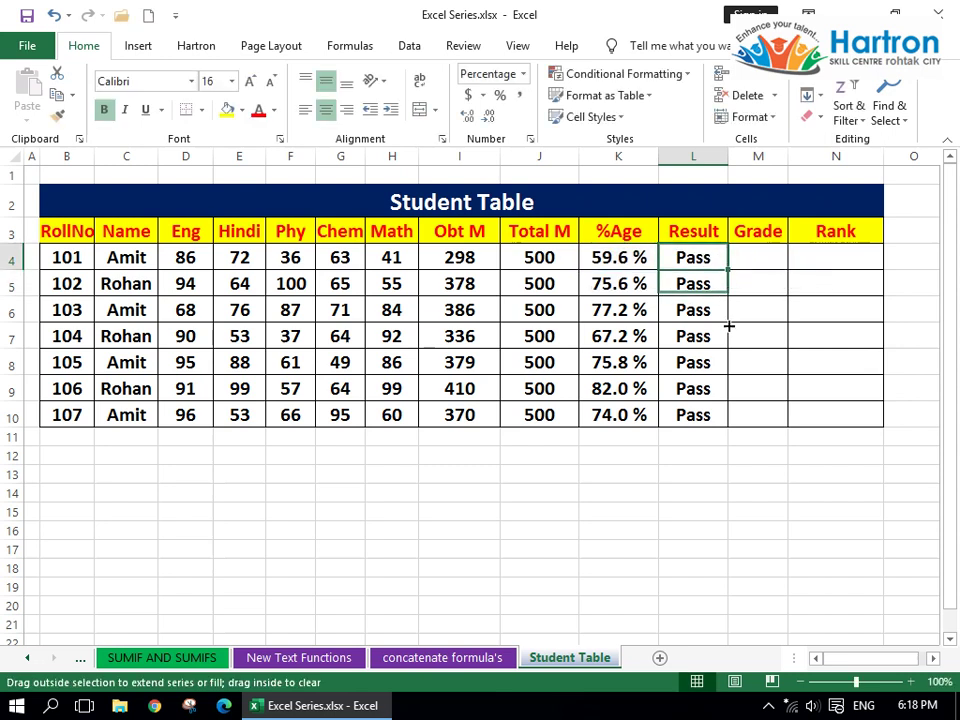
{"action": "left_click", "coordinate": [725, 456]}
Review L4's Pass/Fail formula and K4's number format without changes.
{"action": "left_click", "coordinate": [694, 265]}
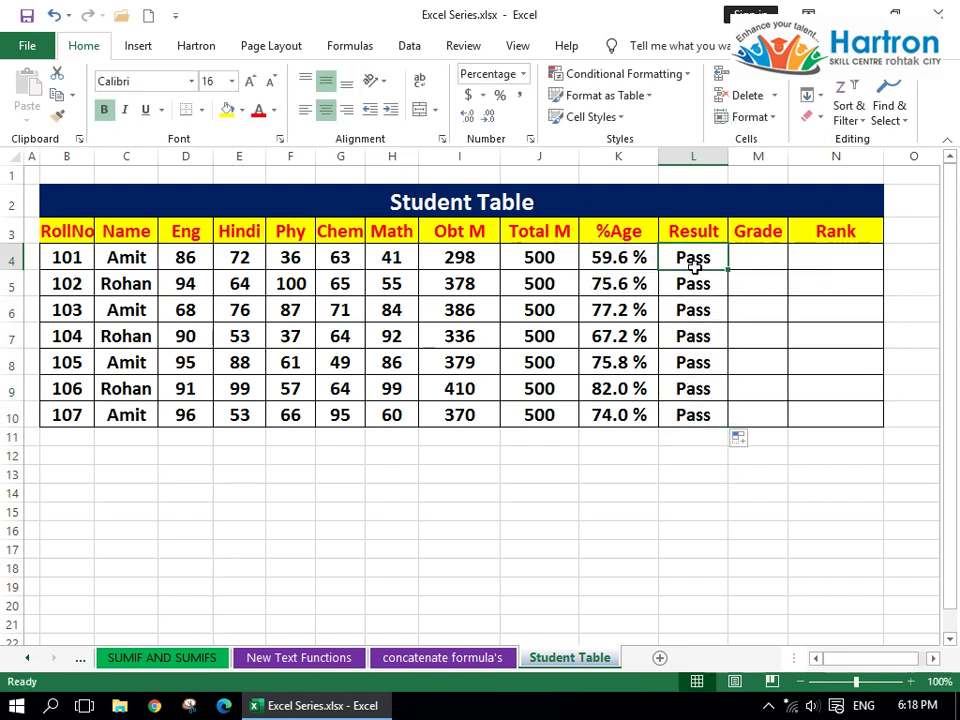
{"action": "double_click", "coordinate": [694, 262]}
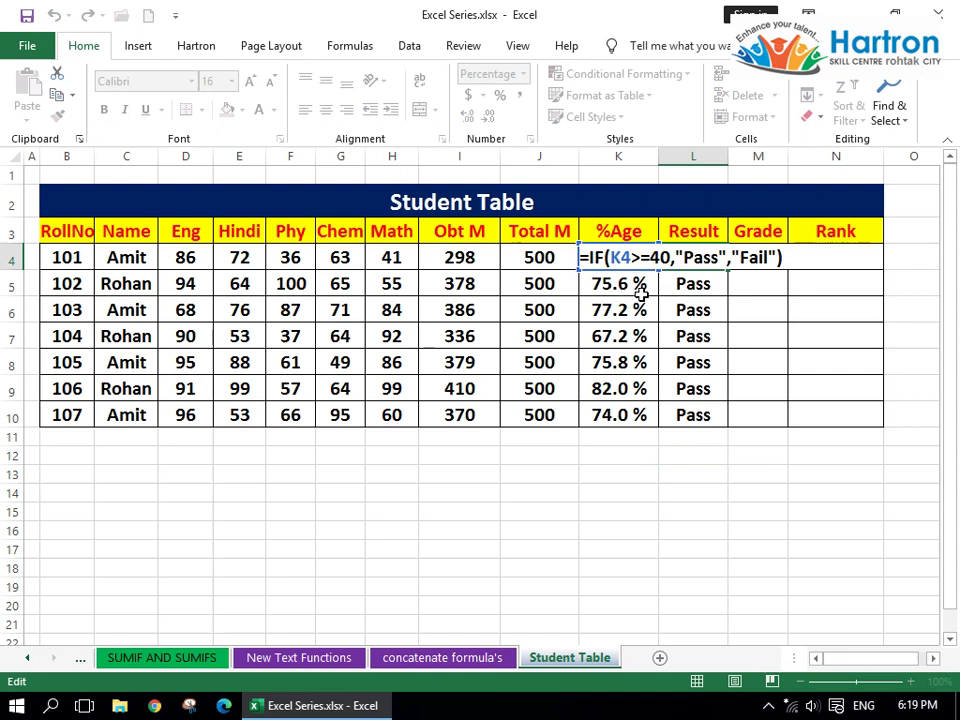
{"action": "key", "text": "Return"}
{"action": "left_click", "coordinate": [627, 257]}
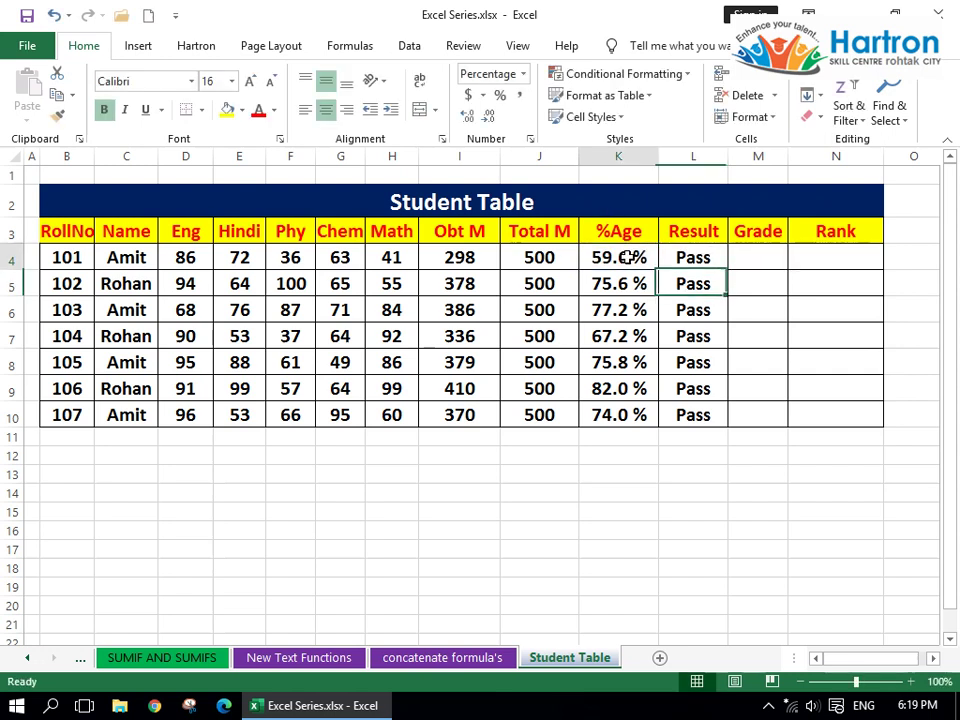
{"action": "left_click", "coordinate": [522, 74]}
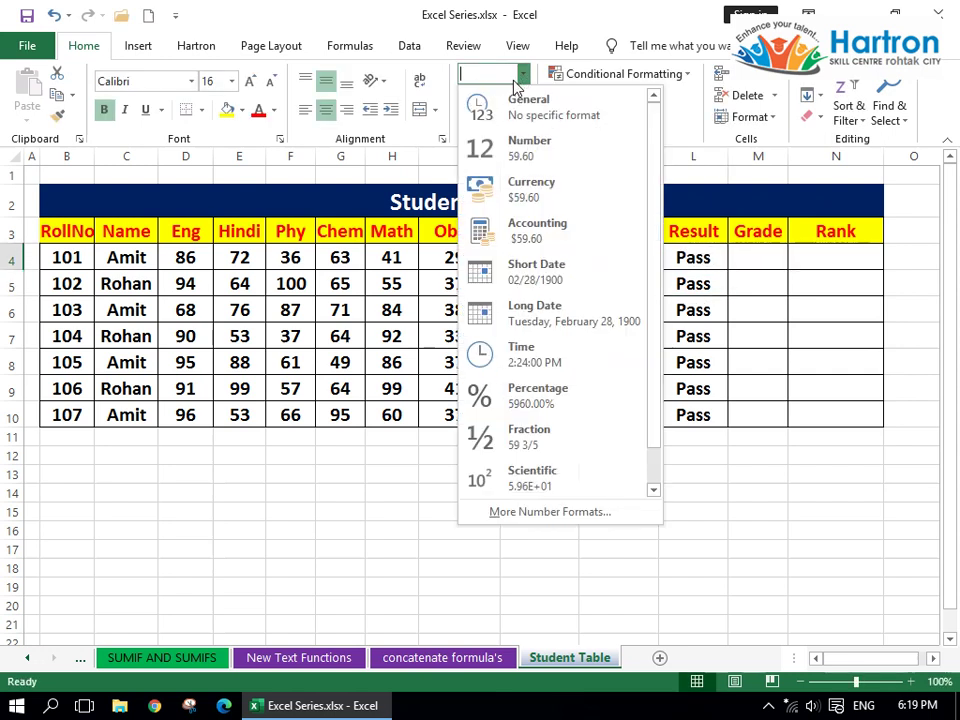
{"action": "left_click", "coordinate": [728, 460]}
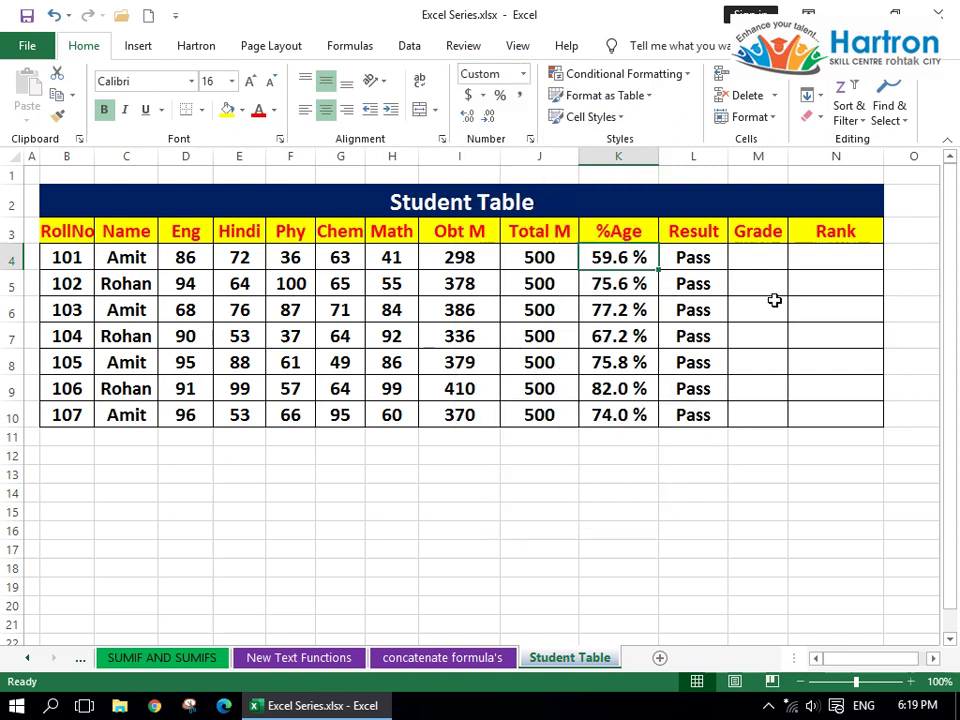
{"action": "left_click", "coordinate": [759, 261]}
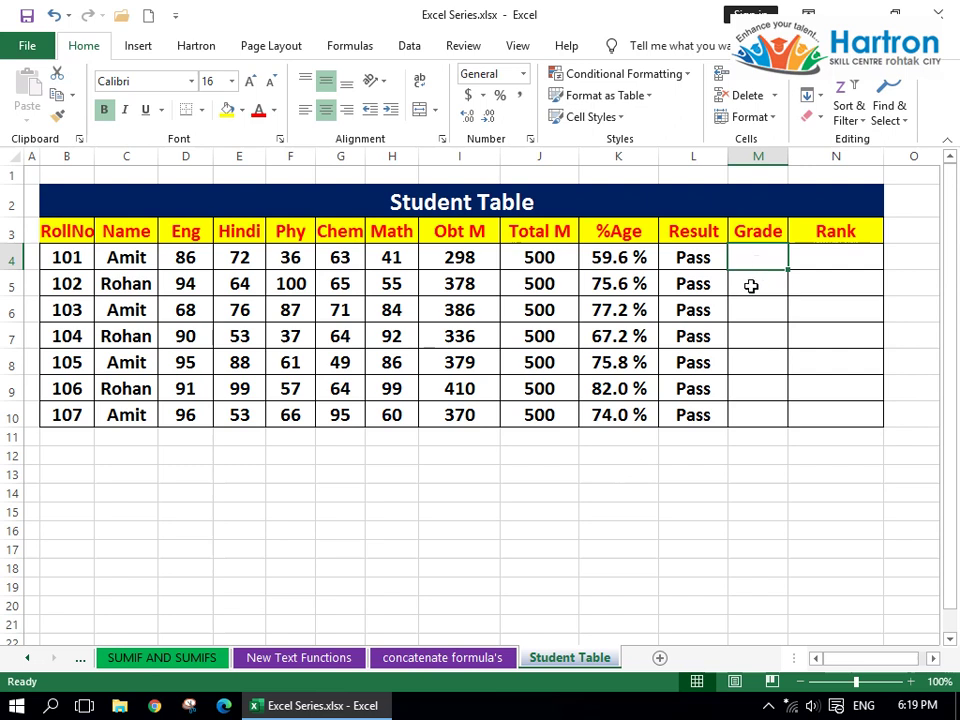
Start M4's grade formula with grade A at 90 and B at 80.
{"action": "type", "text": "=IF("}
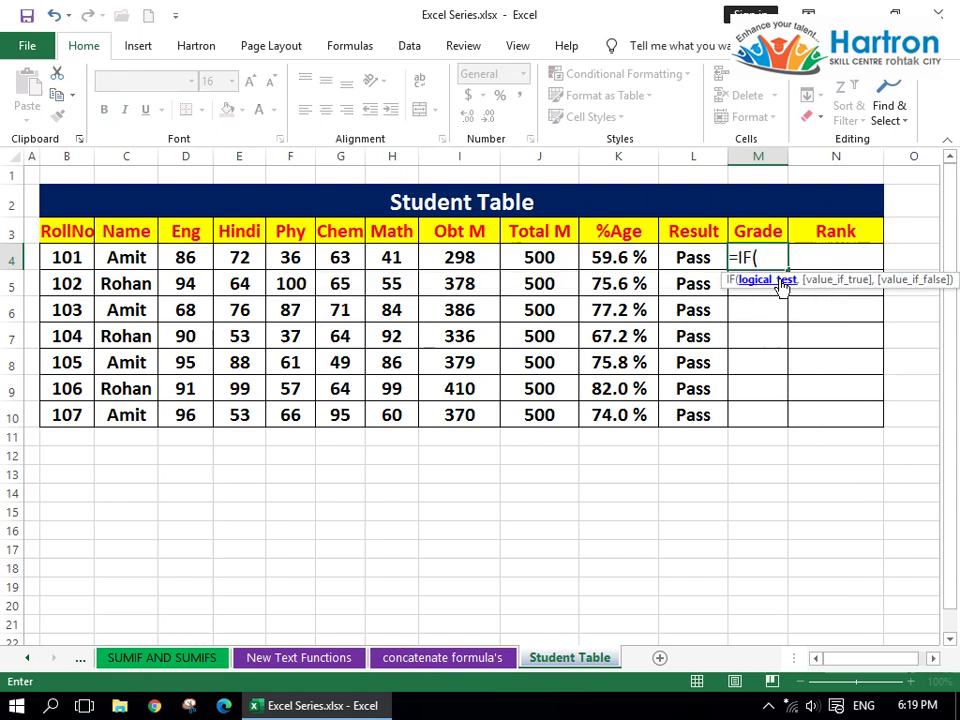
{"action": "left_click", "coordinate": [628, 258]}
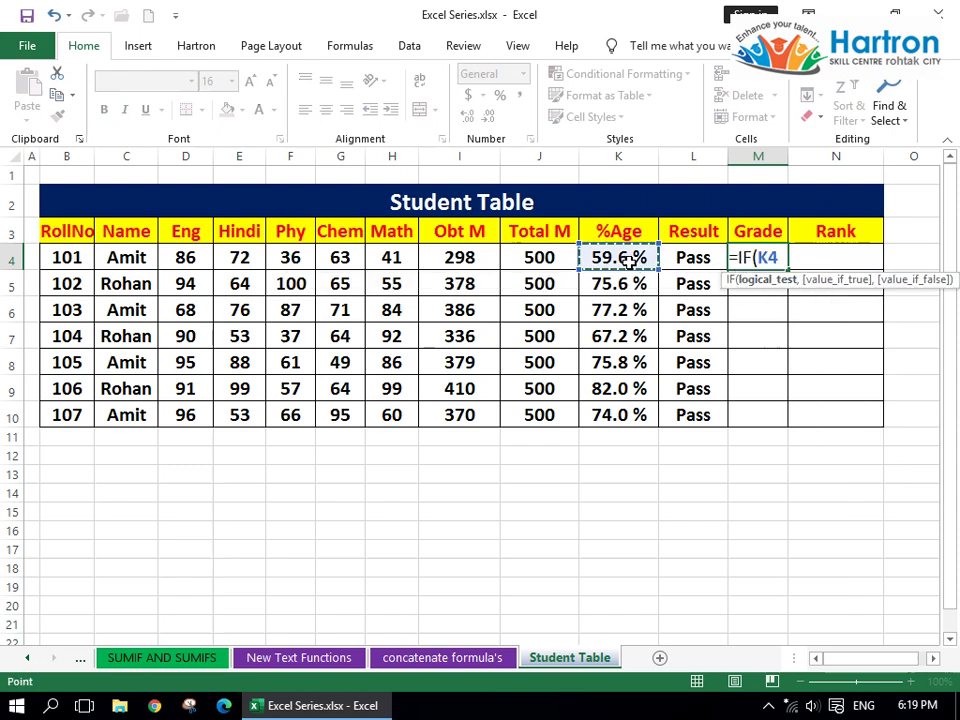
{"action": "type", "text": ">=90"}
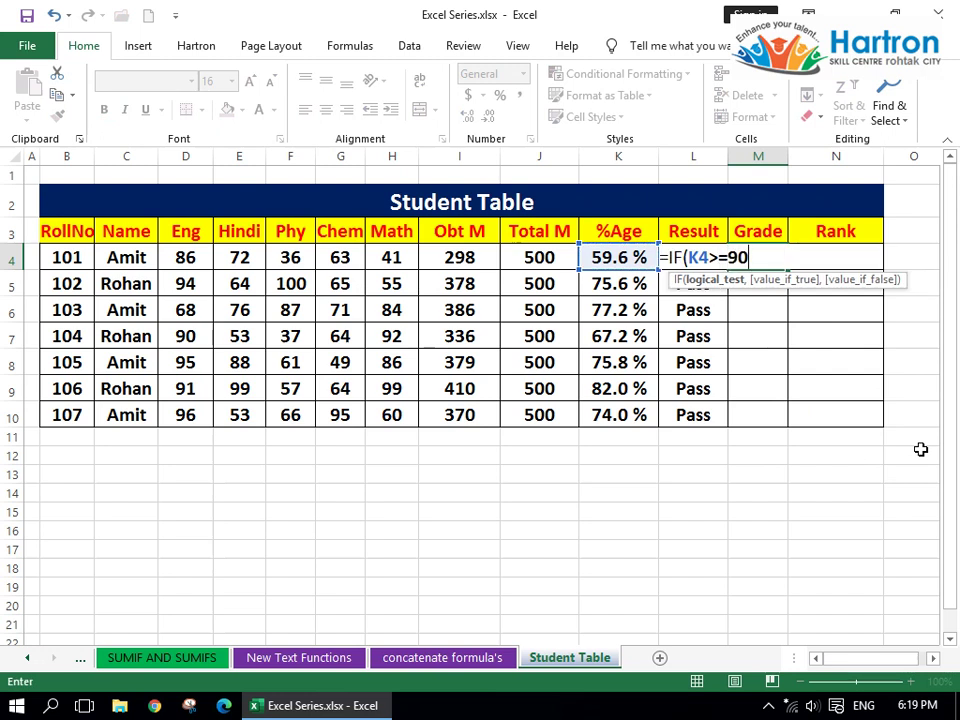
{"action": "type", "text": ",\""}
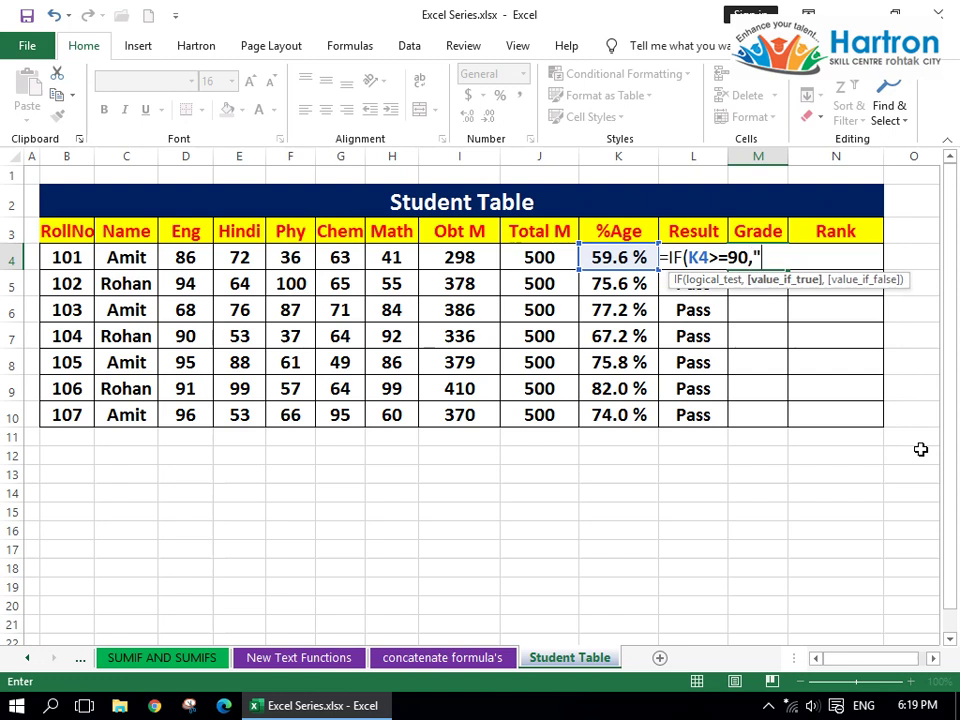
{"action": "type", "text": "A"}
{"action": "type", "text": "\","}
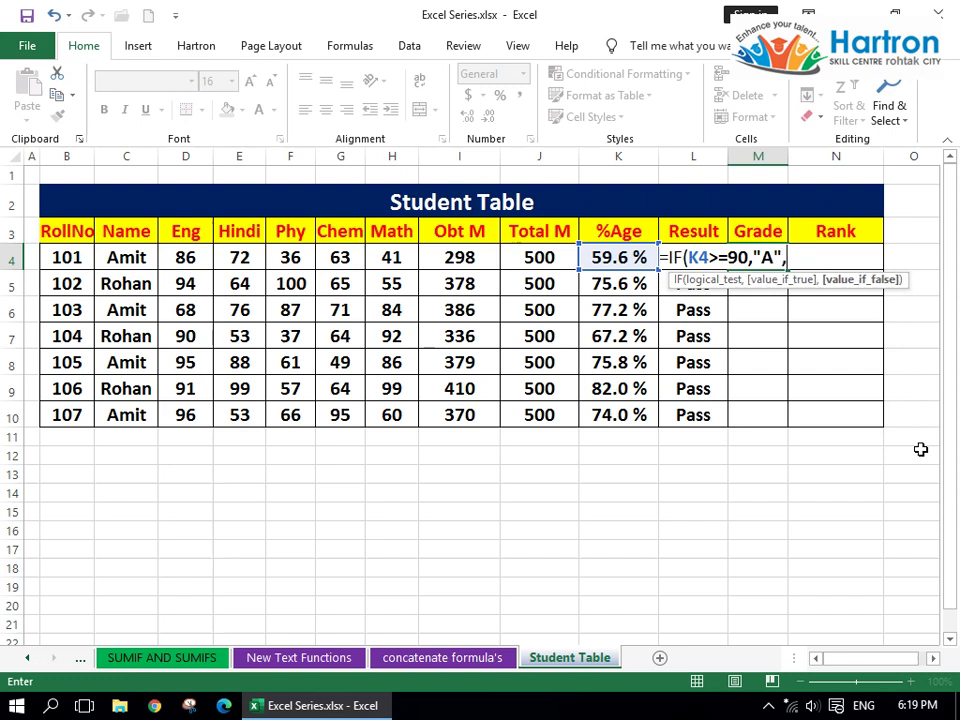
{"action": "type", "text": "if"}
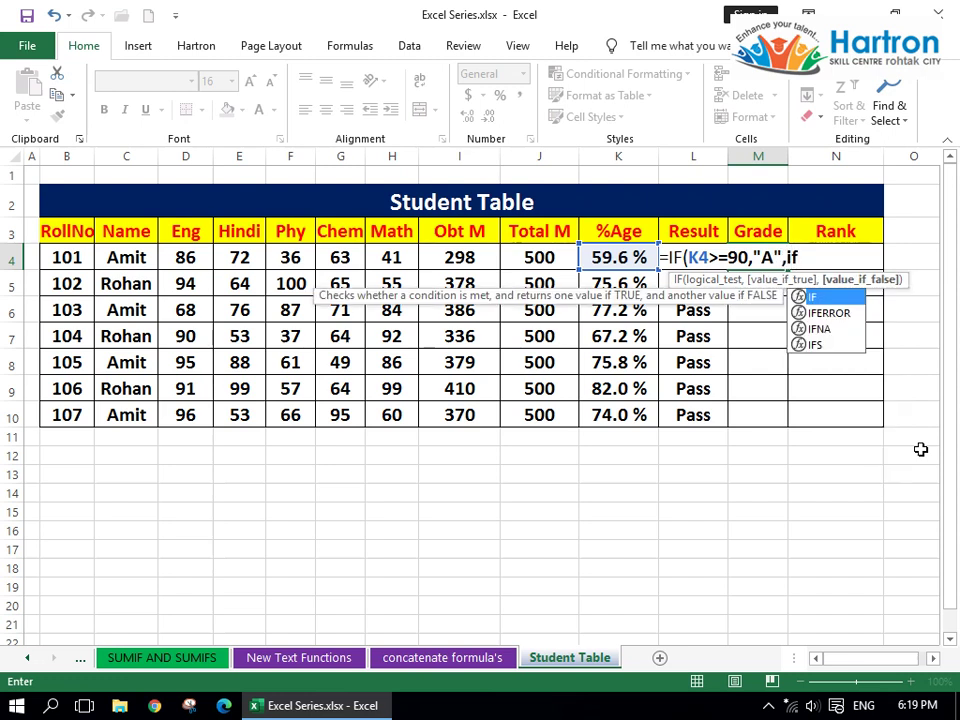
{"action": "double_click", "coordinate": [820, 296]}
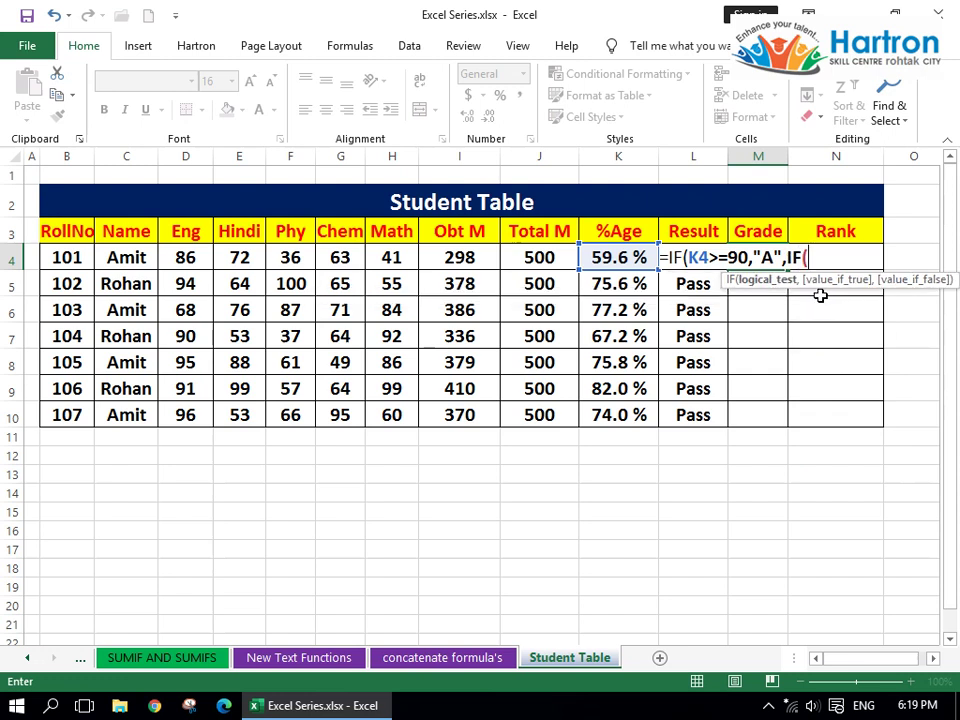
{"action": "left_click", "coordinate": [603, 257]}
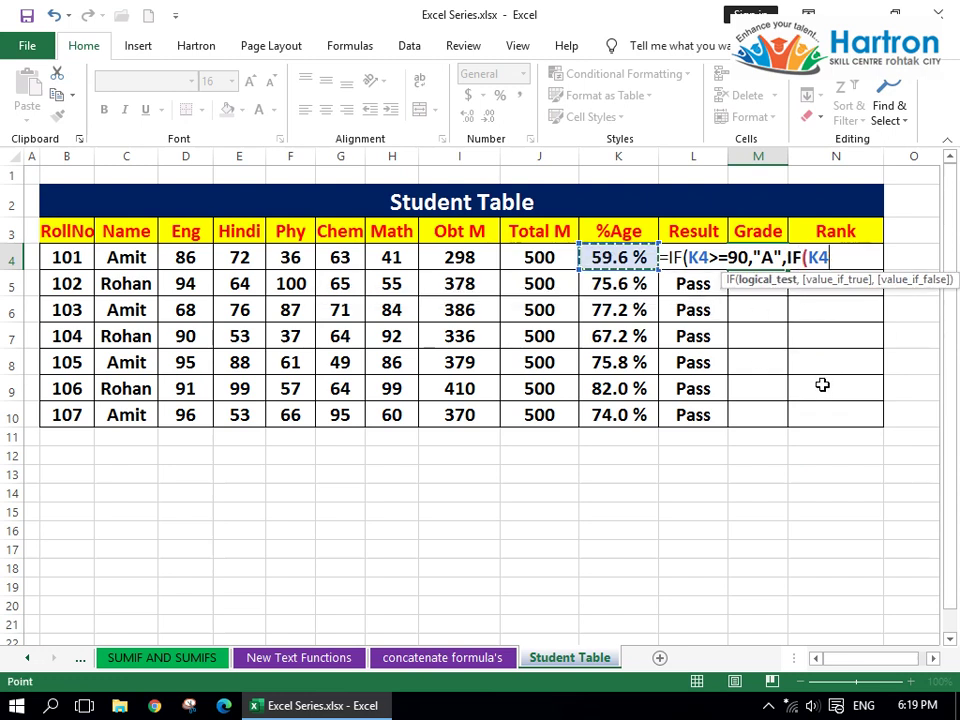
{"action": "type", "text": ">"}
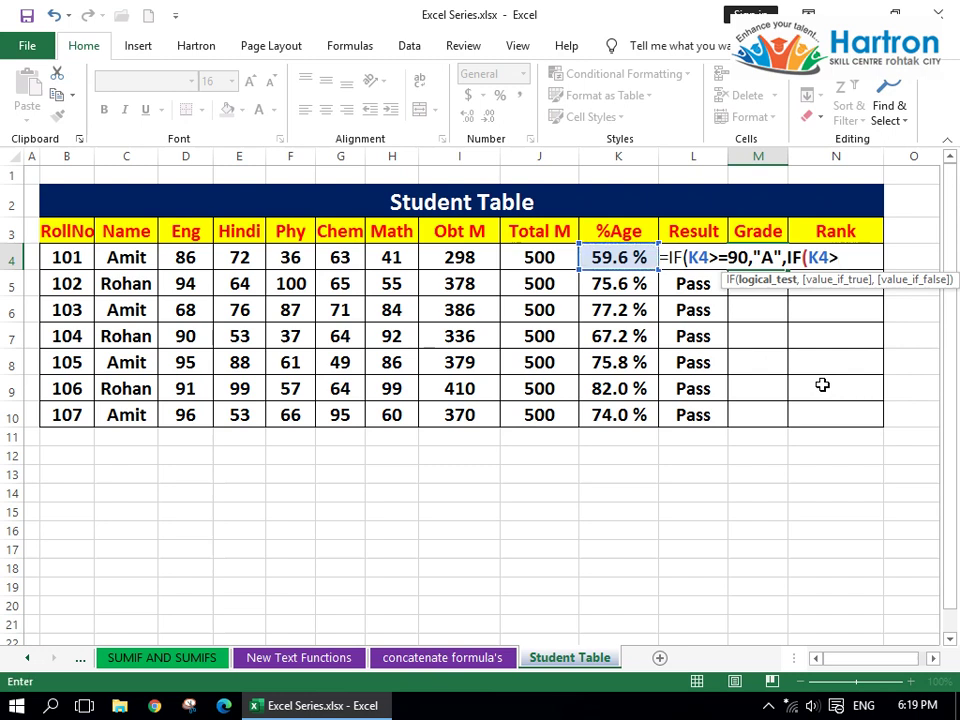
{"action": "type", "text": "=80"}
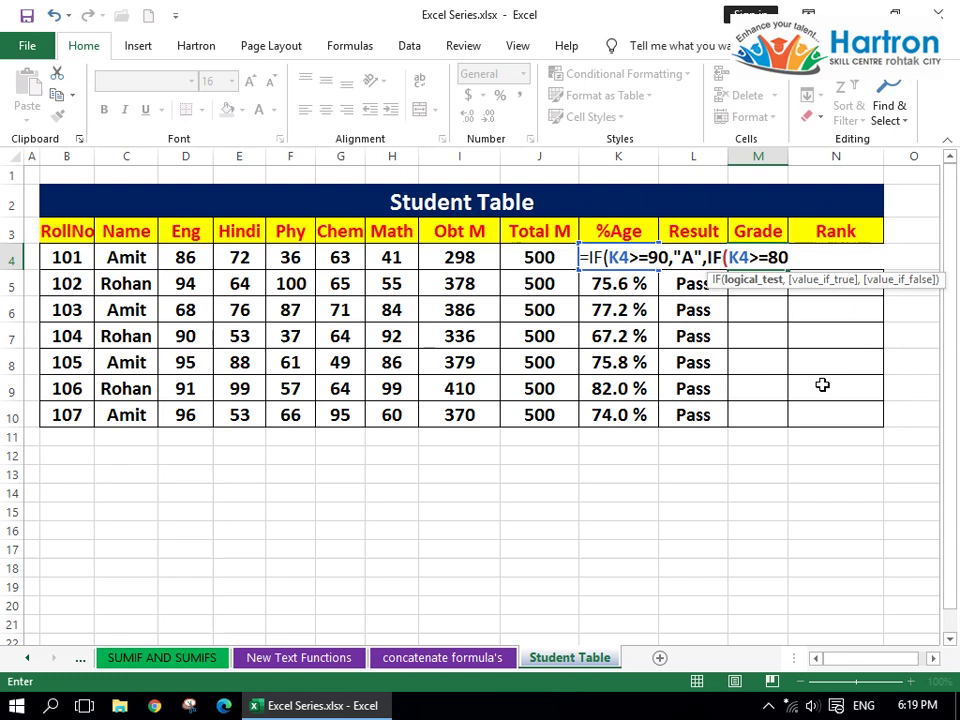
{"action": "type", "text": ",\""}
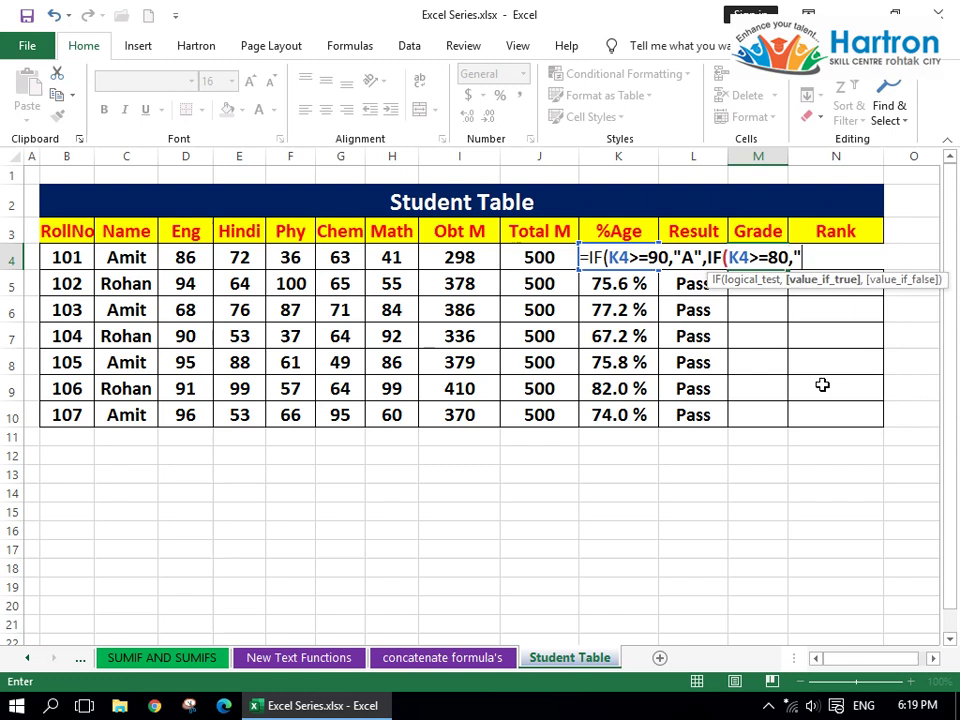
{"action": "type", "text": "B\""}
{"action": "type", "text": ",IF("}
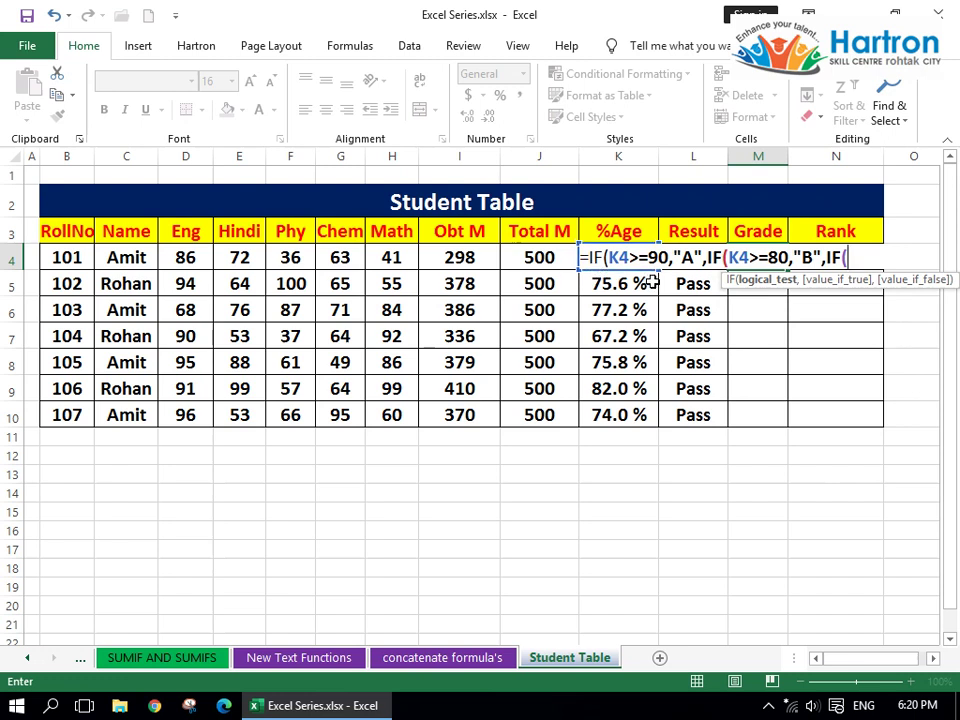
Complete the nested IF with C at 60, D at 40, else Fail.
{"action": "key", "text": "Left"}
{"action": "key", "text": "Left"}
{"action": "key", "text": "Left"}
{"action": "key", "text": "Right"}
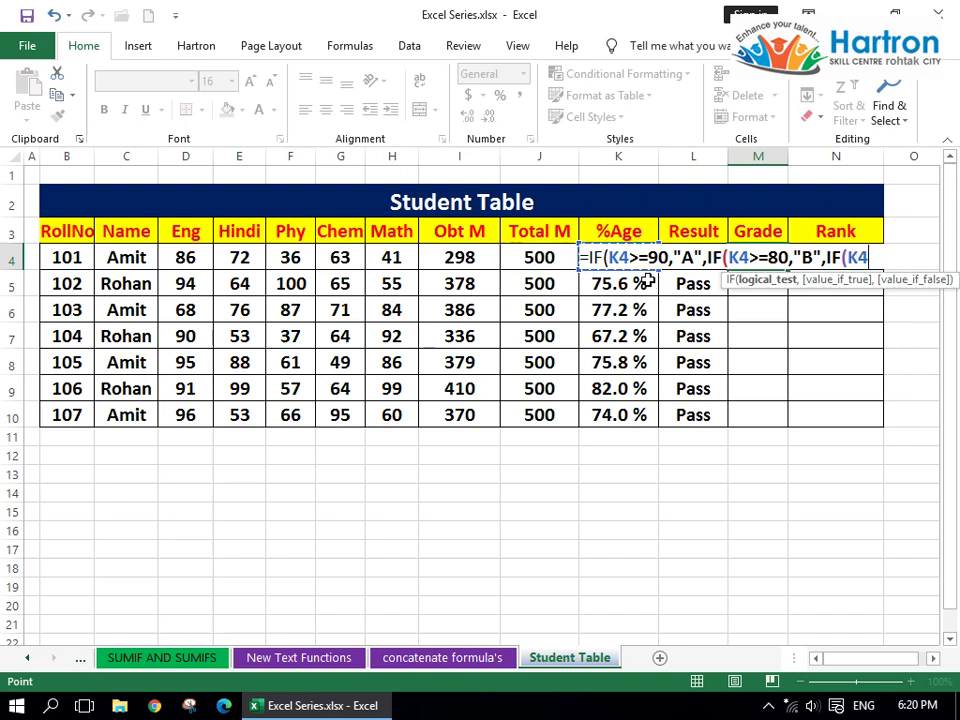
{"action": "type", "text": ">="}
{"action": "type", "text": "60"}
{"action": "type", "text": ",\"C\""}
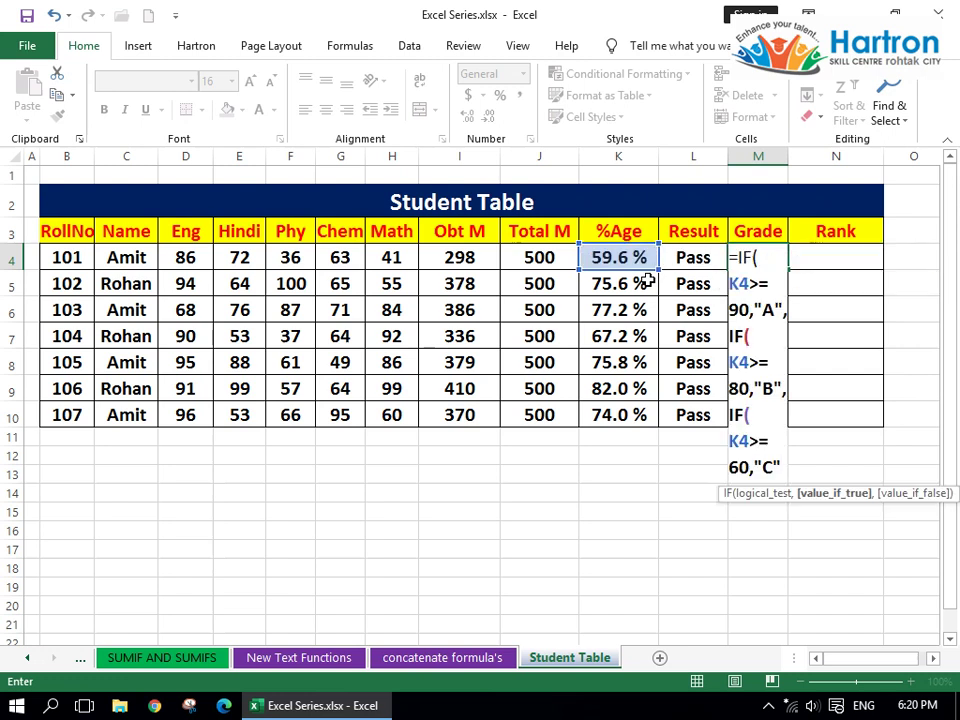
{"action": "type", "text": ","}
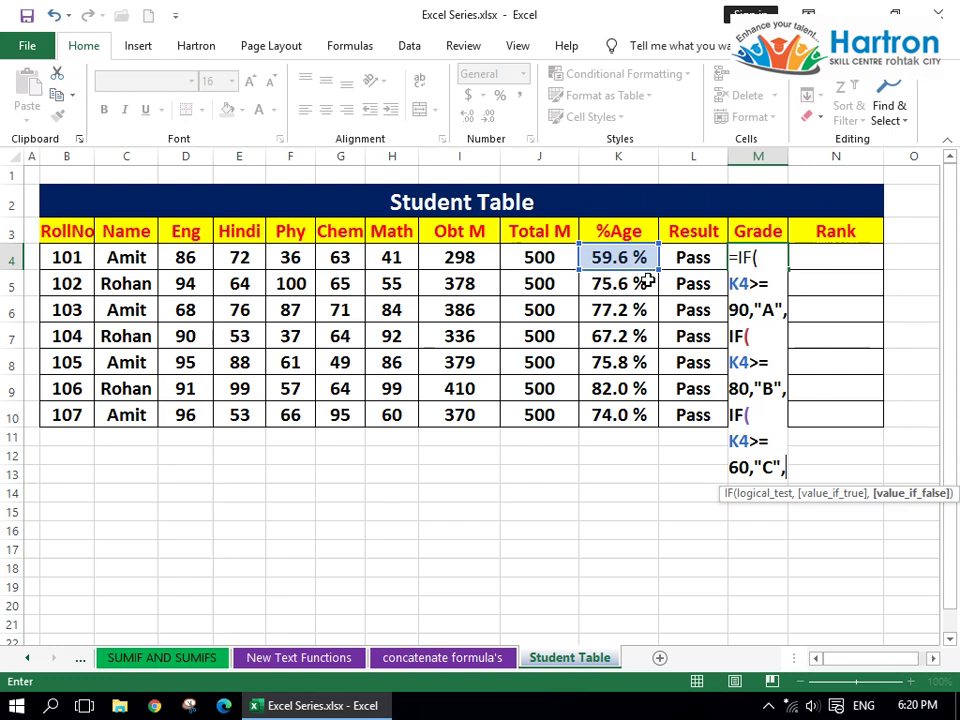
{"action": "type", "text": "if"}
{"action": "key", "text": "Tab"}
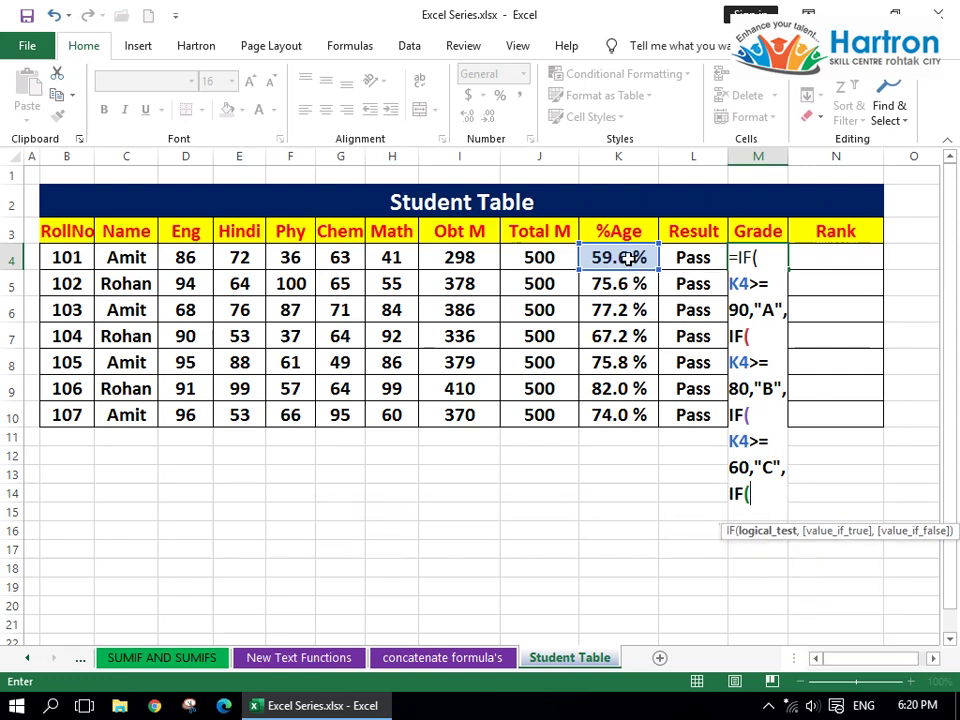
{"action": "left_click", "coordinate": [630, 257]}
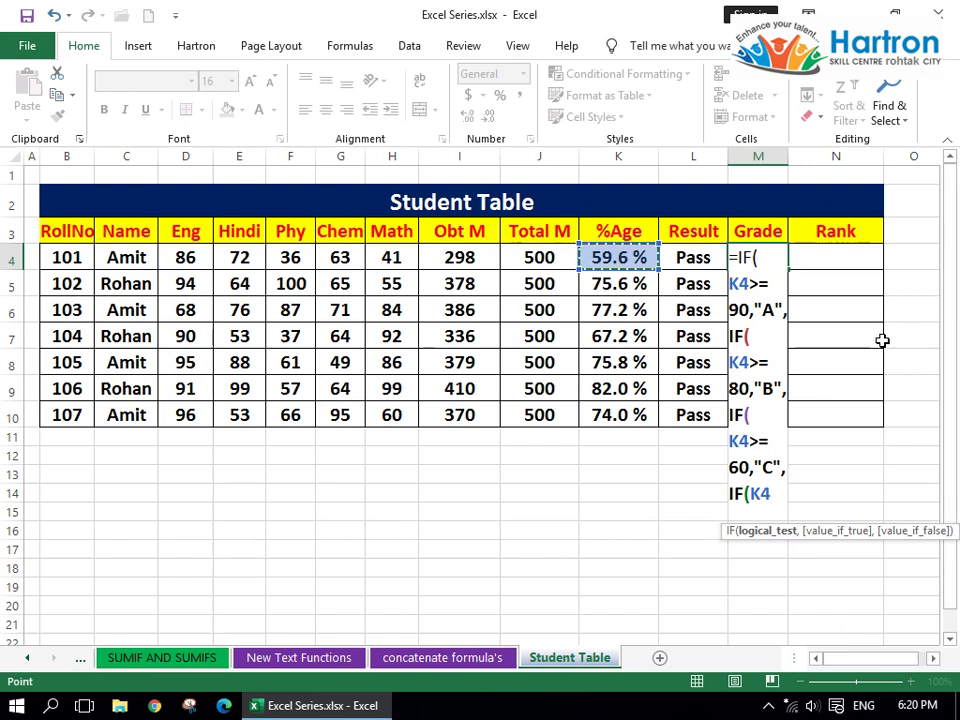
{"action": "type", "text": ","}
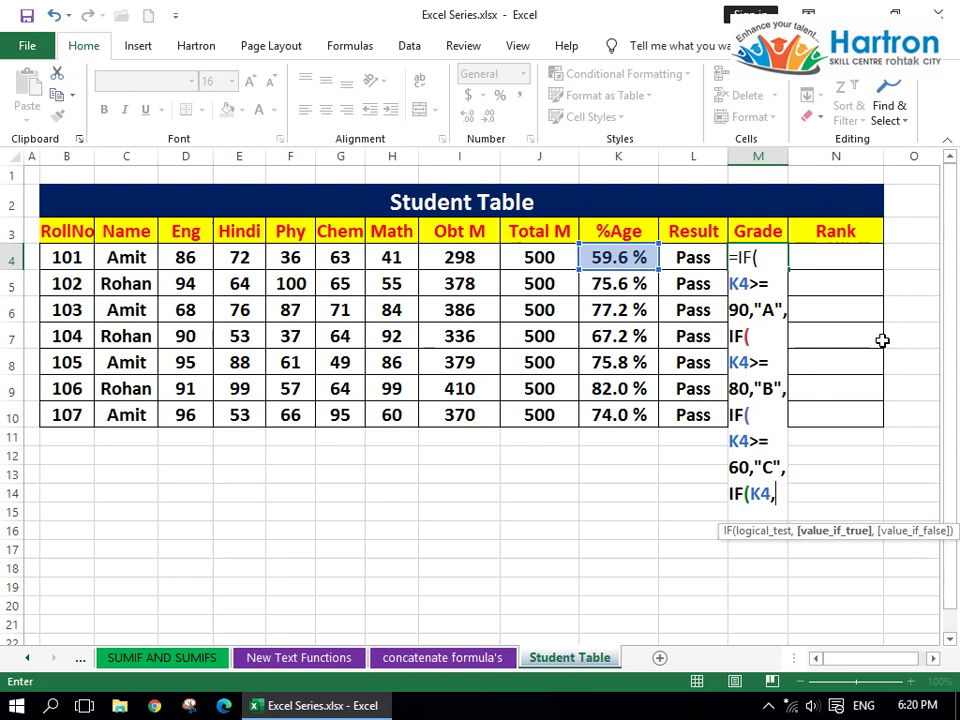
{"action": "key", "text": "BackSpace"}
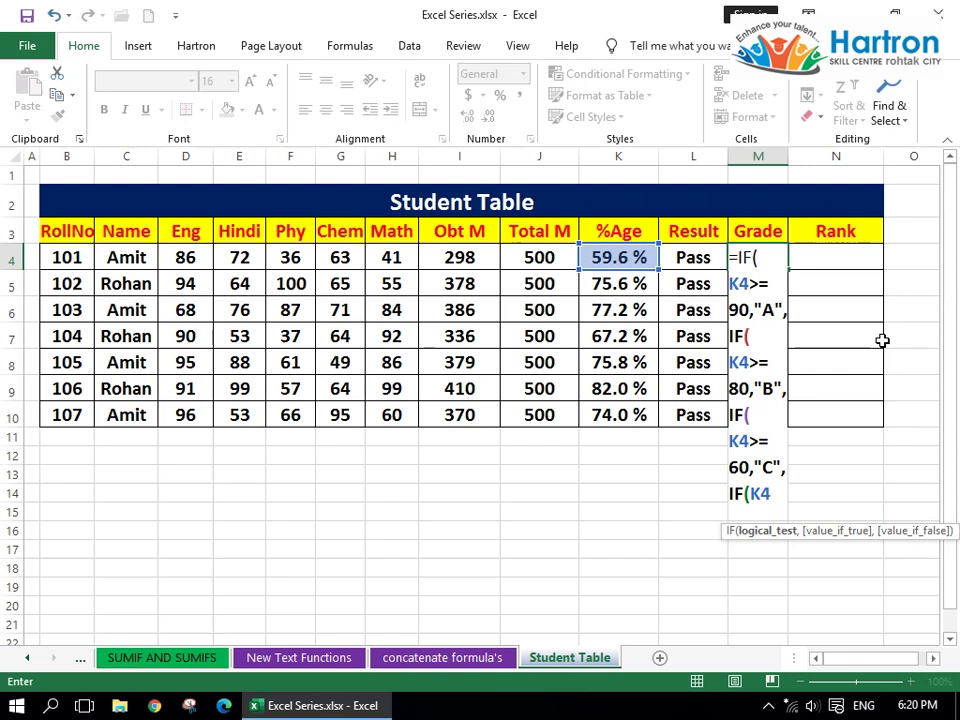
{"action": "type", "text": ">="}
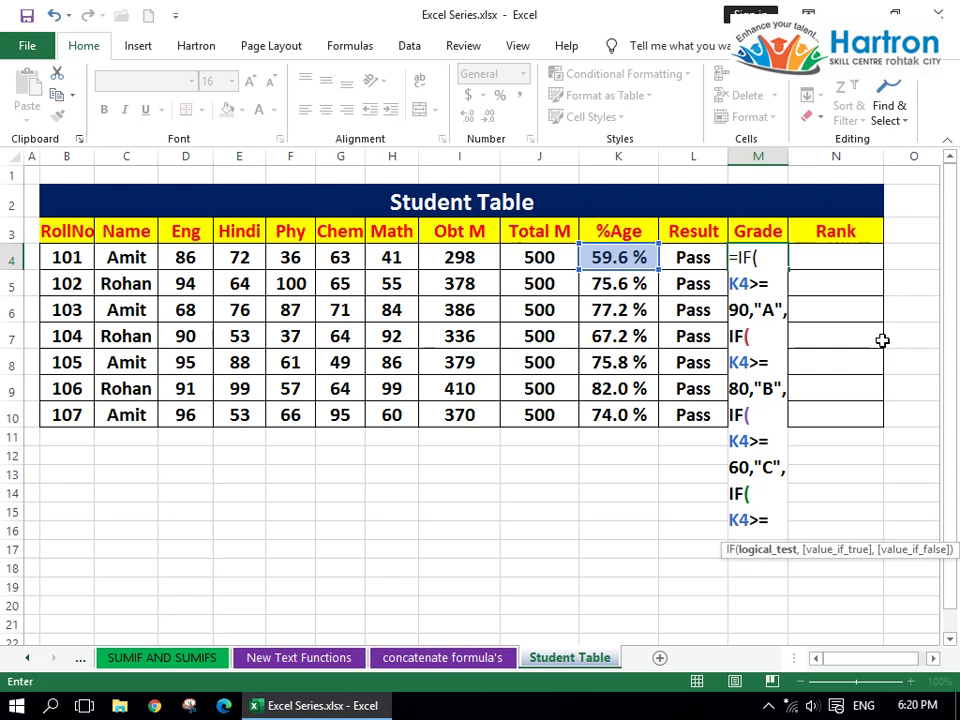
{"action": "type", "text": "40"}
{"action": "type", "text": ",\"D\","}
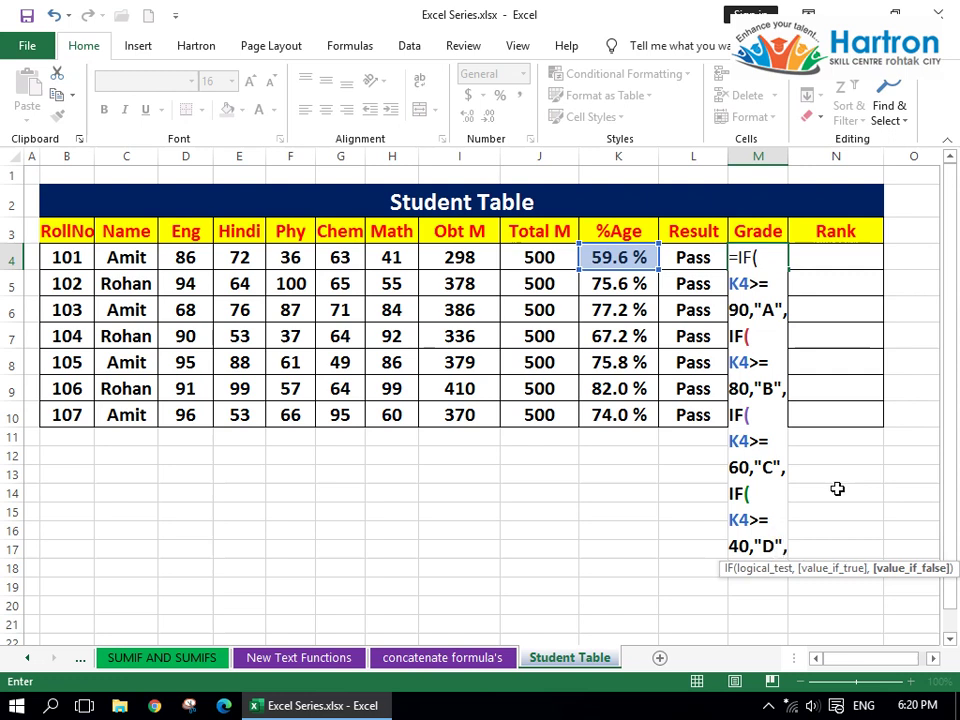
{"action": "type", "text": "\"Fail\""}
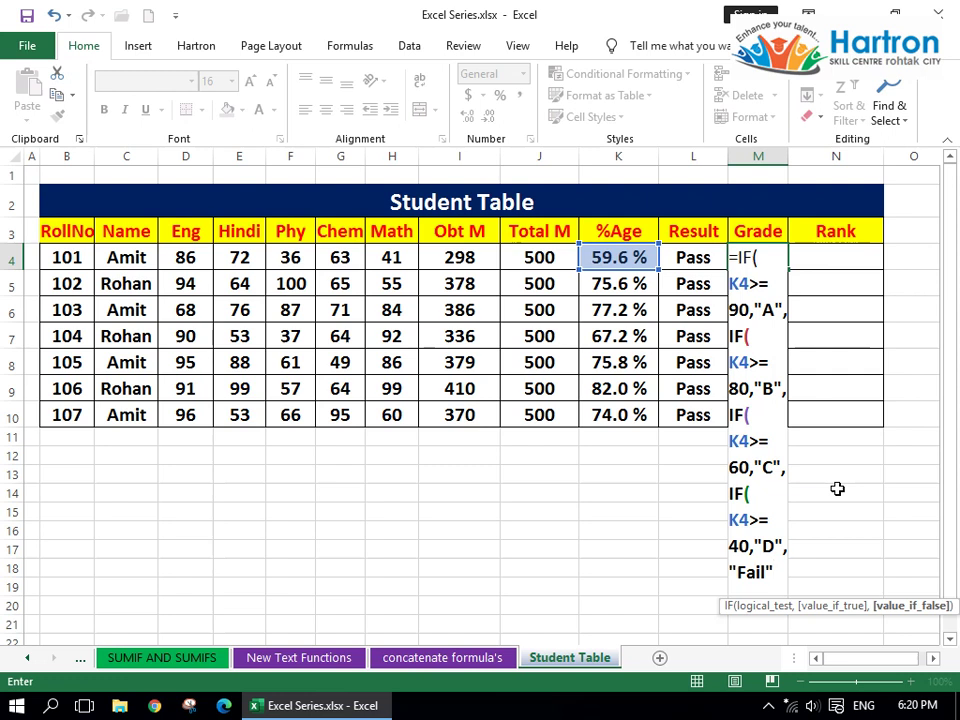
{"action": "type", "text": ")"}
{"action": "type", "text": "))"}
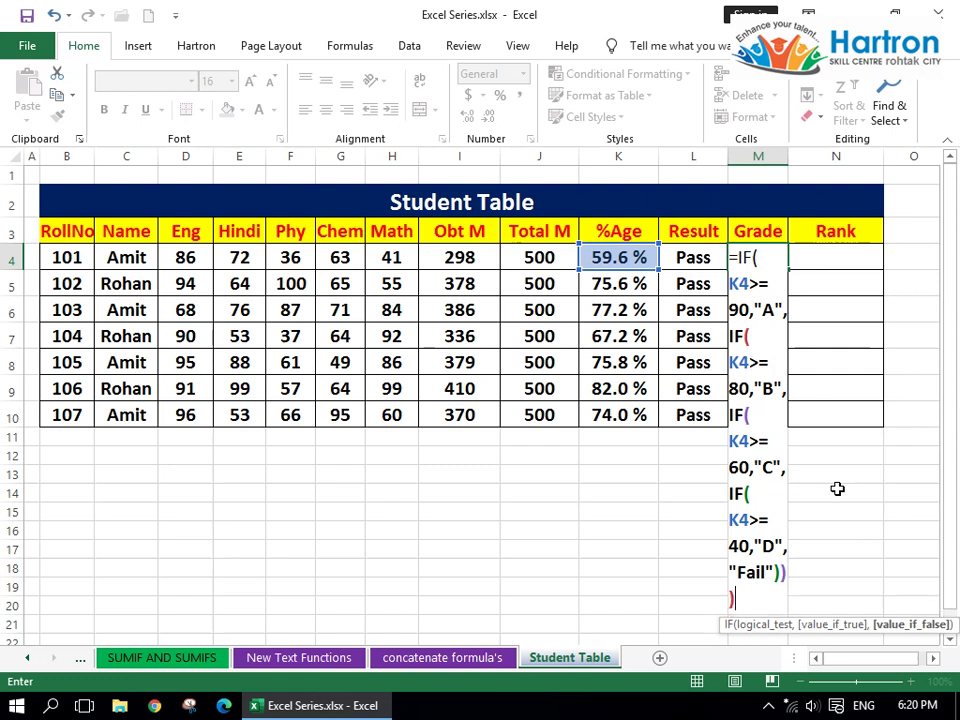
{"action": "type", "text": ")"}
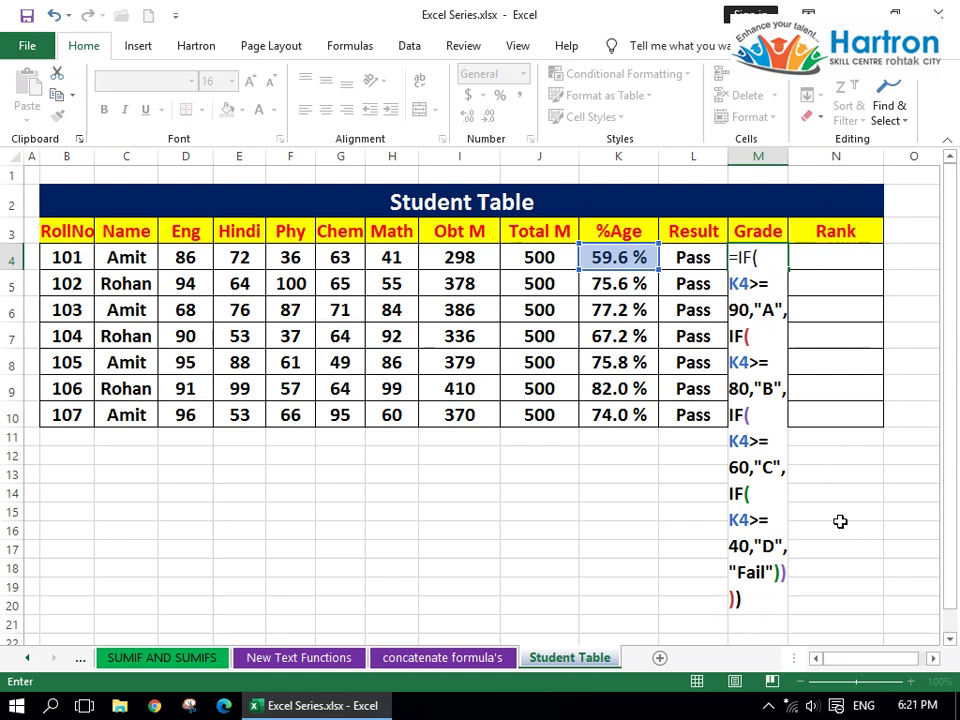
{"action": "key", "text": "Return"}
{"action": "left_click", "coordinate": [762, 260]}
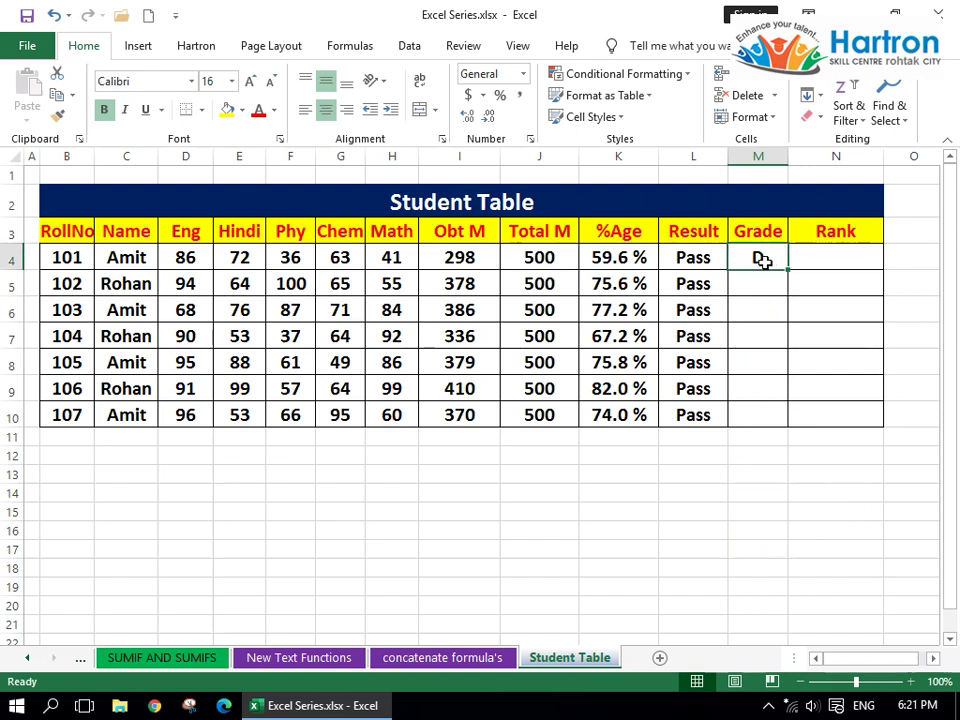
Re-enter the nested IF grade formula in M4 and confirm it.
{"action": "left_click", "coordinate": [632, 257]}
{"action": "left_click", "coordinate": [756, 257]}
{"action": "key", "text": "Delete"}
{"action": "double_click", "coordinate": [757, 257]}
{"action": "key", "text": "ctrl+v"}
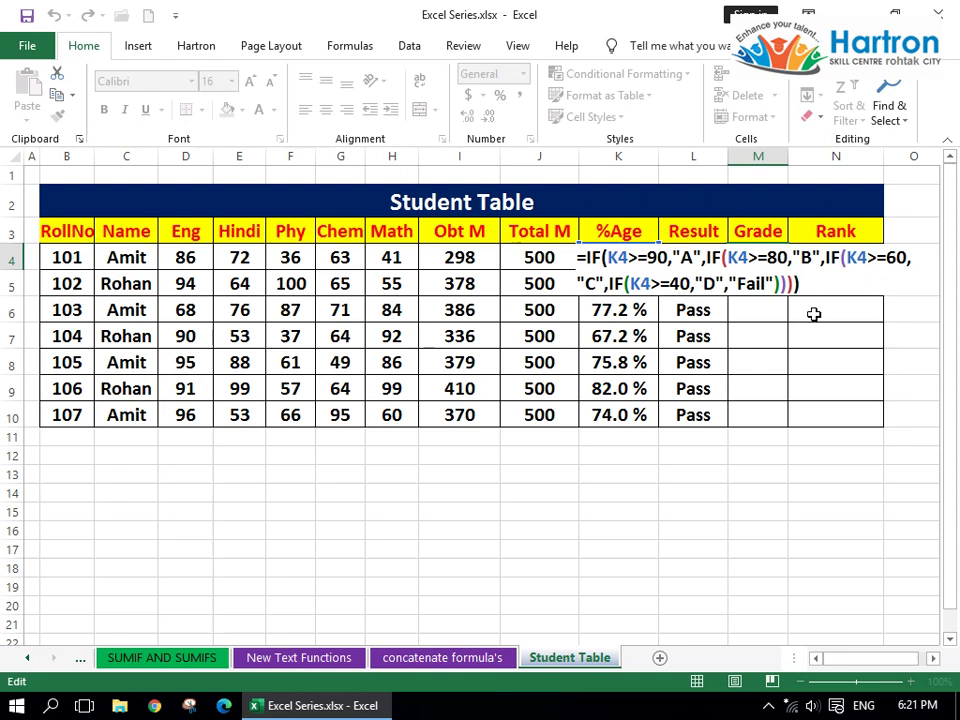
{"action": "key", "text": "Return"}
Copy M4's grade formula down to M10, giving grades D, C, C, C, C, B and C.
{"action": "left_click", "coordinate": [606, 260]}
{"action": "left_click", "coordinate": [760, 255]}
{"action": "left_click_drag", "start_coordinate": [788, 270], "coordinate": [793, 424]}
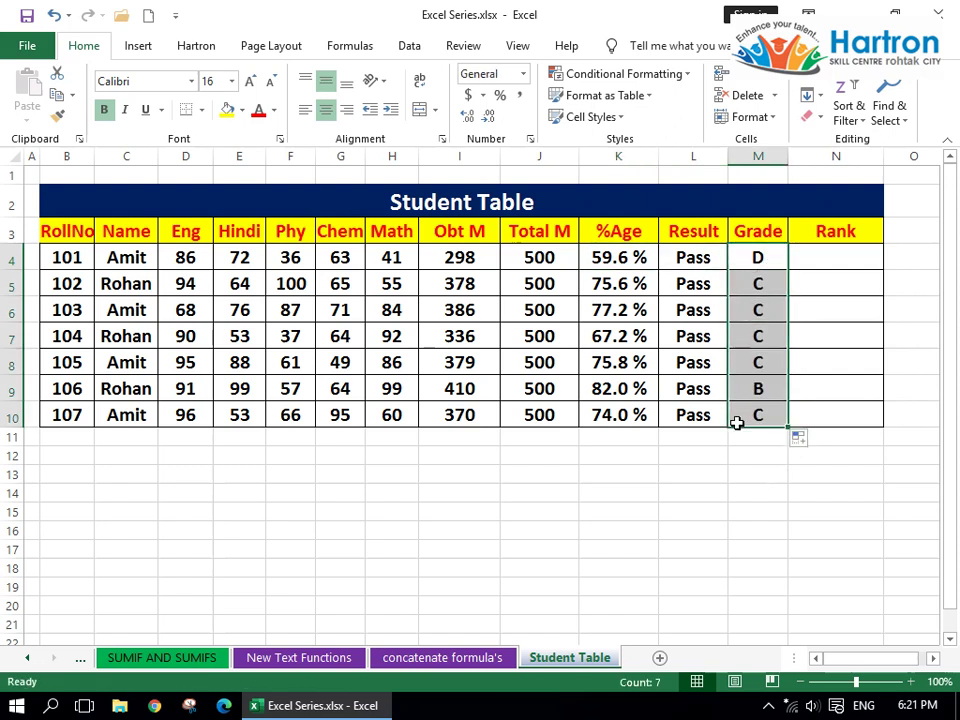
{"action": "left_click", "coordinate": [760, 366]}
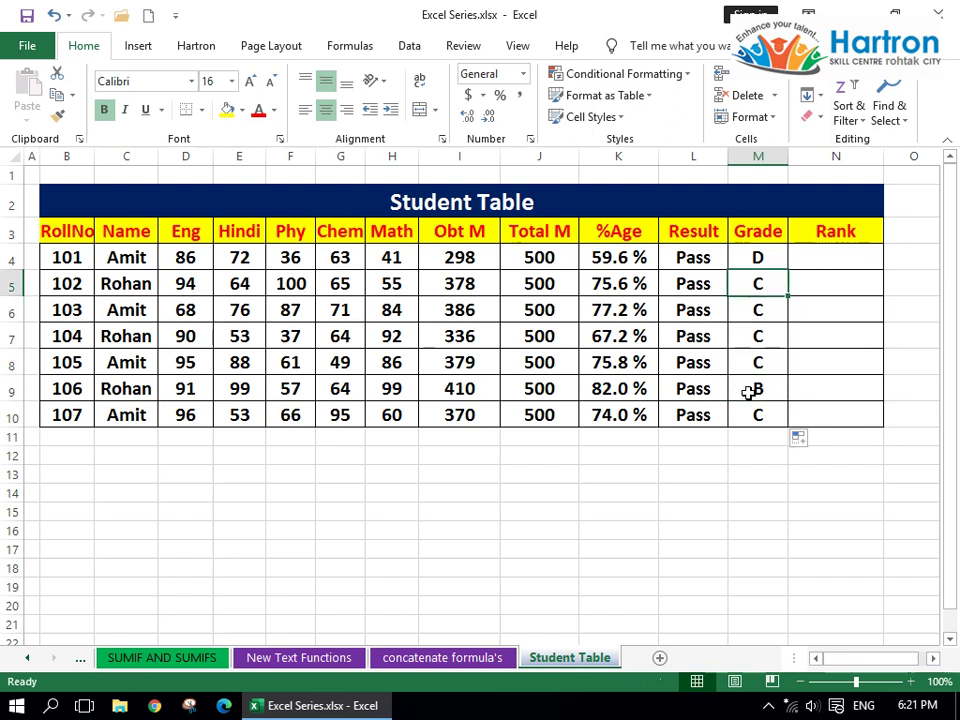
{"action": "left_click", "coordinate": [615, 393]}
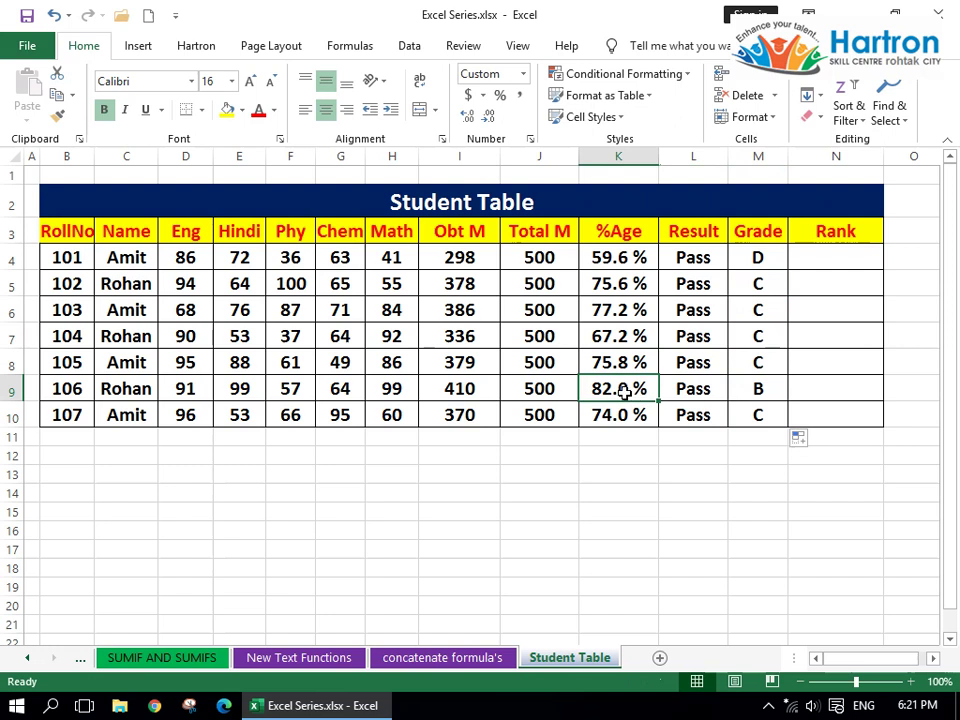
Replace roll number 106's 82.0 % in K9 with the value 90.
{"action": "double_click", "coordinate": [620, 390]}
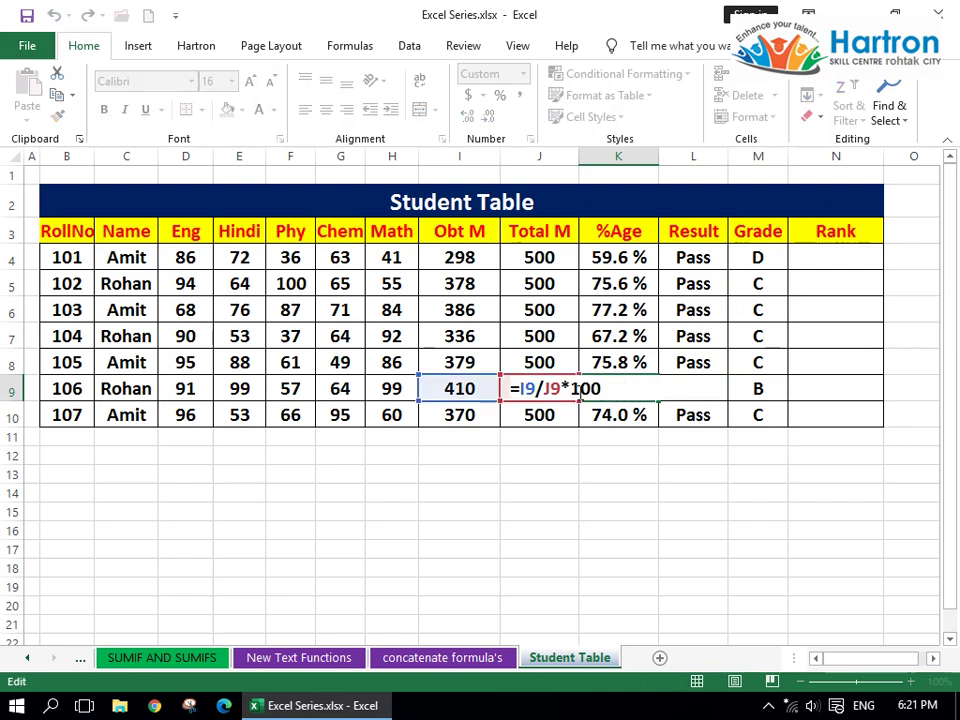
{"action": "key", "text": "Return"}
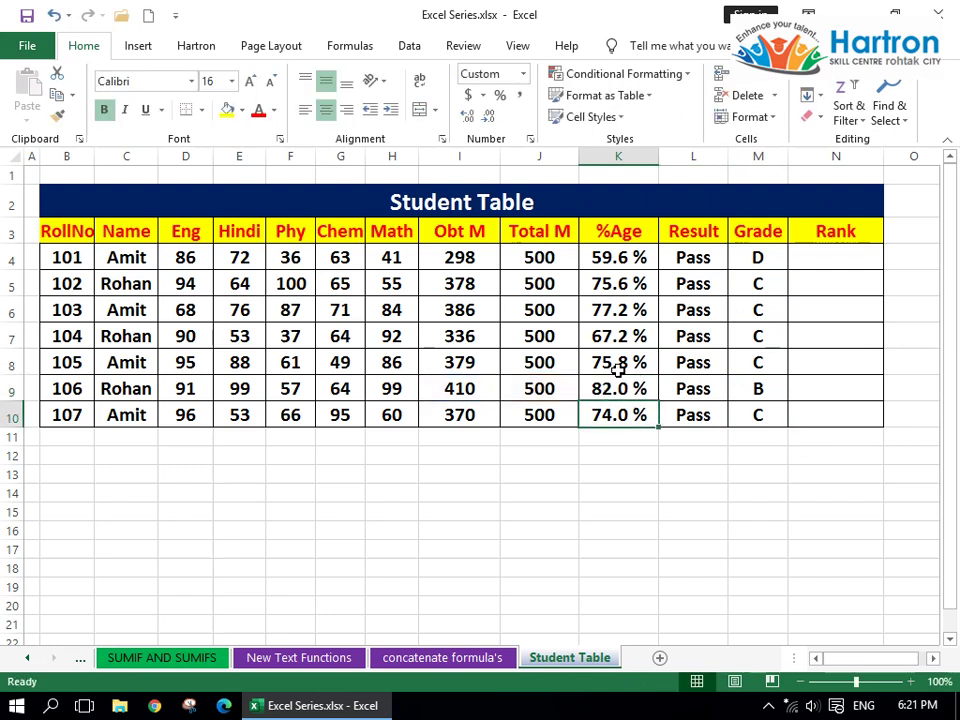
{"action": "left_click", "coordinate": [617, 388]}
{"action": "key", "text": "BackSpace"}
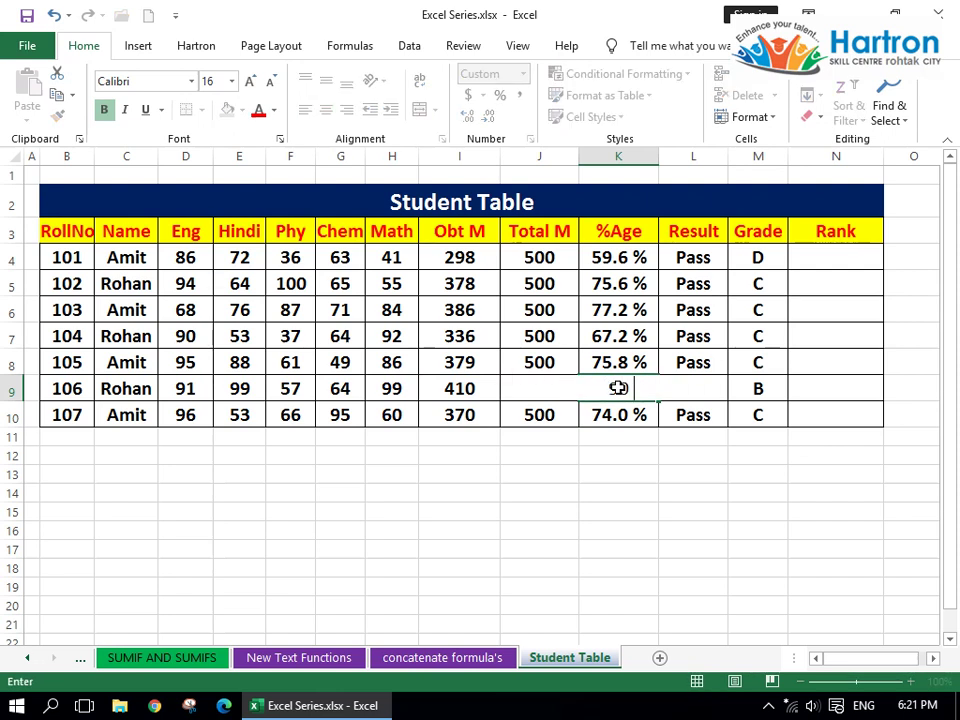
{"action": "type", "text": "90"}
{"action": "key", "text": "Return"}
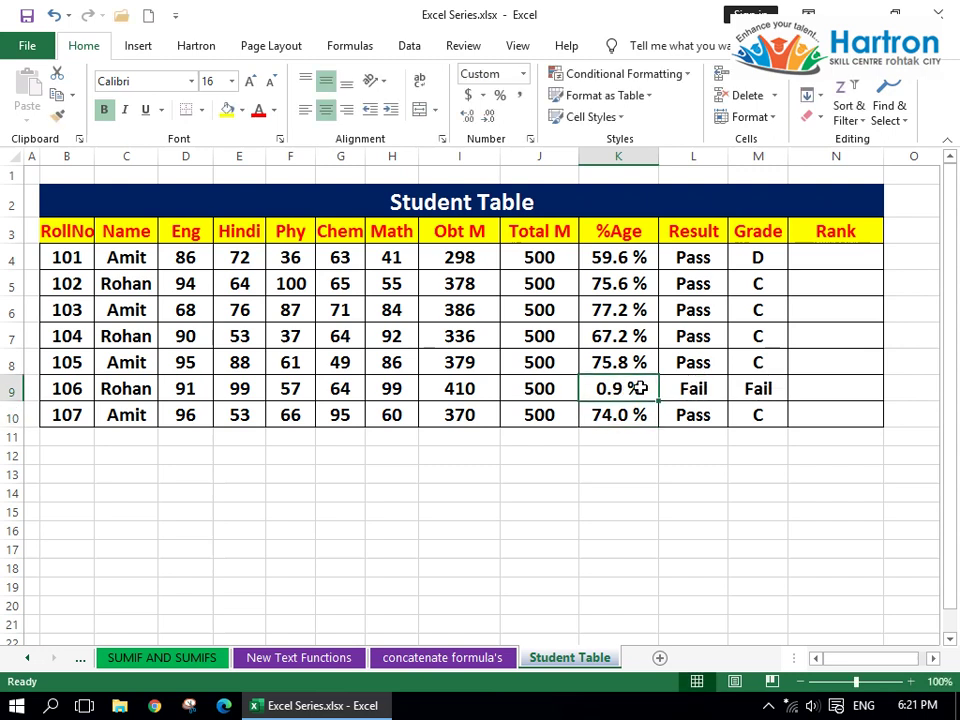
Correct K9 to the formula =0.9*100 so it shows 90.0 % and M9's grade becomes A.
{"action": "double_click", "coordinate": [612, 390]}
{"action": "type", "text": "*10"}
{"action": "key", "text": "Return"}
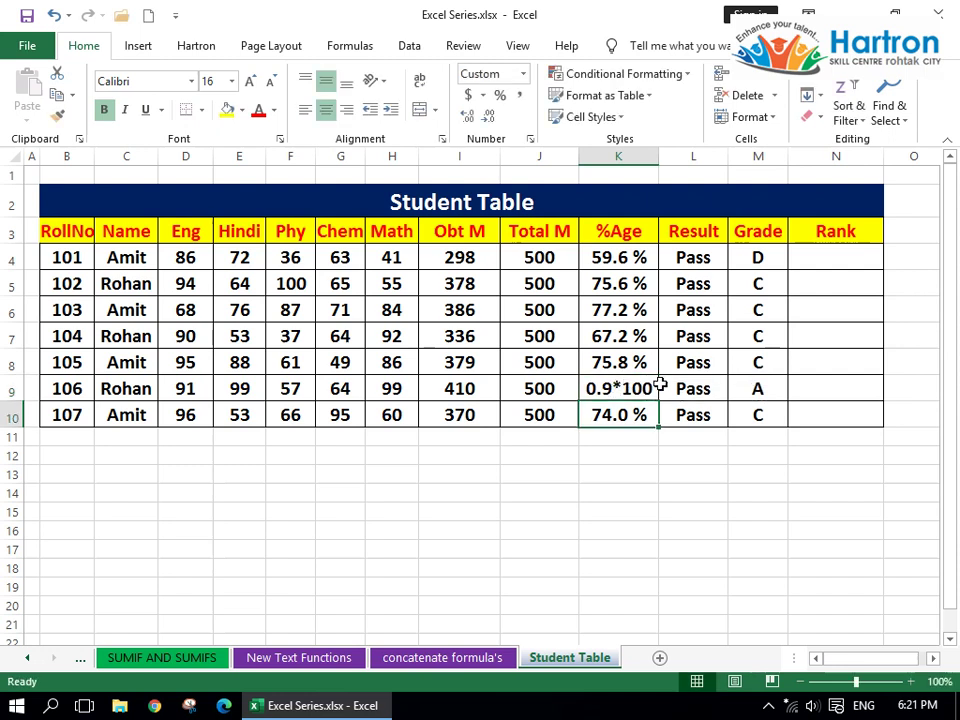
{"action": "left_click", "coordinate": [757, 392]}
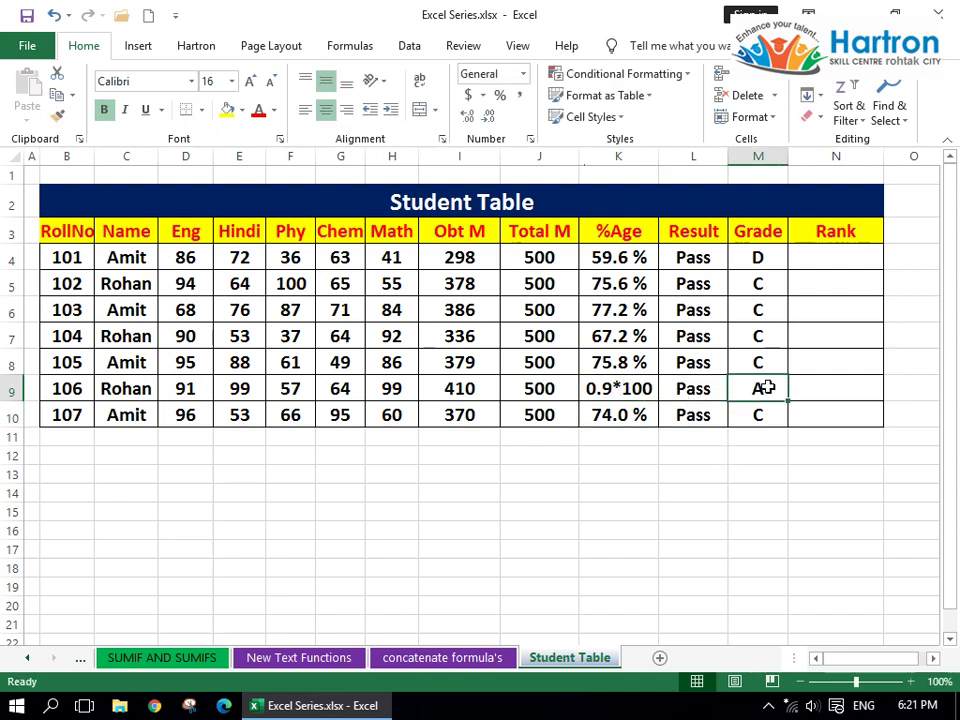
{"action": "left_click", "coordinate": [610, 389]}
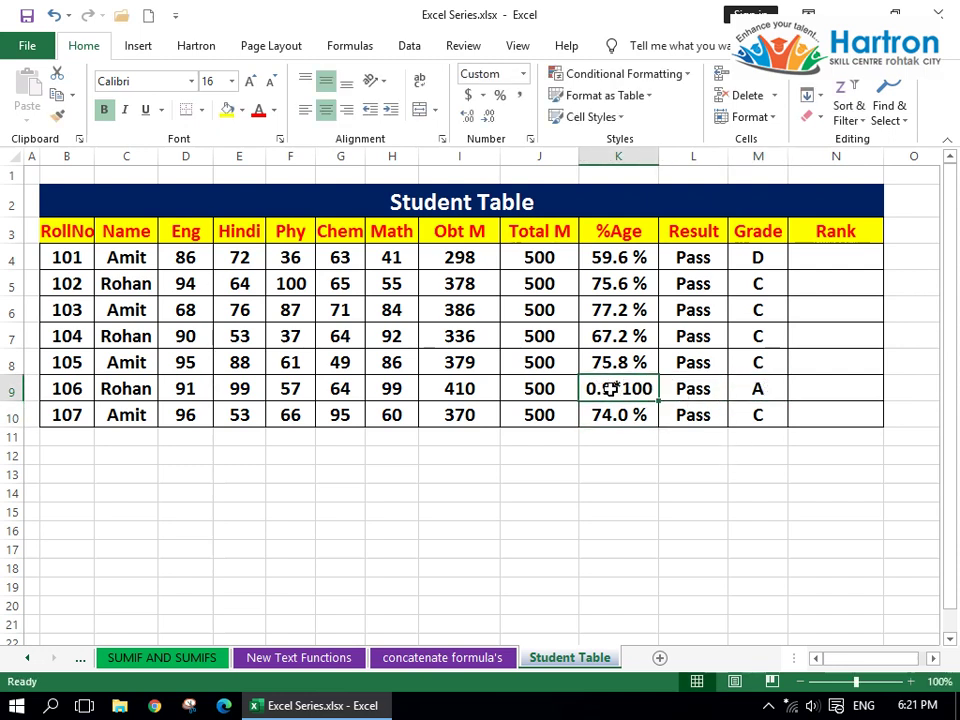
{"action": "double_click", "coordinate": [610, 389]}
{"action": "type", "text": "="}
{"action": "key", "text": "Return"}
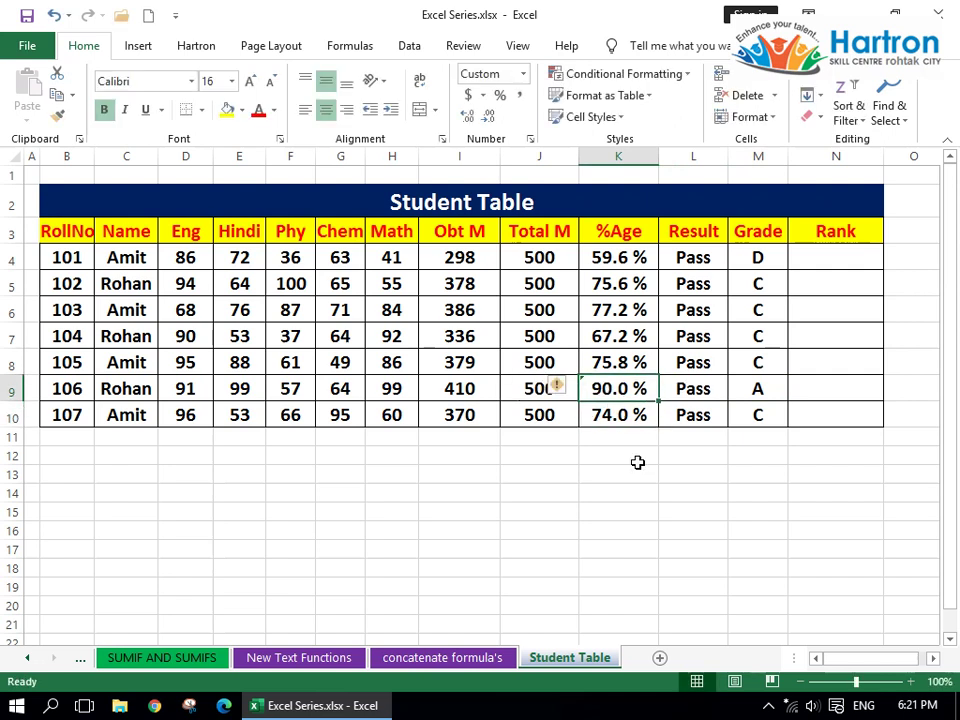
{"action": "left_click", "coordinate": [636, 458]}
{"action": "left_click", "coordinate": [760, 398]}
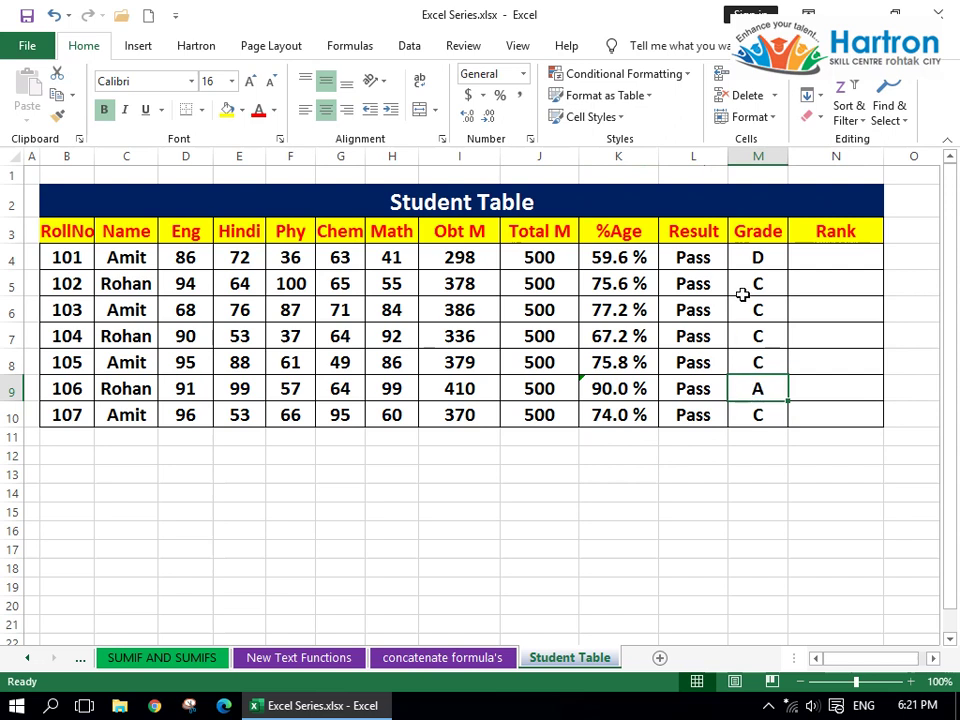
{"action": "key", "text": "Up"}
{"action": "key", "text": "Up"}
{"action": "key", "text": "Up"}
{"action": "key", "text": "Up"}
{"action": "key", "text": "Up"}
{"action": "double_click", "coordinate": [757, 259]}
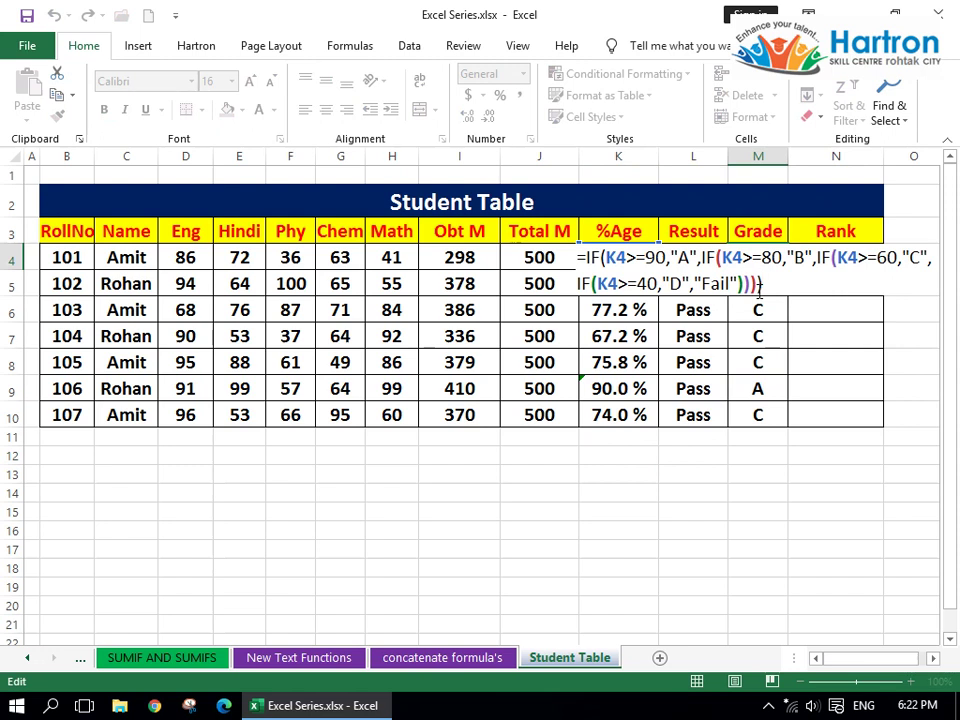
{"action": "left_click_drag", "start_coordinate": [665, 259], "coordinate": [615, 262]}
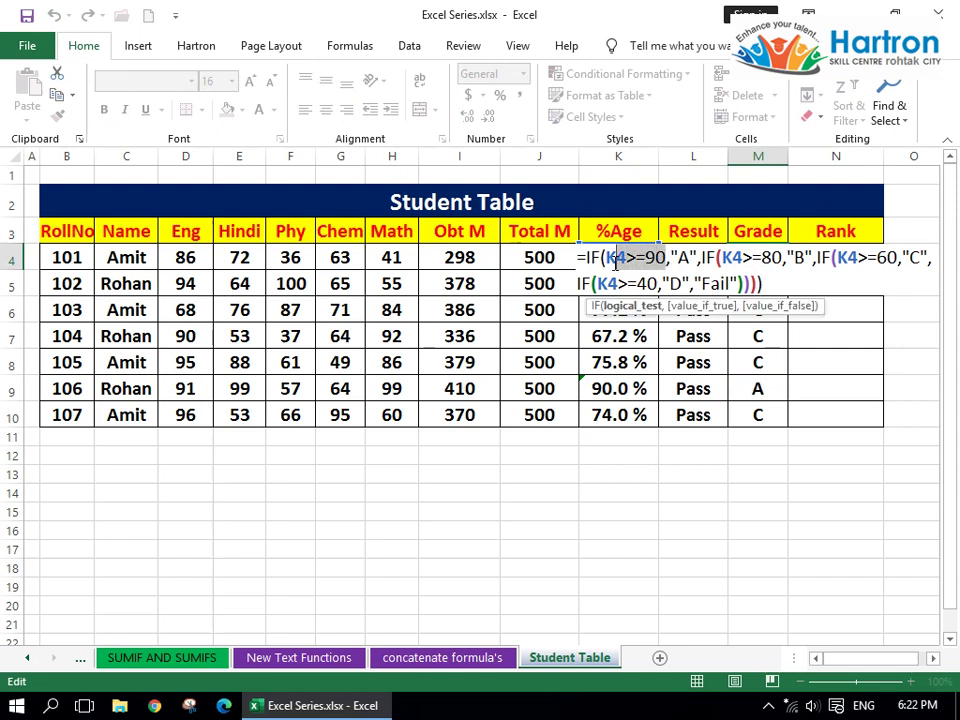
{"action": "left_click_drag", "start_coordinate": [783, 259], "coordinate": [722, 259]}
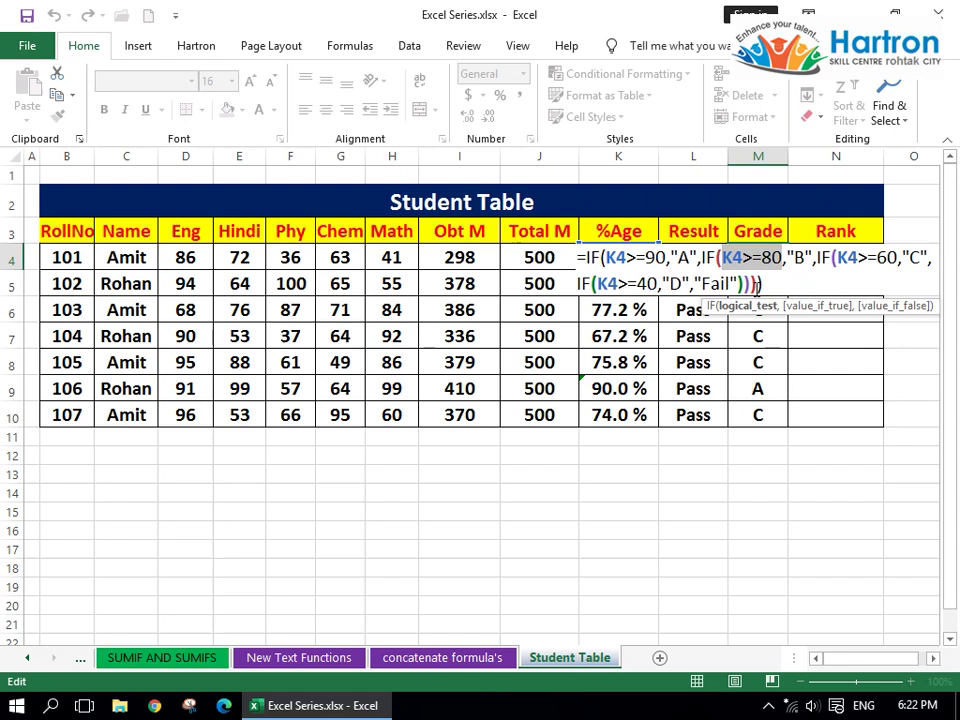
{"action": "key", "text": "Return"}
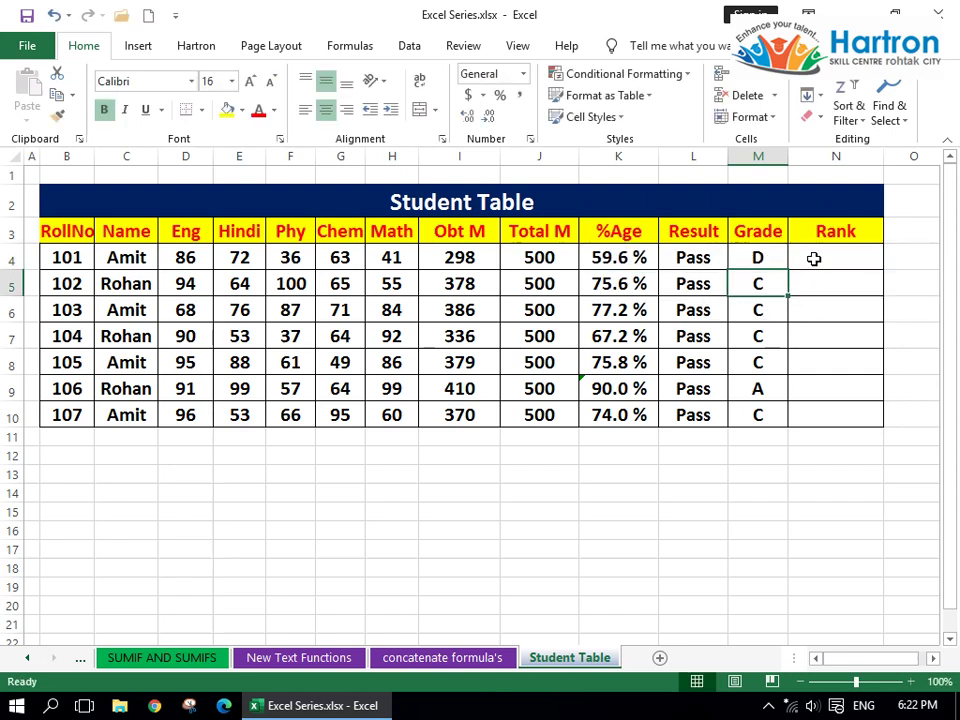
{"action": "left_click", "coordinate": [817, 253]}
Enter =RANK(K4,$K$4:$K$10,0) in N4, ranking roll number 101 at 7.
{"action": "type", "text": "="}
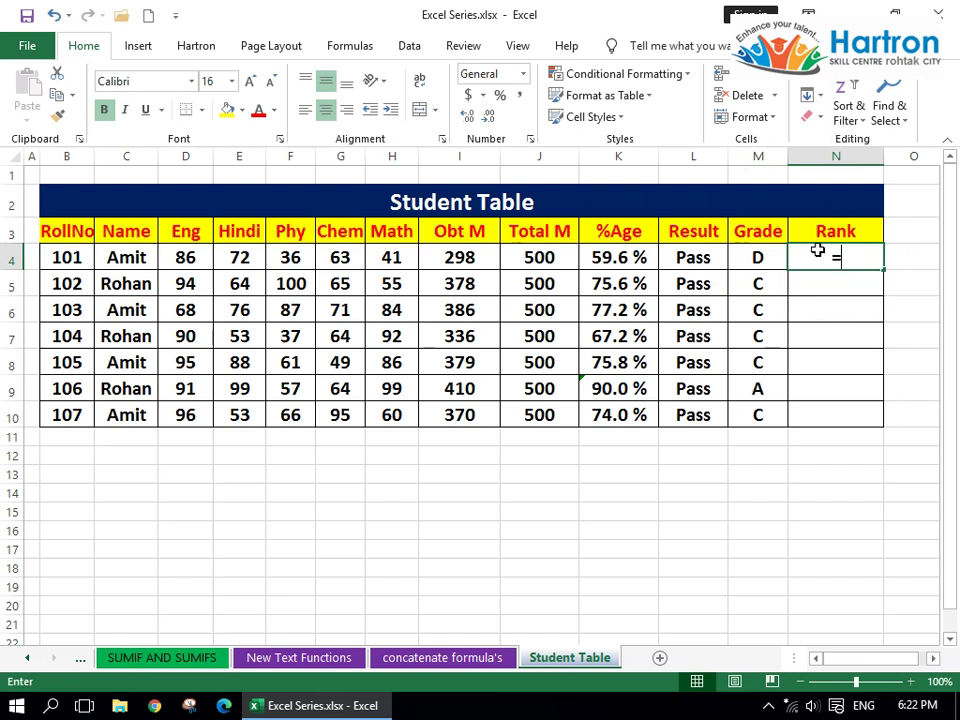
{"action": "type", "text": "ran"}
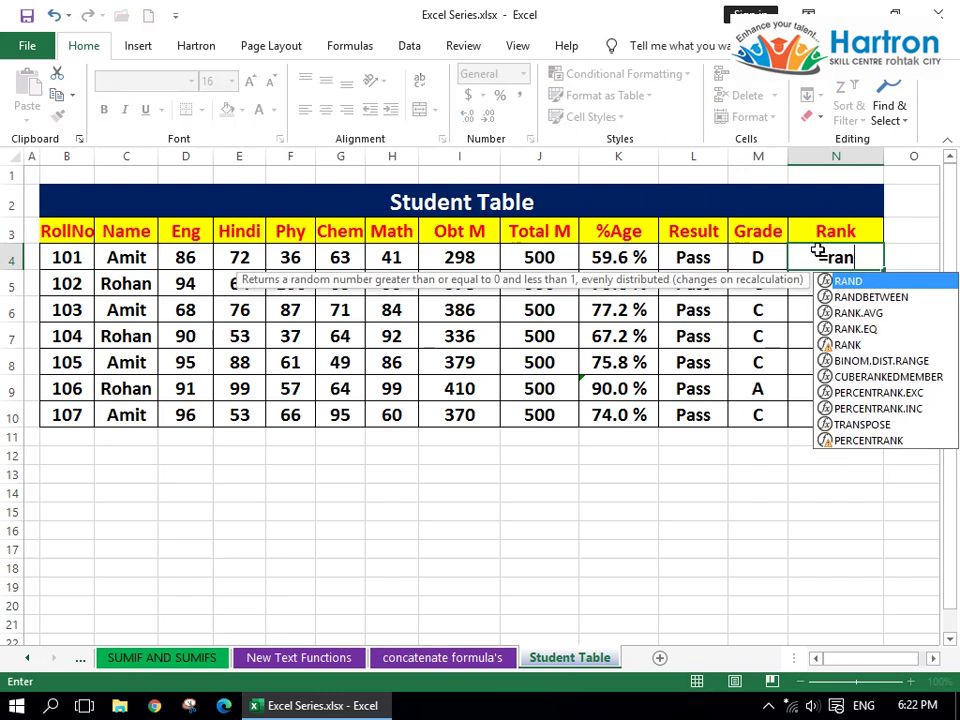
{"action": "type", "text": "k"}
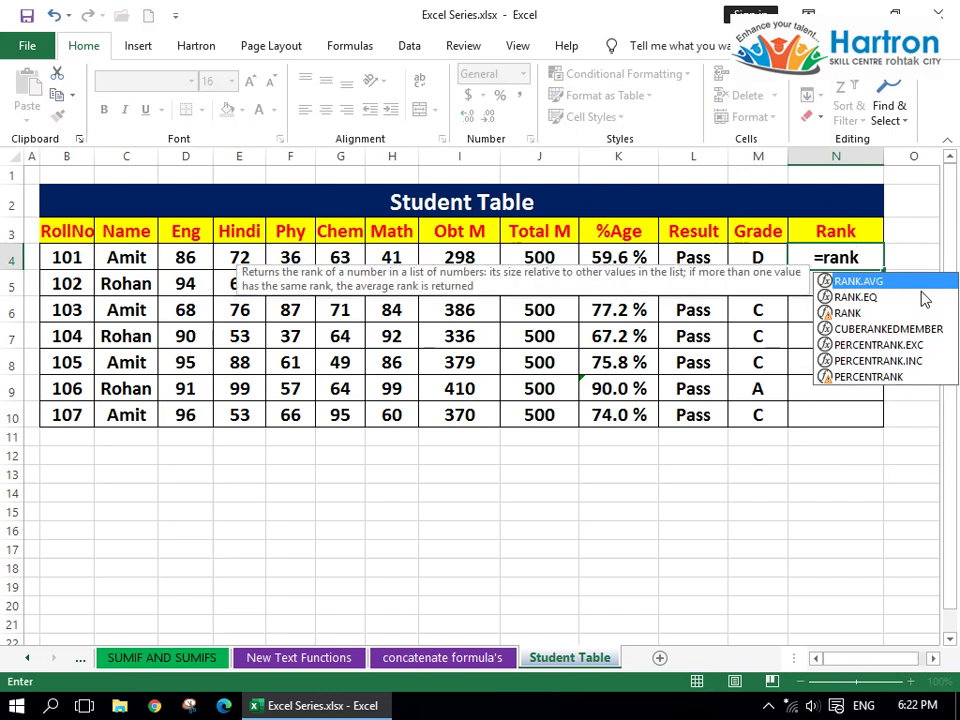
{"action": "key", "text": "Down"}
{"action": "key", "text": "Down"}
{"action": "key", "text": "Tab"}
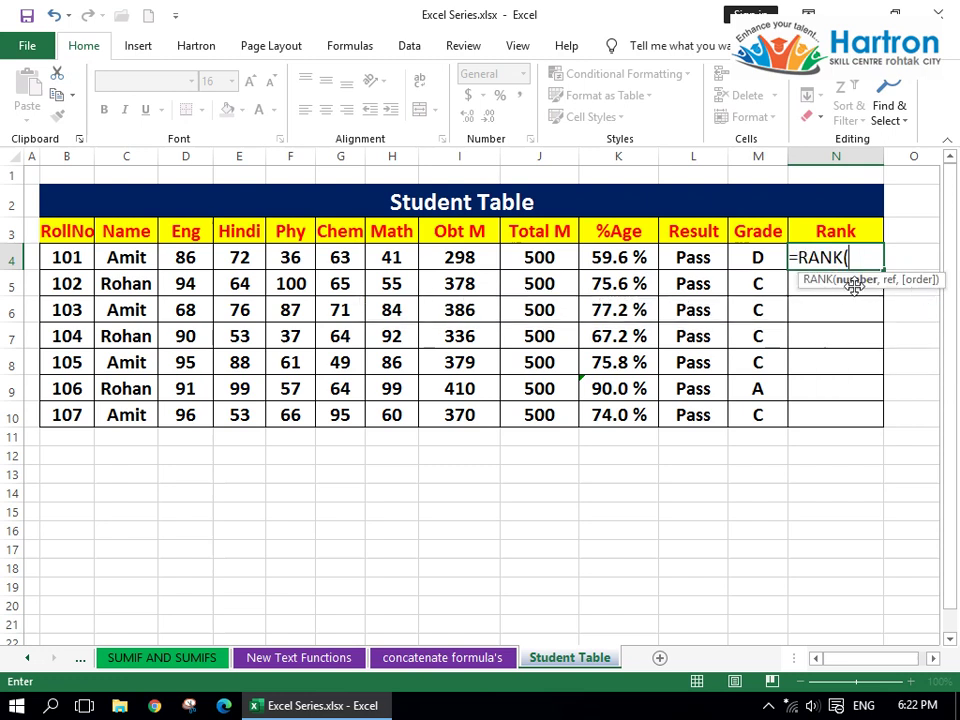
{"action": "left_click", "coordinate": [615, 258]}
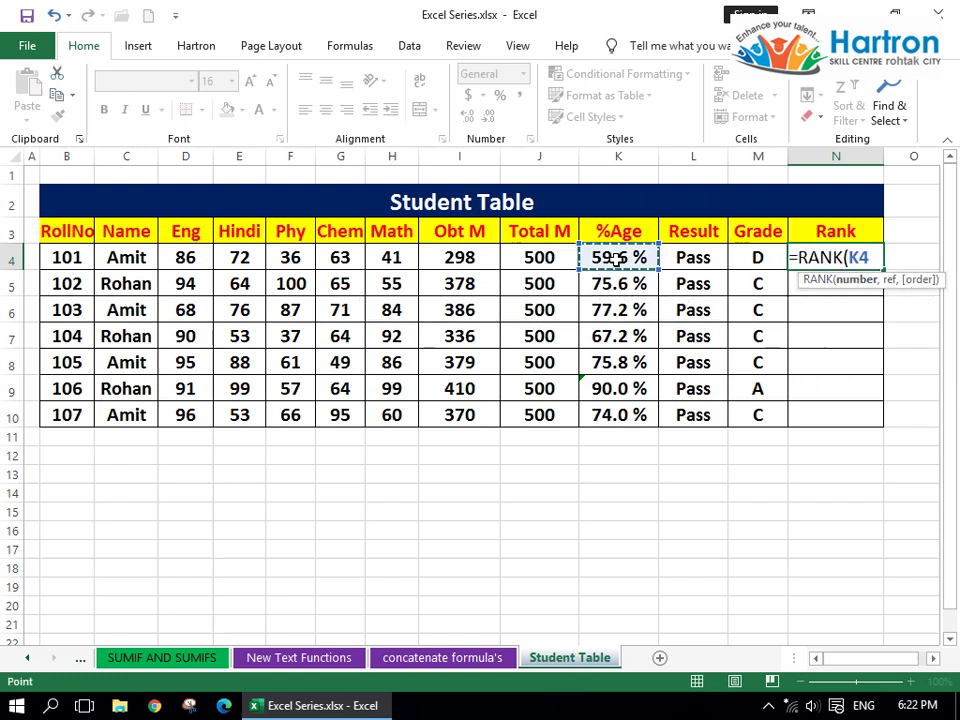
{"action": "type", "text": ","}
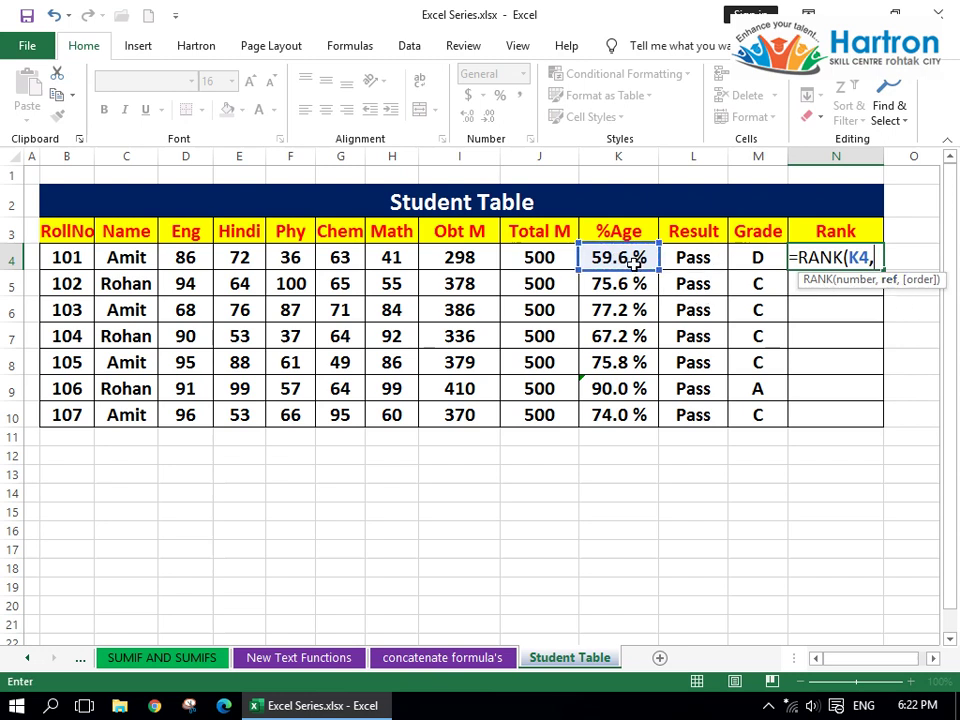
{"action": "left_click_drag", "start_coordinate": [615, 258], "coordinate": [638, 414]}
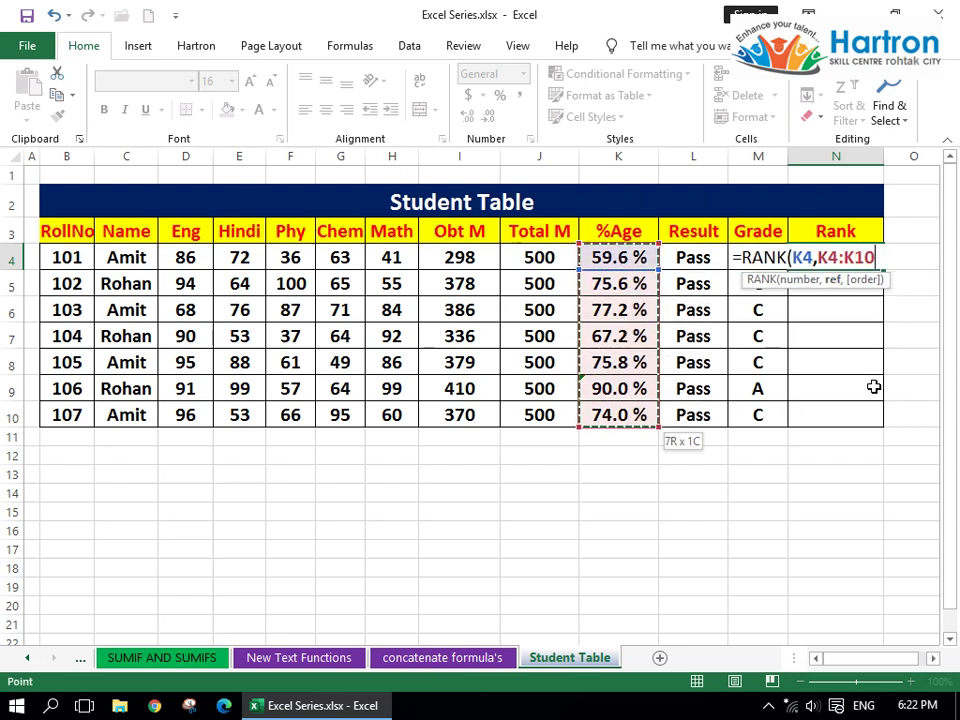
{"action": "type", "text": ",0"}
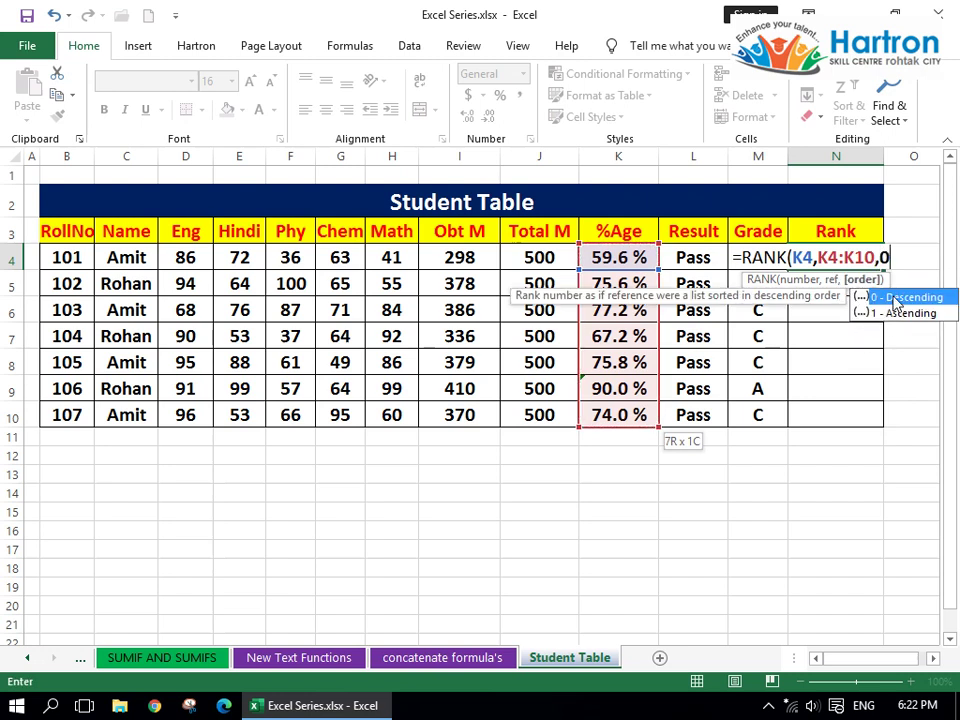
{"action": "type", "text": ")"}
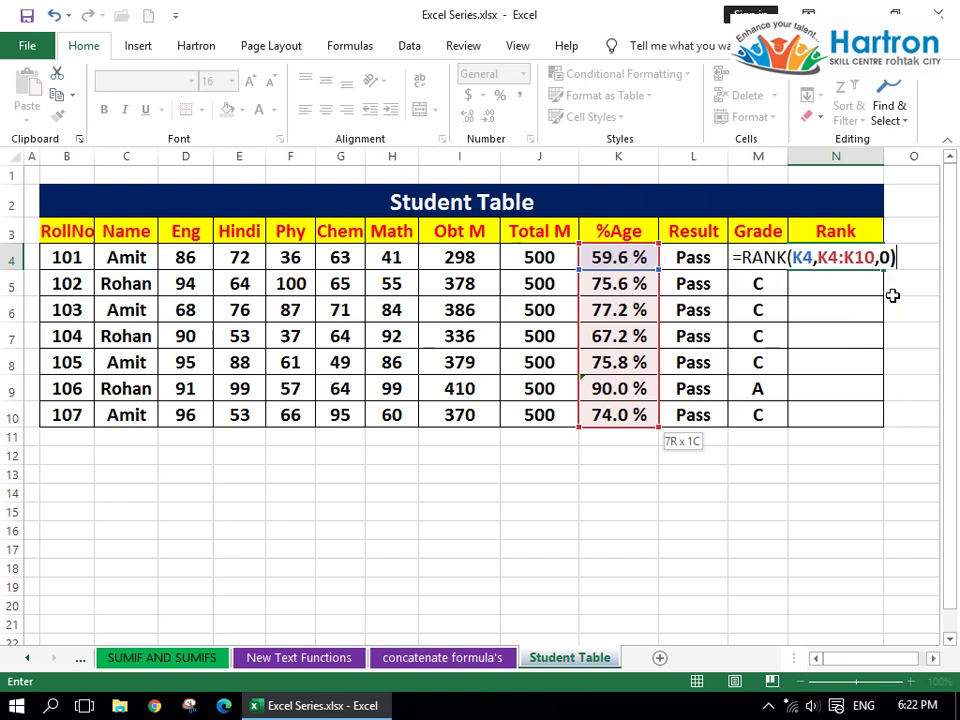
{"action": "left_click_drag", "start_coordinate": [876, 257], "coordinate": [818, 257]}
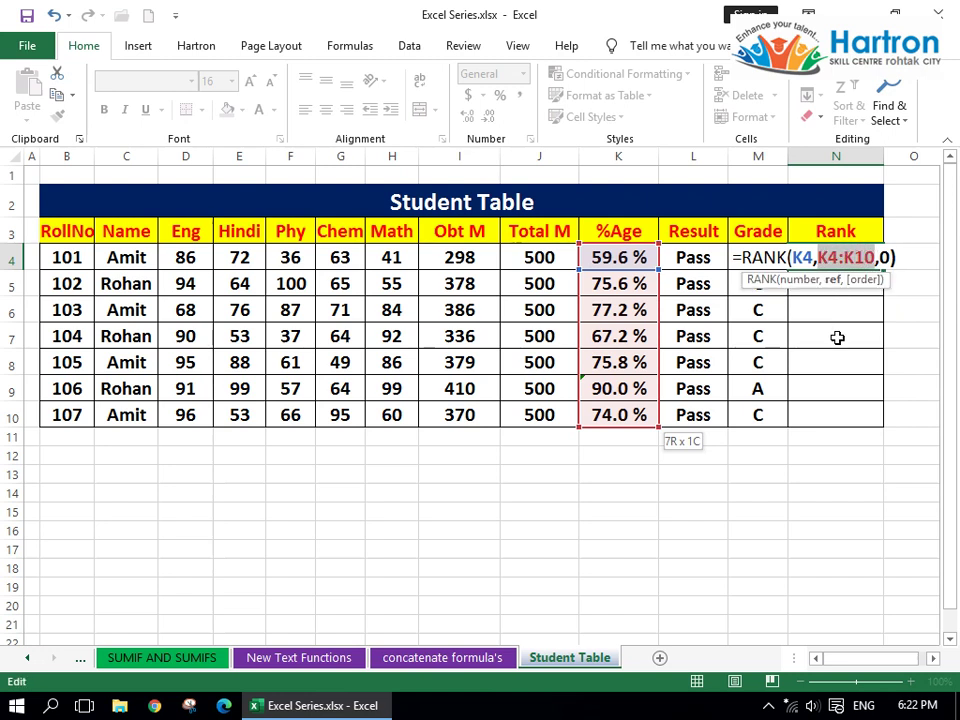
{"action": "key", "text": "F4"}
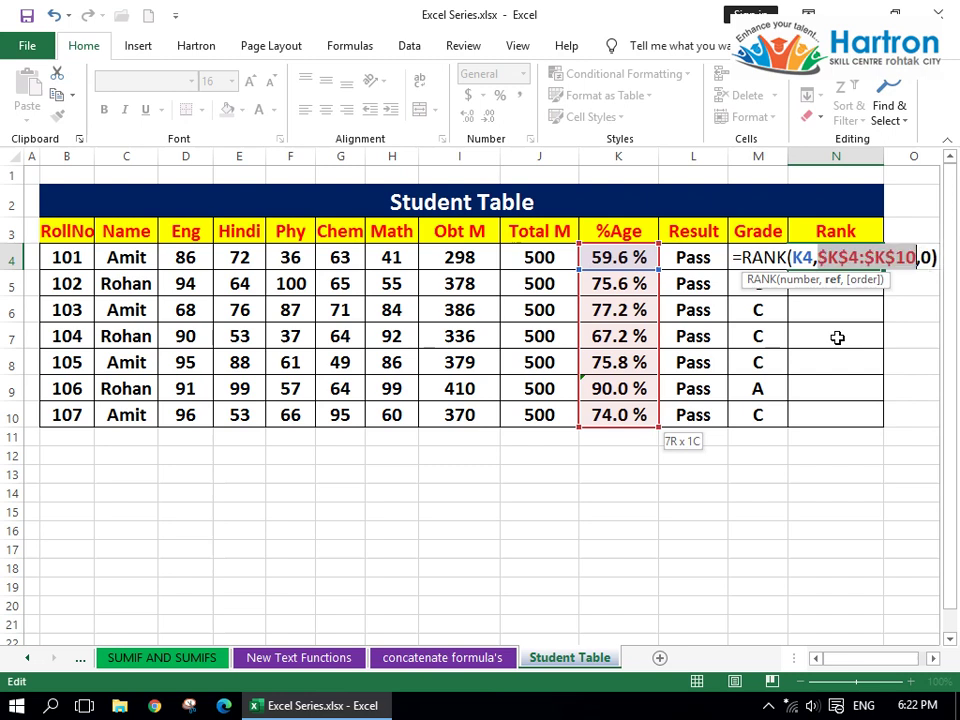
{"action": "key", "text": "Return"}
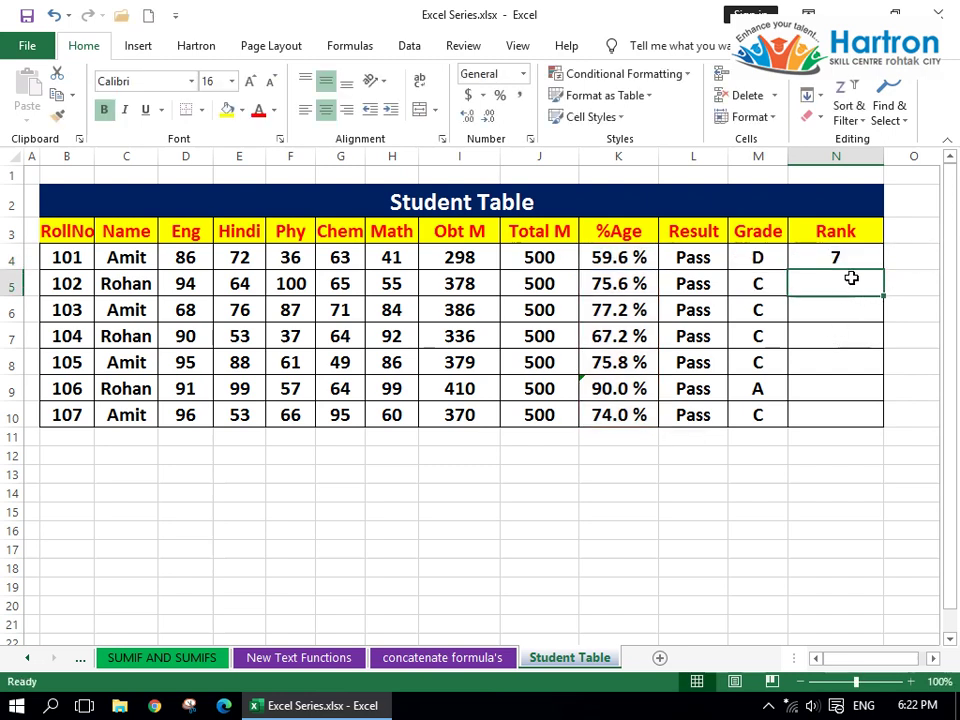
{"action": "left_click", "coordinate": [846, 256]}
Copy N4's RANK formula down to N10 and verify ranks 7, 4, 2, 6, 3, 1 and 5.
{"action": "left_click_drag", "start_coordinate": [885, 272], "coordinate": [882, 425]}
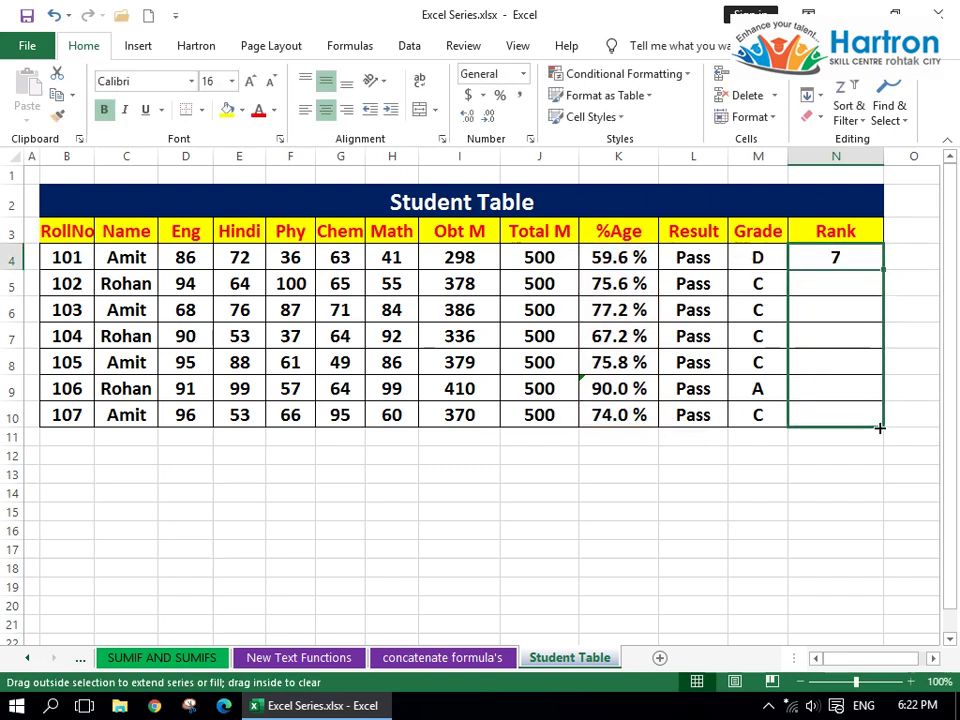
{"action": "left_click", "coordinate": [812, 474]}
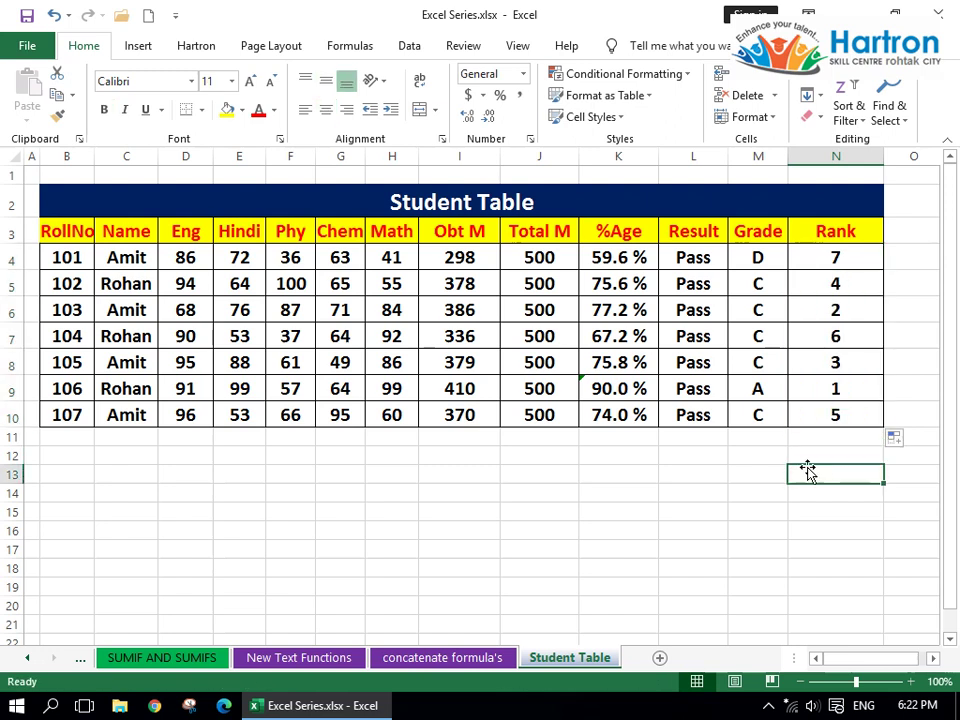
{"action": "left_click", "coordinate": [763, 388]}
{"action": "left_click", "coordinate": [640, 389]}
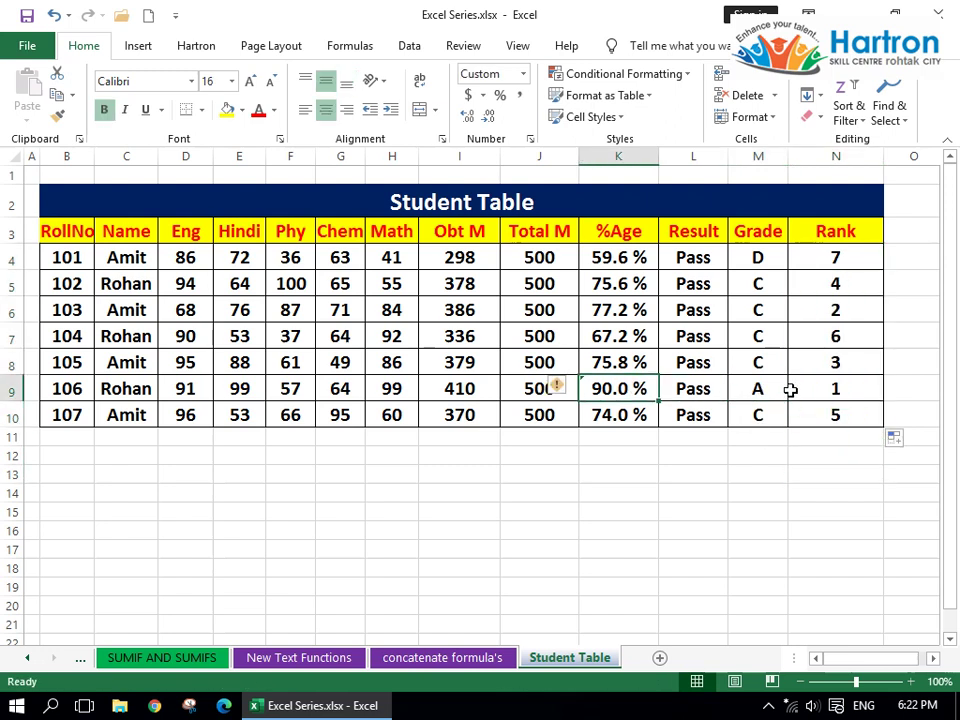
{"action": "left_click", "coordinate": [840, 388]}
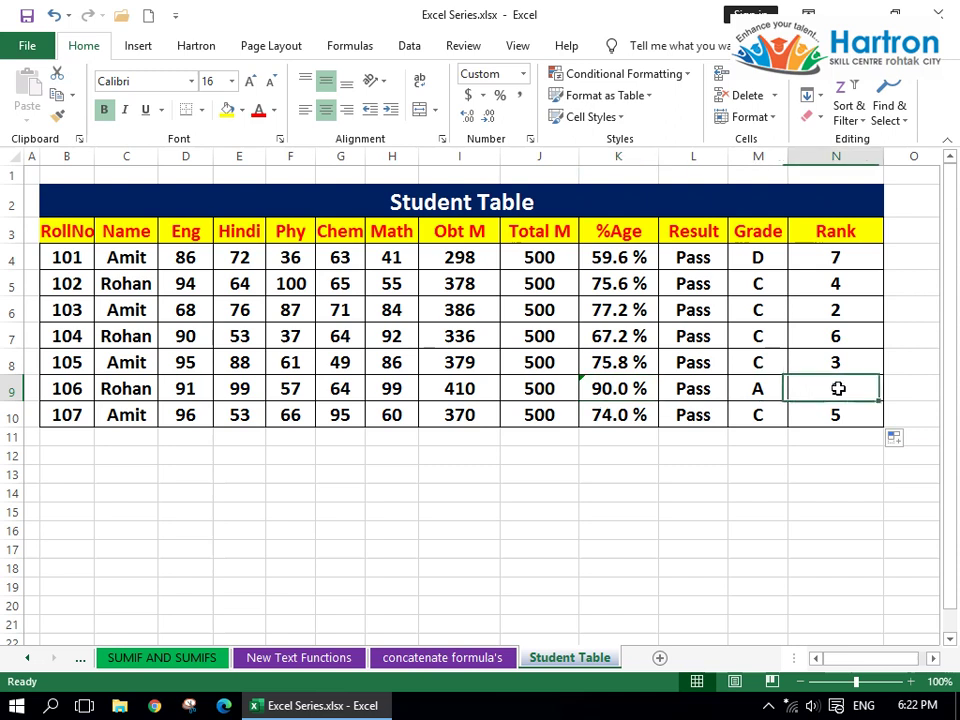
{"action": "left_click", "coordinate": [638, 312]}
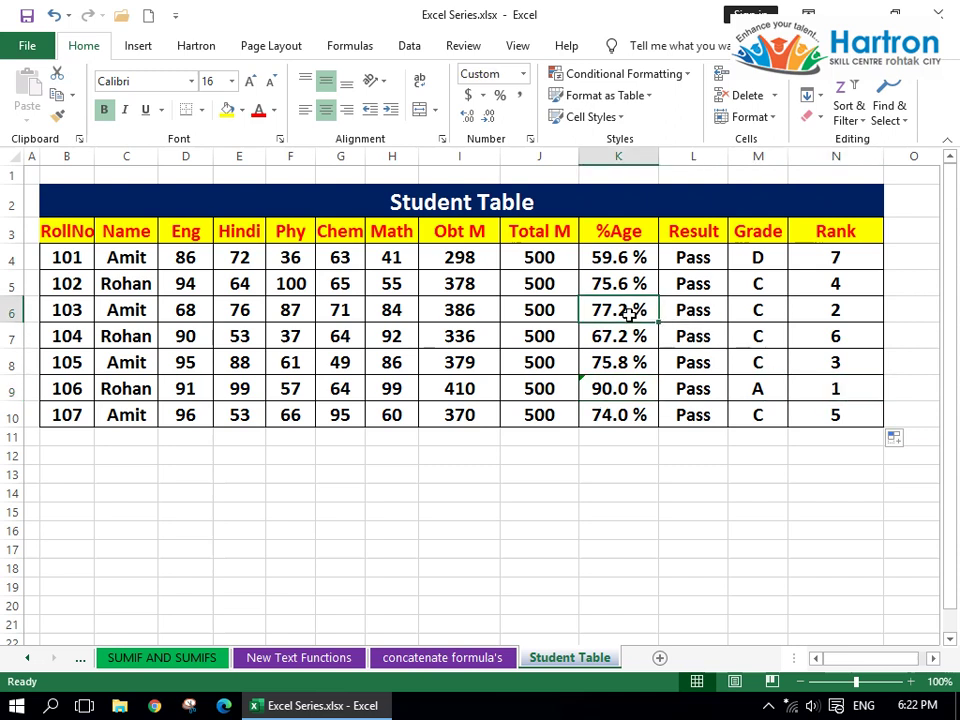
{"action": "left_click", "coordinate": [829, 308]}
{"action": "left_click_drag", "start_coordinate": [845, 257], "coordinate": [835, 415]}
{"action": "left_click", "coordinate": [772, 474]}
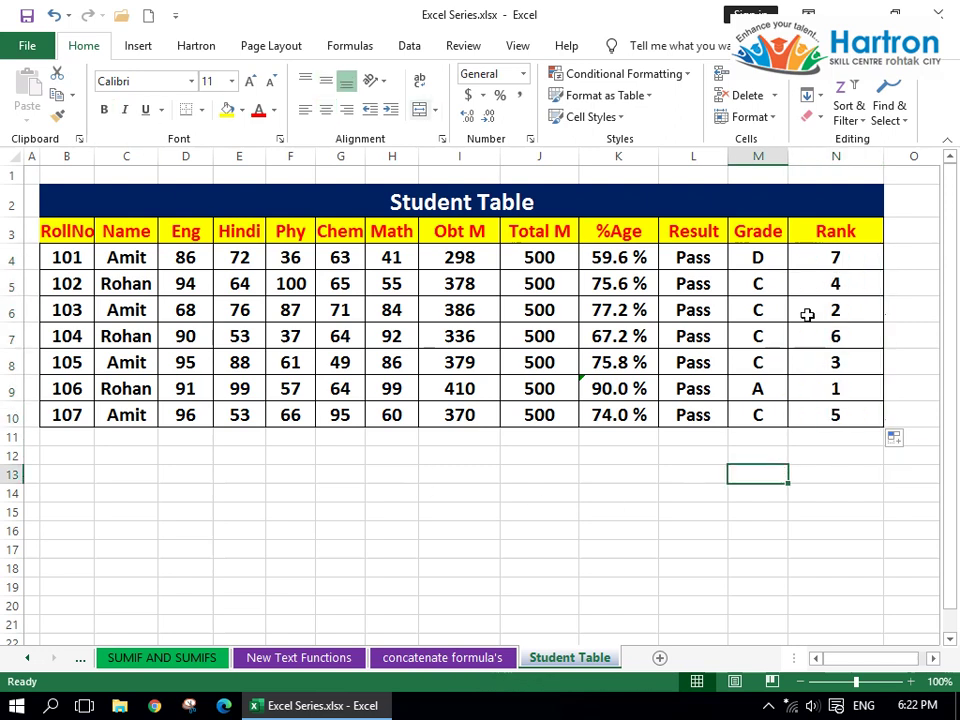